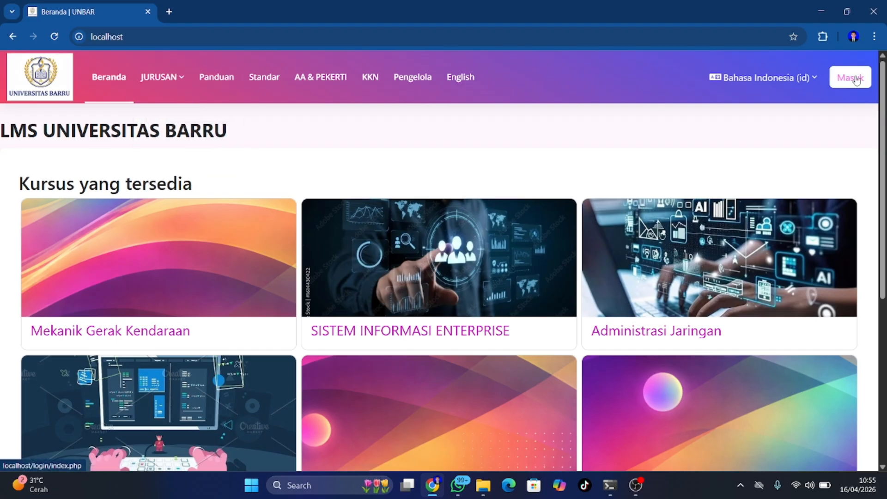
Log into the UNBAR Moodle site with the admin password and reach the Dashboard
{"action": "left_click", "coordinate": [858, 80]}
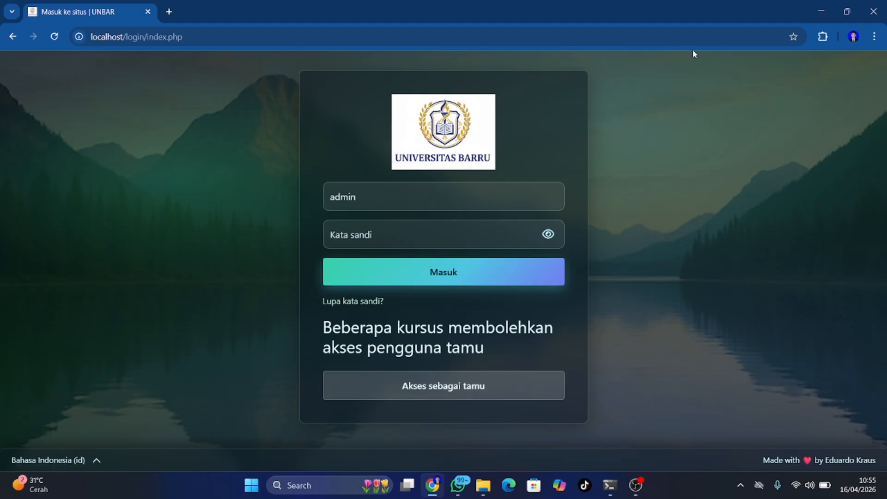
{"action": "left_click", "coordinate": [390, 235]}
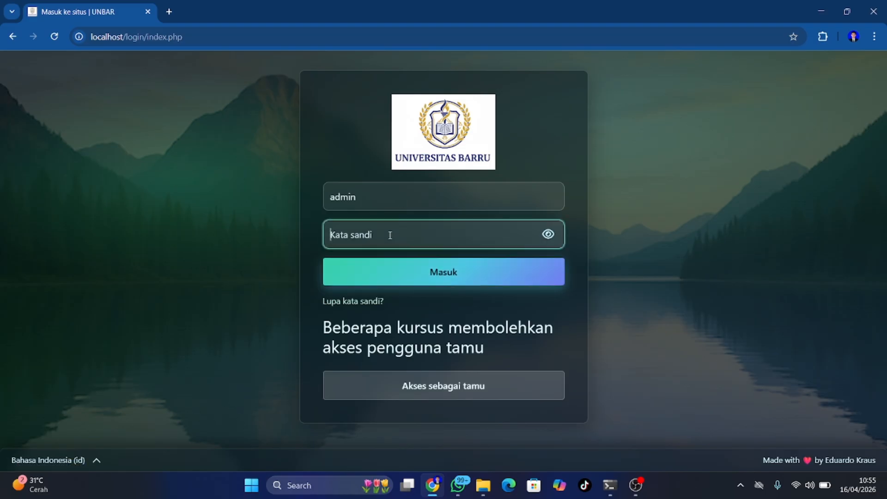
{"action": "key", "text": "ctrl+v"}
{"action": "key", "text": "Return"}
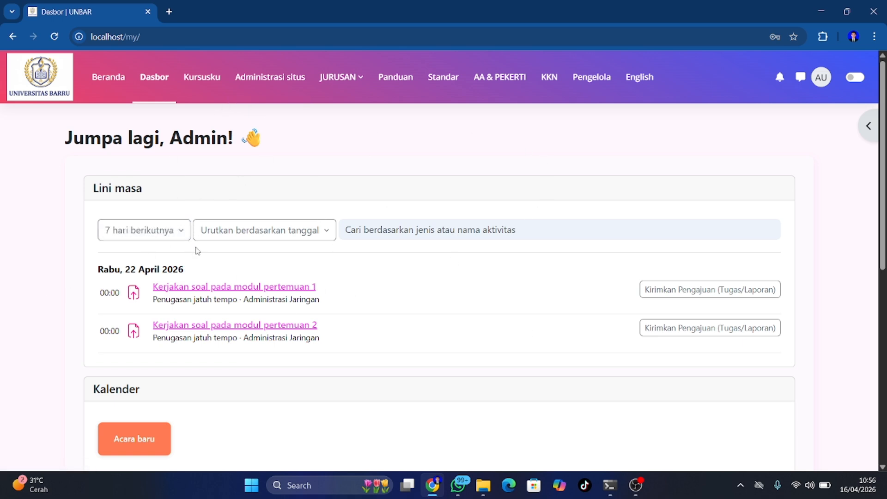
{"action": "left_click", "coordinate": [349, 77]}
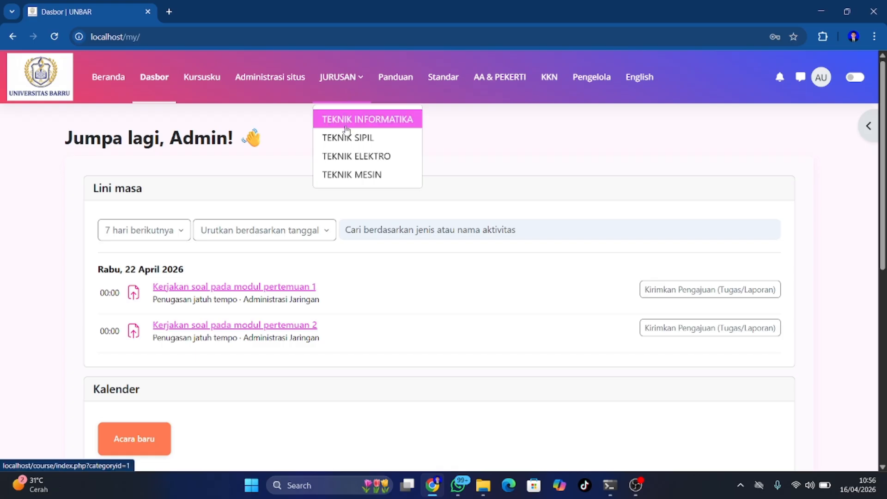
{"action": "left_click", "coordinate": [347, 141]}
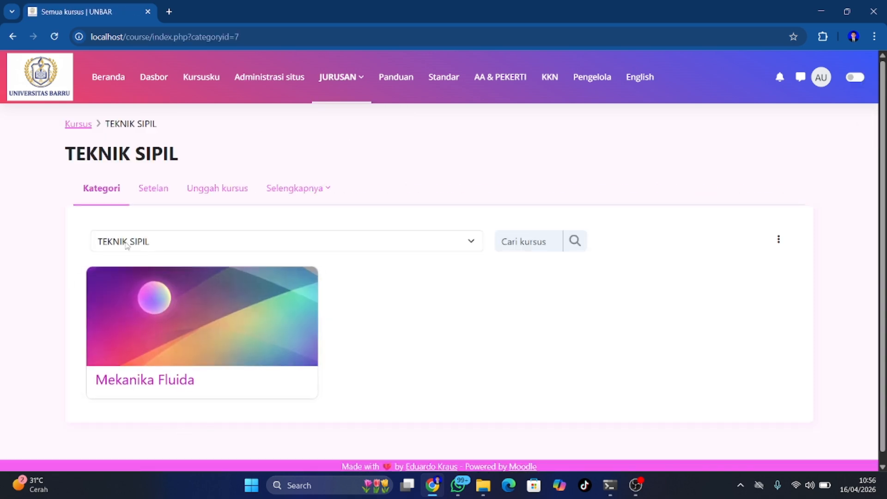
{"action": "left_click", "coordinate": [15, 38]}
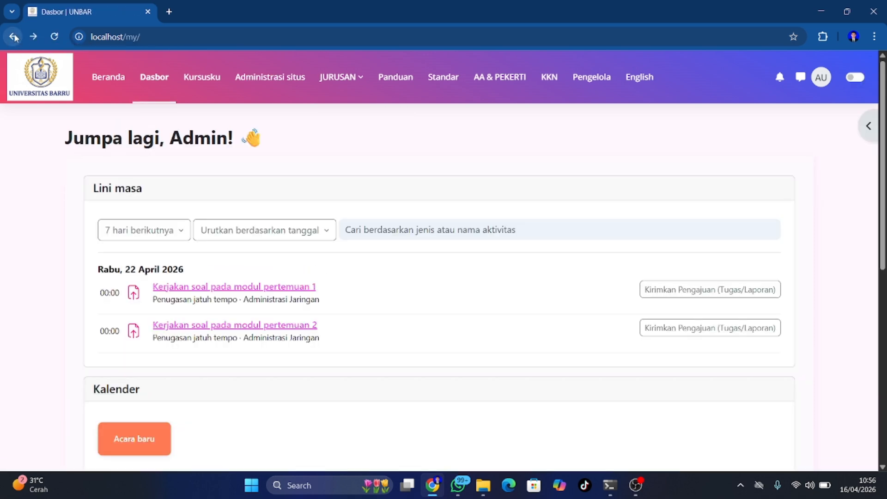
{"action": "left_click", "coordinate": [337, 88]}
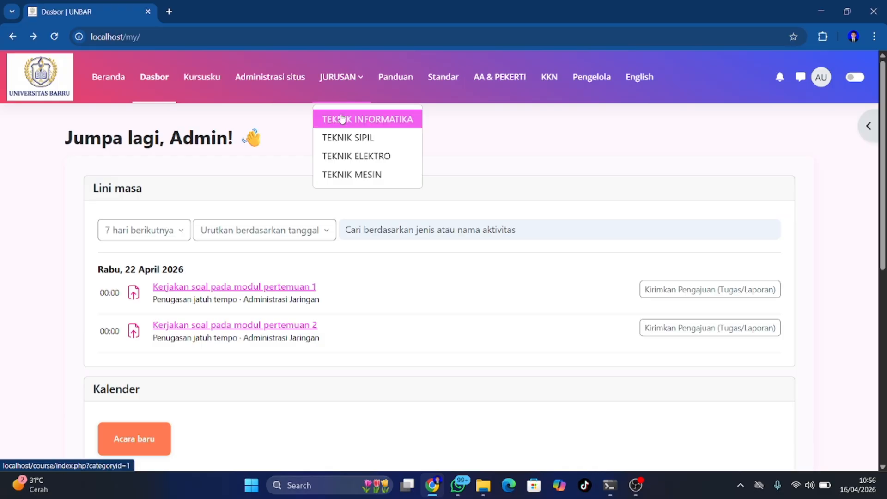
{"action": "left_click", "coordinate": [341, 118]}
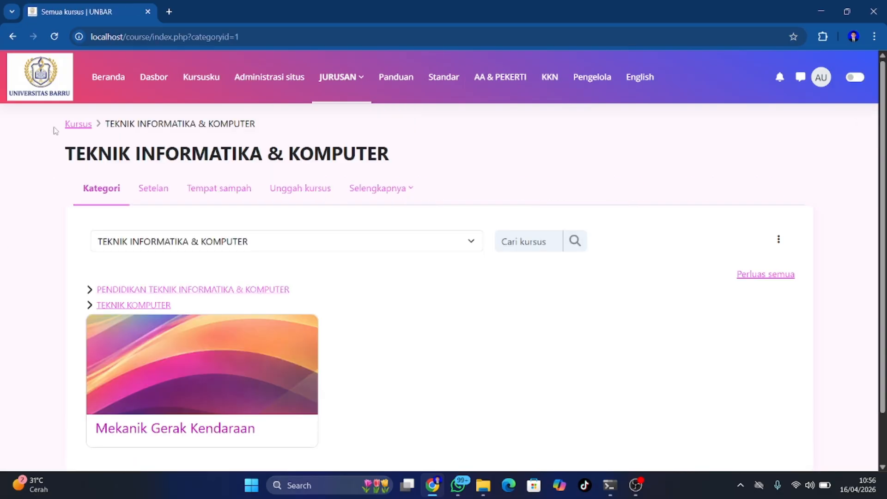
{"action": "left_click", "coordinate": [9, 39]}
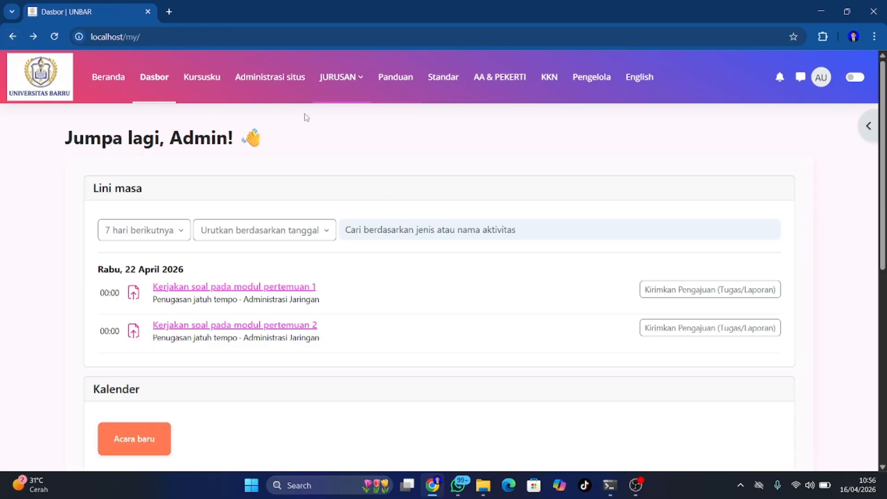
{"action": "scroll", "coordinate": [551, 186], "scroll_direction": "down", "scroll_amount": 2}
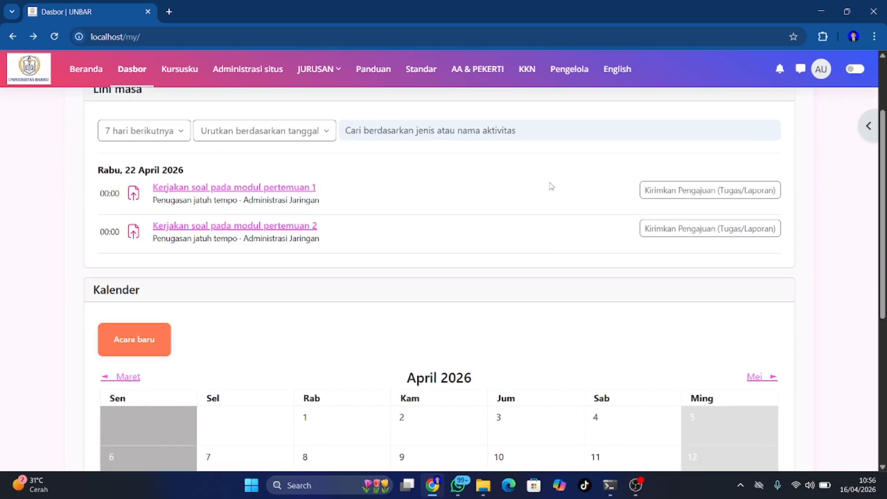
{"action": "scroll", "coordinate": [551, 186], "scroll_direction": "up", "scroll_amount": 2}
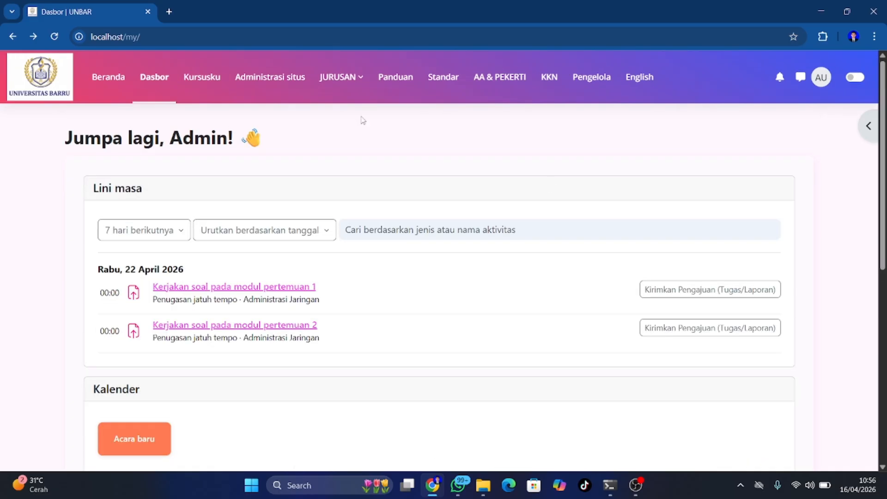
Open the Tambahkan kategori form from Site administration's Kursus section
{"action": "left_click", "coordinate": [274, 84]}
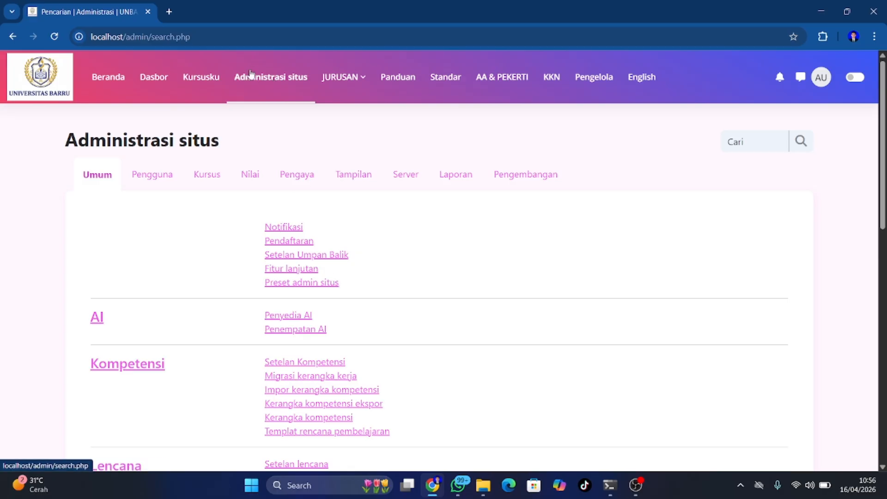
{"action": "left_click", "coordinate": [213, 184]}
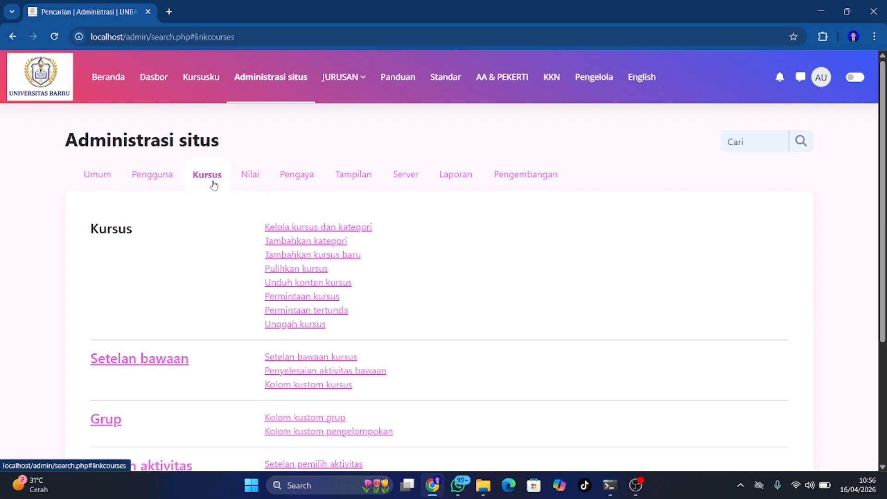
{"action": "left_click", "coordinate": [291, 242]}
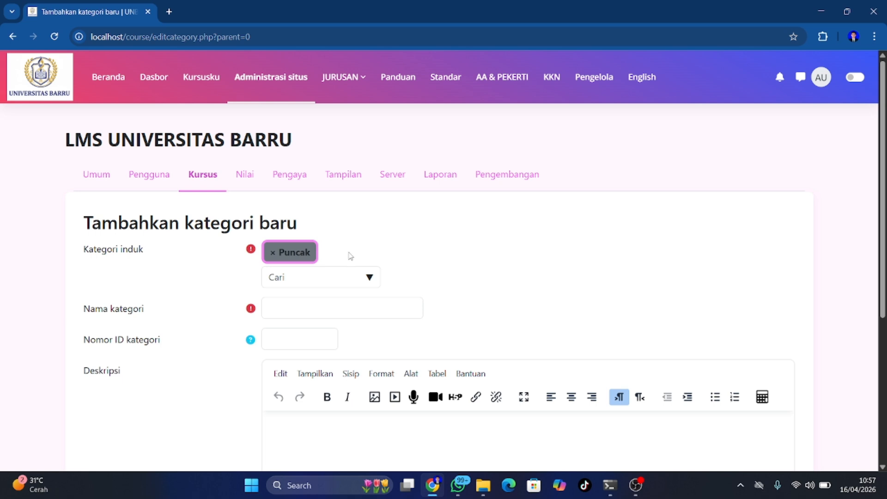
Enter TEKNIK OTOMOTIF as the new category's name
{"action": "left_click", "coordinate": [280, 307]}
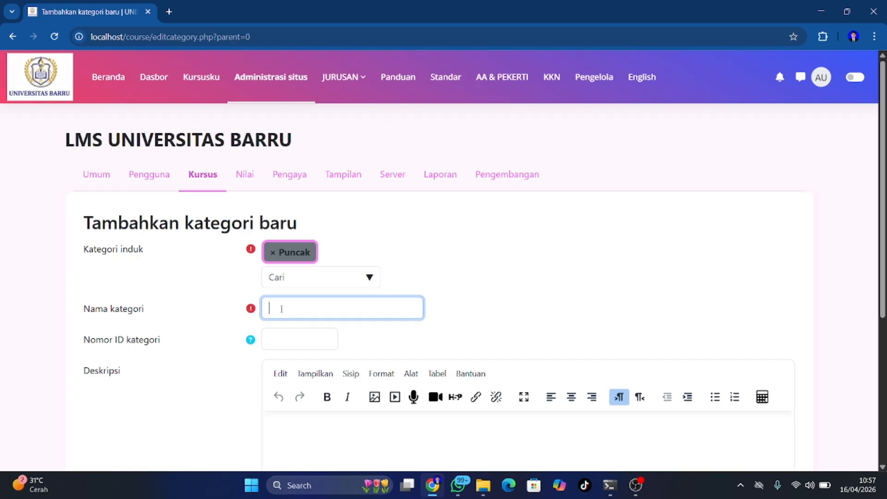
{"action": "type", "text": "TEKMI"}
{"action": "key", "text": "BackSpace"}
{"action": "type", "text": "NK"}
{"action": "key", "text": "BackSpace"}
{"action": "type", "text": "IK OTOMOTIF"}
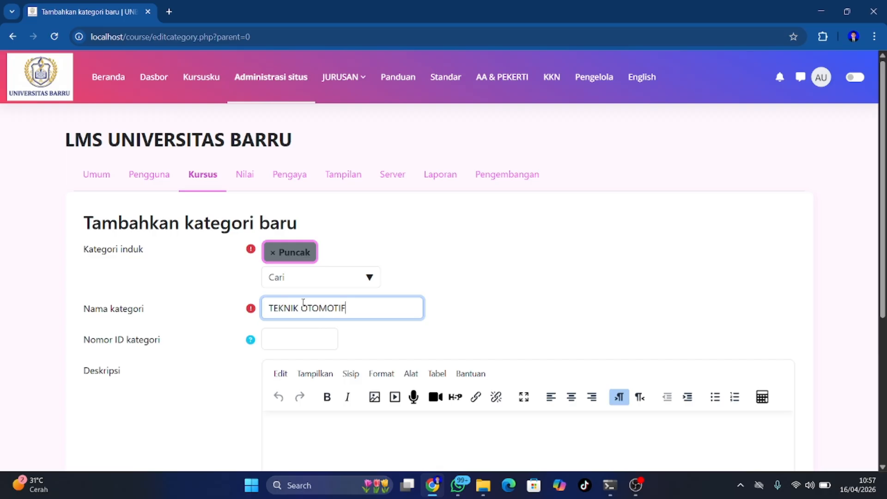
{"action": "scroll", "coordinate": [303, 306], "scroll_direction": "down", "scroll_amount": 1}
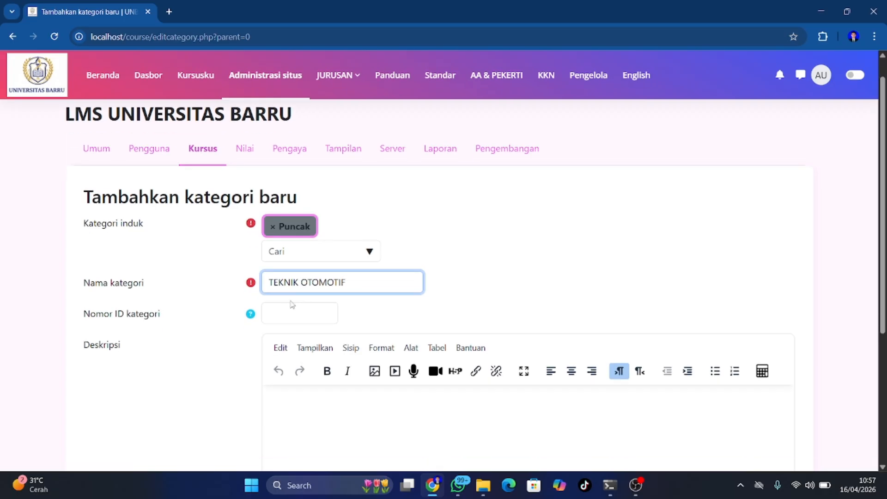
Give the category ID number TO and create it
{"action": "left_click", "coordinate": [283, 313]}
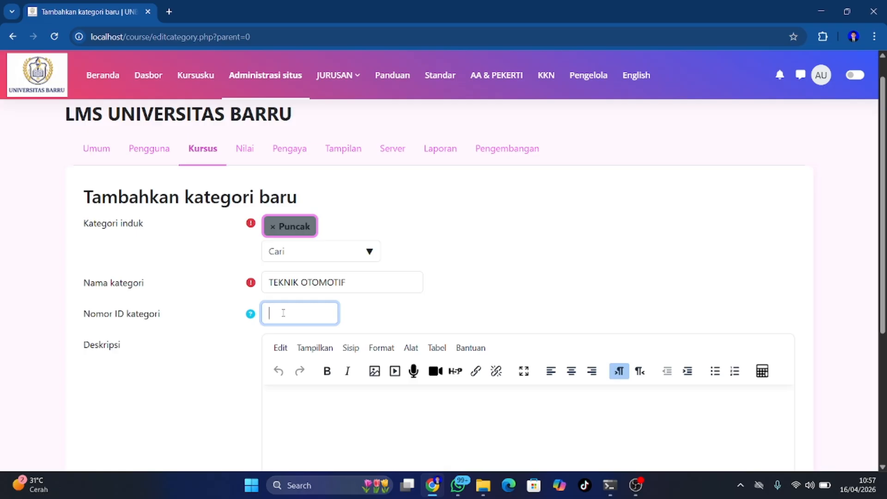
{"action": "type", "text": "TO"}
{"action": "scroll", "coordinate": [283, 314], "scroll_direction": "down", "scroll_amount": 1}
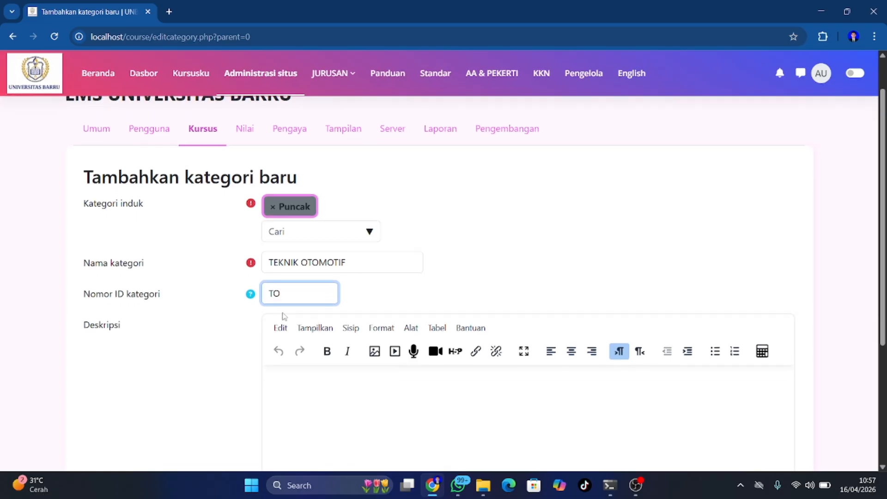
{"action": "scroll", "coordinate": [284, 315], "scroll_direction": "down", "scroll_amount": 4}
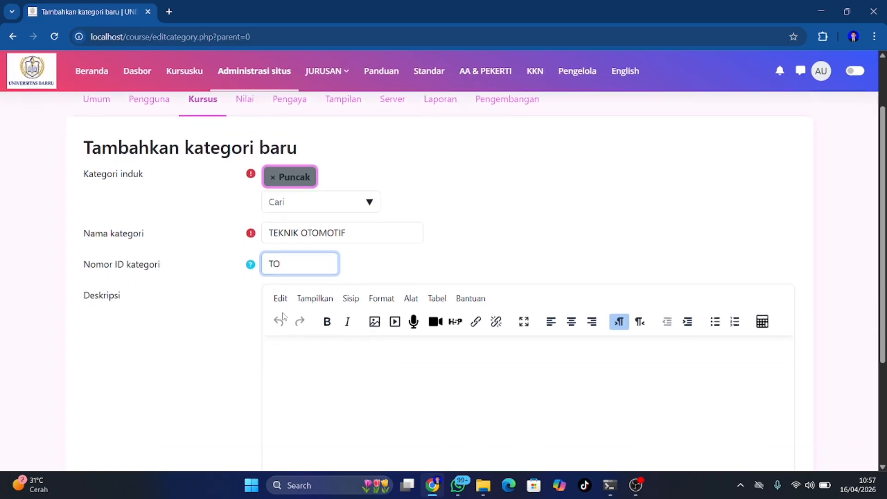
{"action": "left_click", "coordinate": [287, 365]}
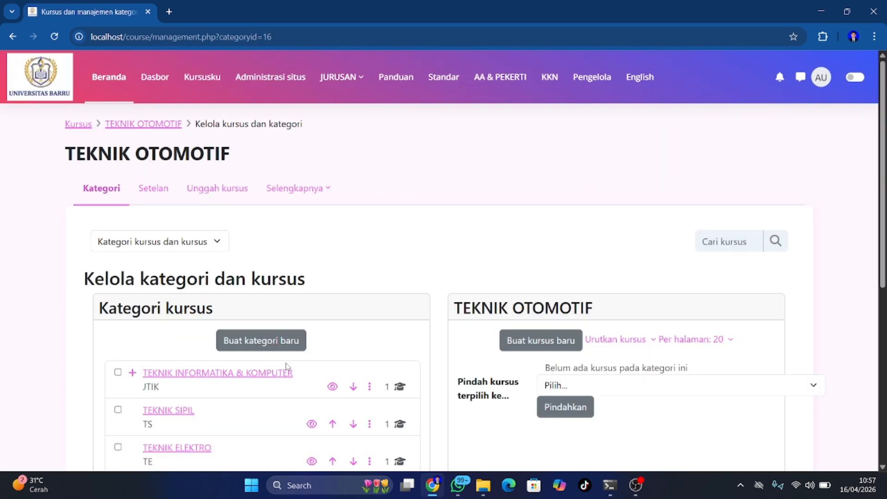
{"action": "scroll", "coordinate": [287, 365], "scroll_direction": "down", "scroll_amount": 5}
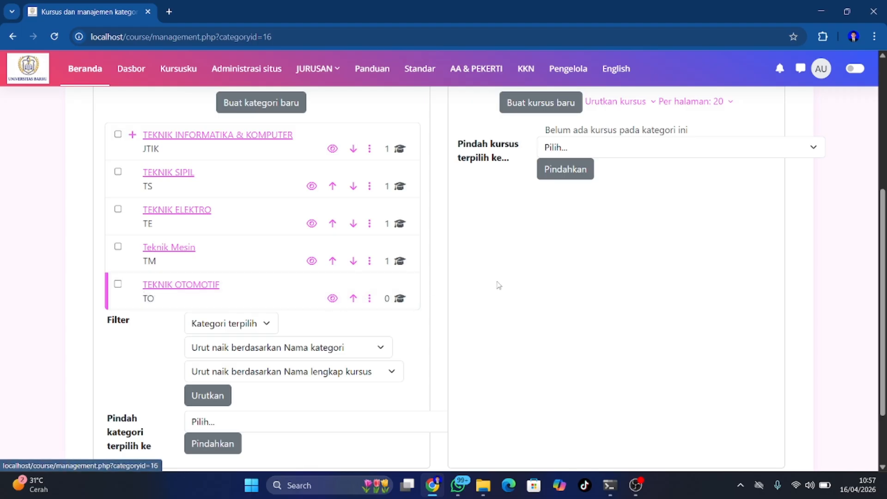
{"action": "scroll", "coordinate": [497, 284], "scroll_direction": "up", "scroll_amount": 1}
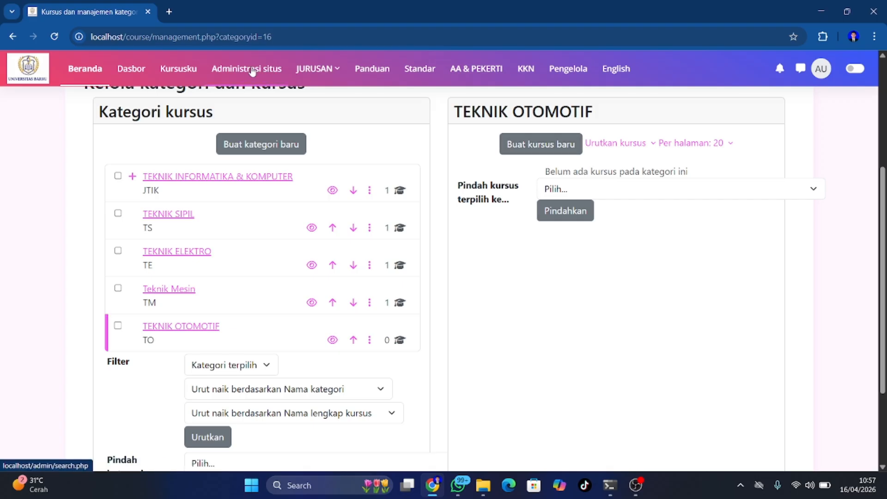
{"action": "left_click", "coordinate": [8, 40]}
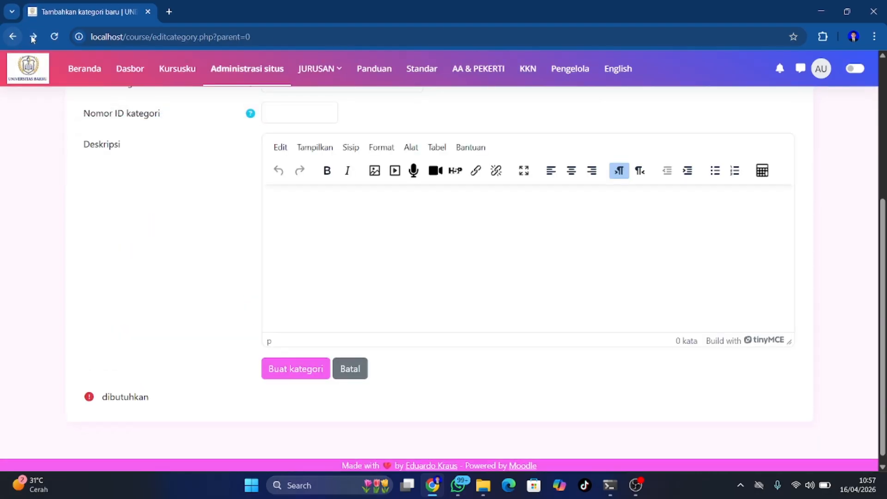
{"action": "left_click", "coordinate": [33, 37]}
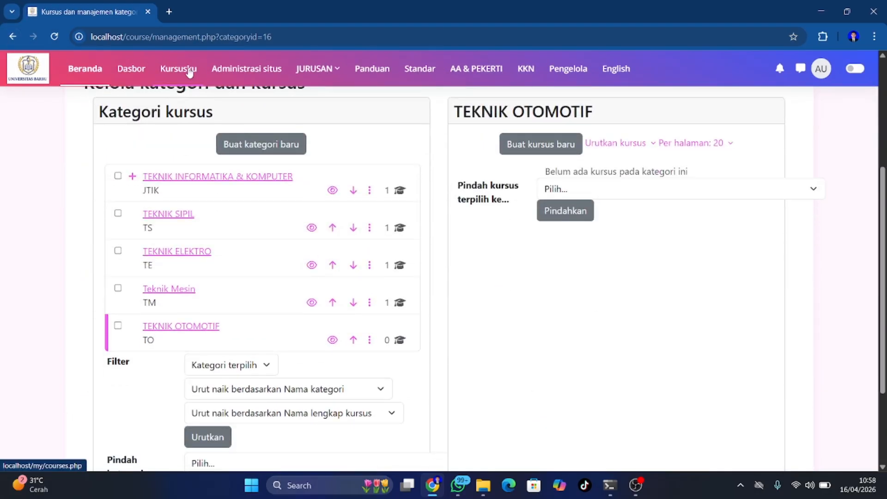
{"action": "left_click", "coordinate": [189, 71]}
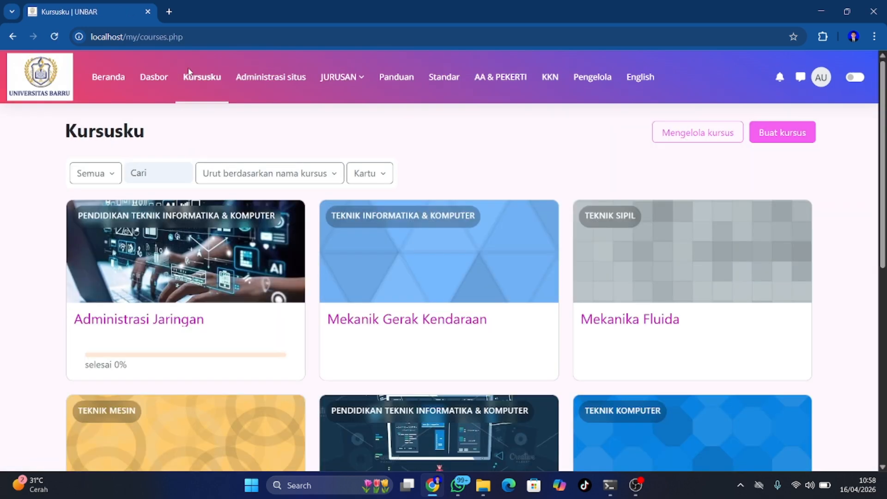
Open the Tambahkan kursus baru form from Site administration's Kursus section
{"action": "left_click", "coordinate": [238, 79]}
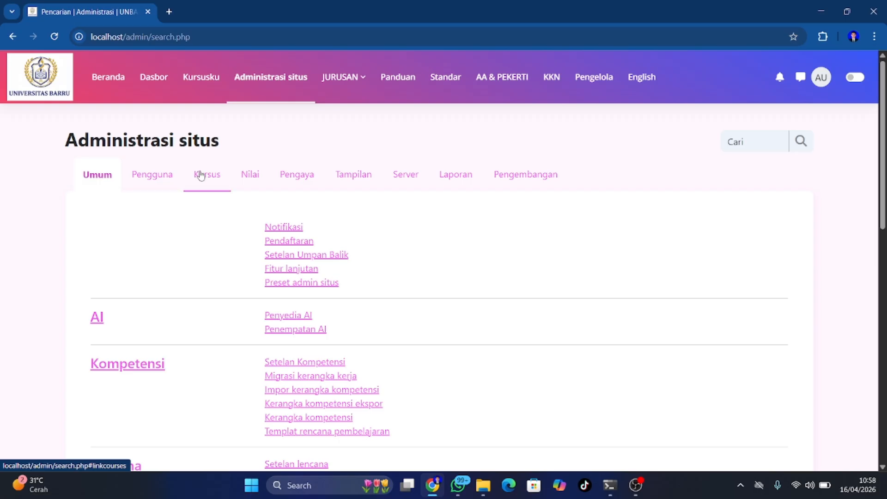
{"action": "left_click", "coordinate": [200, 174]}
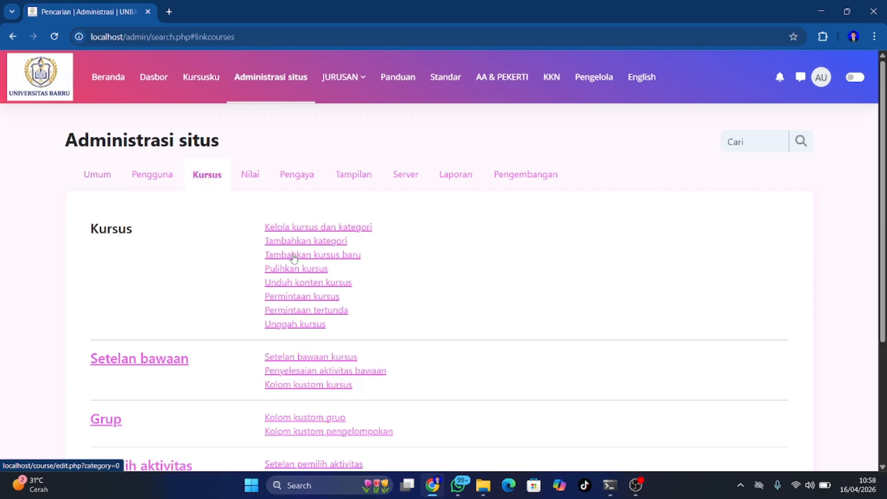
{"action": "left_click", "coordinate": [294, 256]}
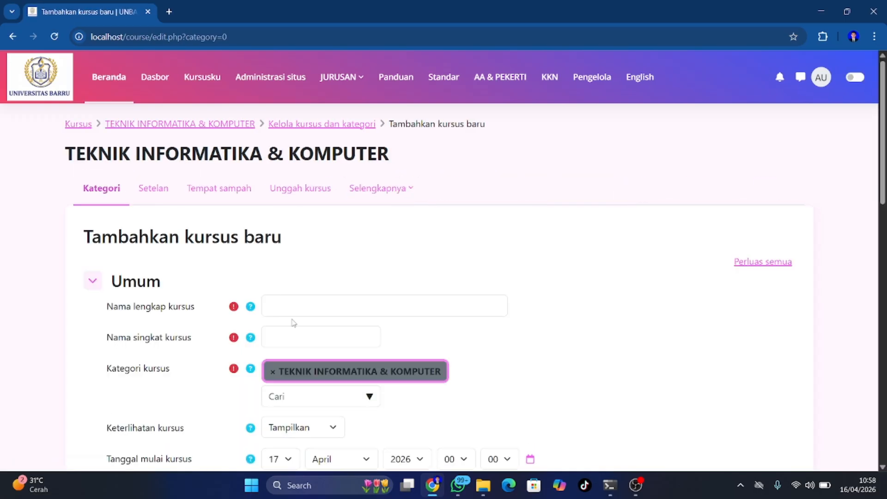
{"action": "scroll", "coordinate": [432, 323], "scroll_direction": "down", "scroll_amount": 1}
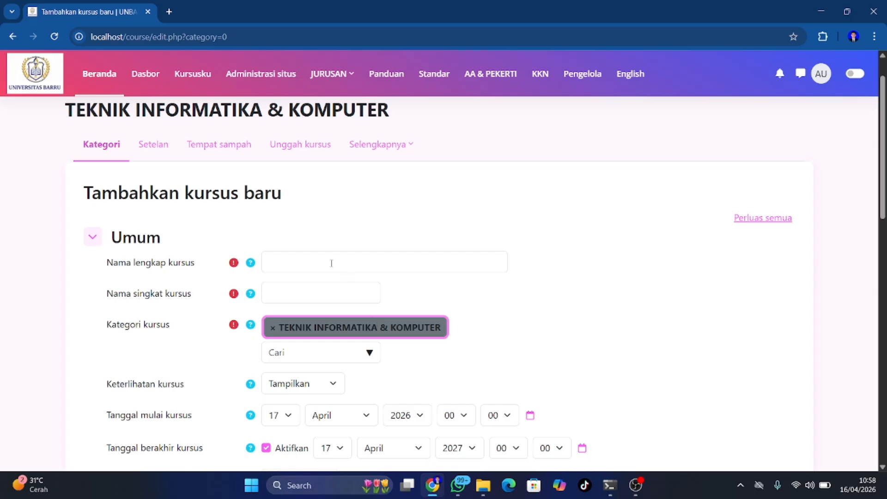
Enter 'Mekanik Gerak Kendaraan' as the course full name
{"action": "left_click", "coordinate": [283, 263]}
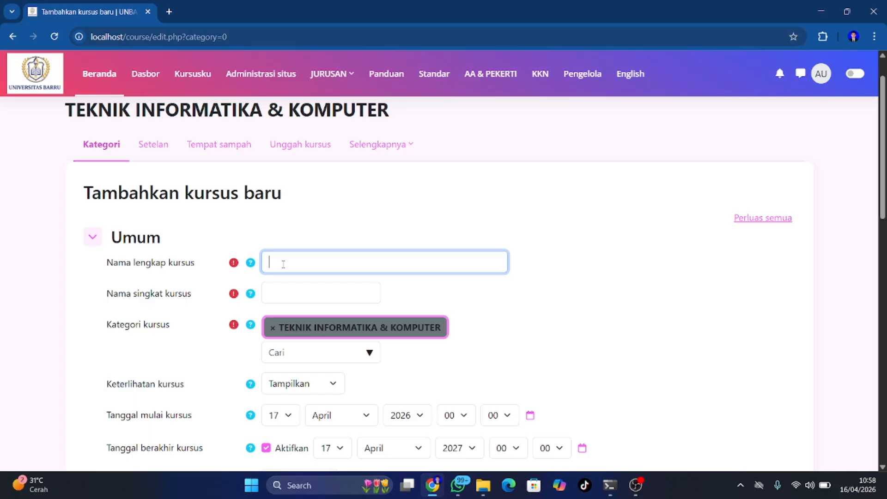
{"action": "type", "text": "Mean"}
{"action": "key", "text": "BackSpace"}
{"action": "type", "text": "kank"}
{"action": "key", "text": "BackSpace"}
{"action": "type", "text": "ik "}
{"action": "type", "text": "Gerkan"}
{"action": "key", "text": "BackSpace"}
{"action": "key", "text": "BackSpace"}
{"action": "key", "text": "BackSpace"}
{"action": "type", "text": "ak Kendar"}
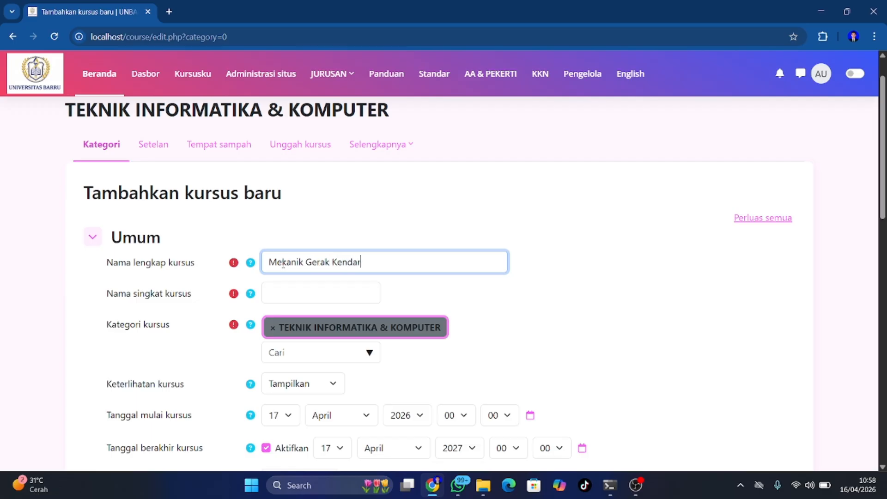
{"action": "type", "text": "aan"}
{"action": "scroll", "coordinate": [352, 291], "scroll_direction": "down", "scroll_amount": 1}
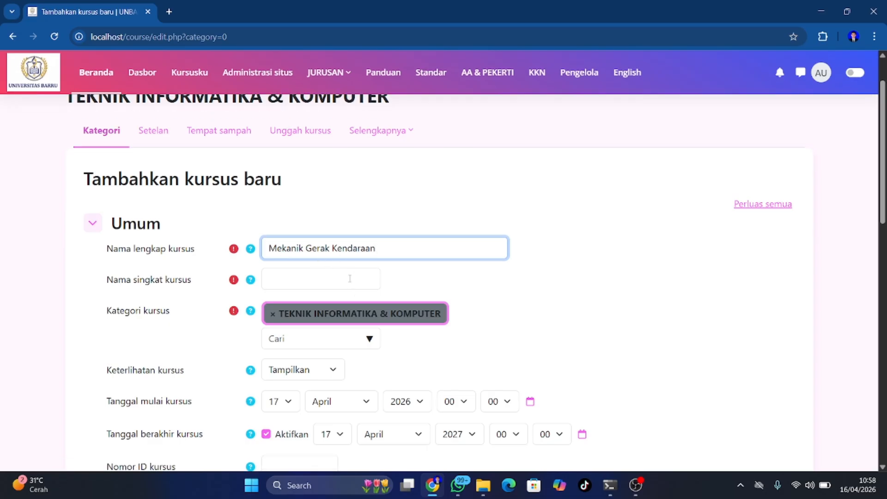
Set the short name to MGK_1 and the course category to TEKNIK OTOMOTIF
{"action": "left_click", "coordinate": [319, 273]}
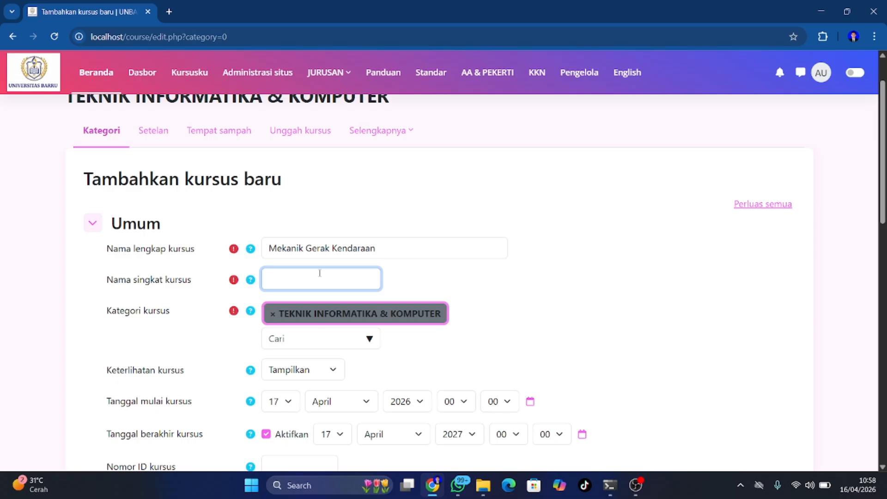
{"action": "type", "text": "M"}
{"action": "type", "text": "G"}
{"action": "type", "text": "K"}
{"action": "type", "text": " !"}
{"action": "type", "text": "1"}
{"action": "scroll", "coordinate": [320, 273], "scroll_direction": "down", "scroll_amount": 1}
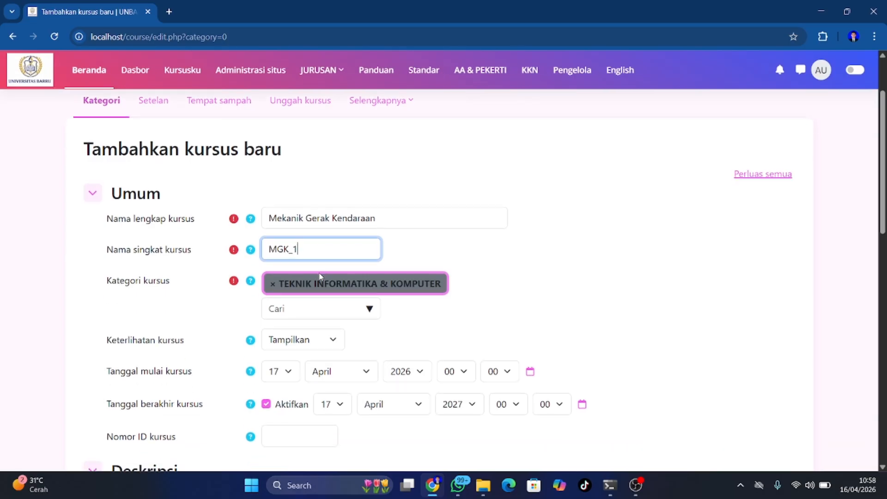
{"action": "scroll", "coordinate": [320, 276], "scroll_direction": "down", "scroll_amount": 3}
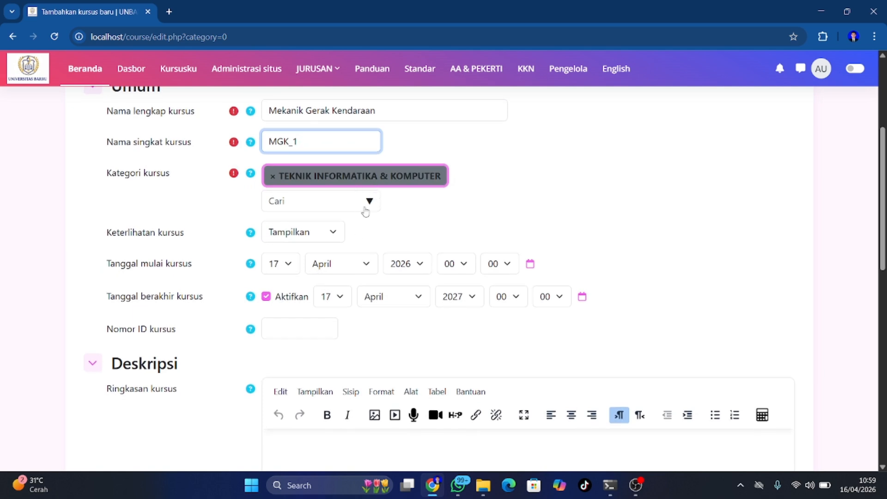
{"action": "left_click", "coordinate": [369, 202]}
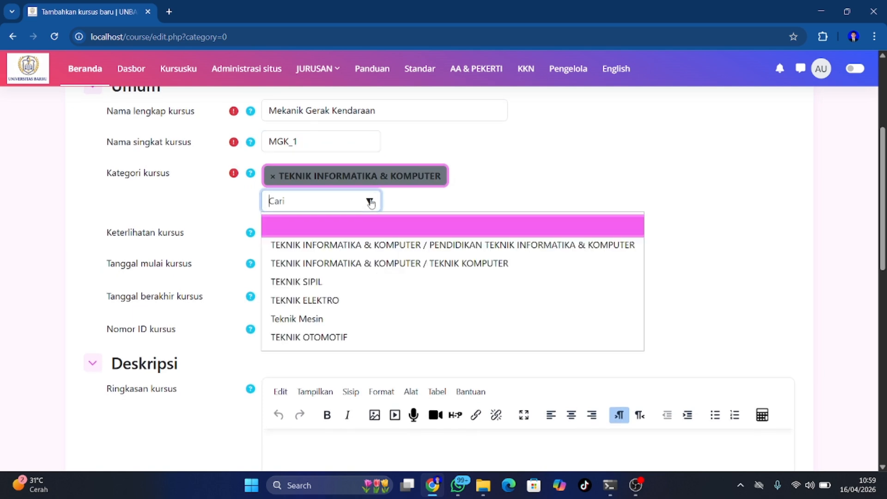
{"action": "left_click", "coordinate": [327, 338]}
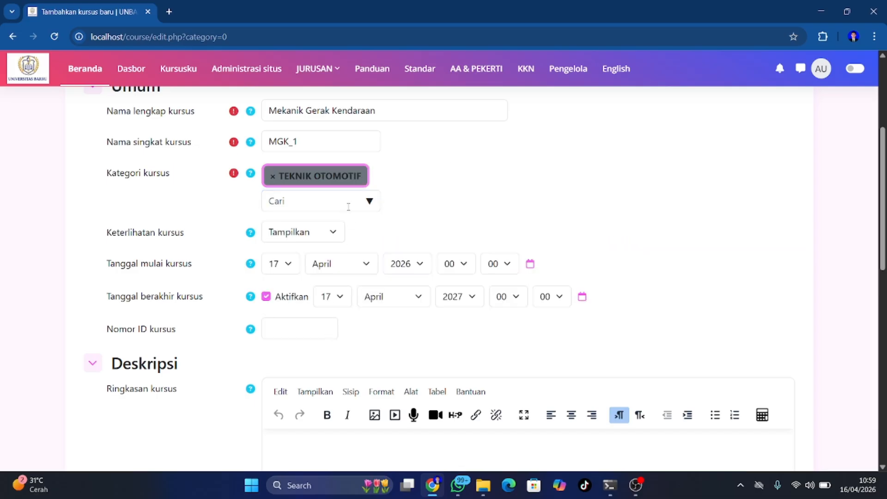
{"action": "scroll", "coordinate": [349, 211], "scroll_direction": "down", "scroll_amount": 1}
{"action": "scroll", "coordinate": [349, 211], "scroll_direction": "down", "scroll_amount": 10}
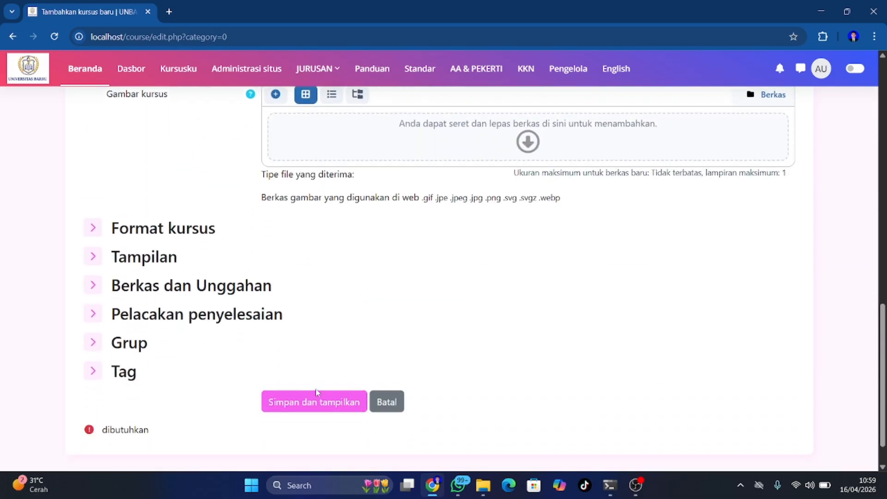
Save the Mekanik Gerak Kendaraan course and review its Umum and four Topik baru sections
{"action": "left_click", "coordinate": [311, 403]}
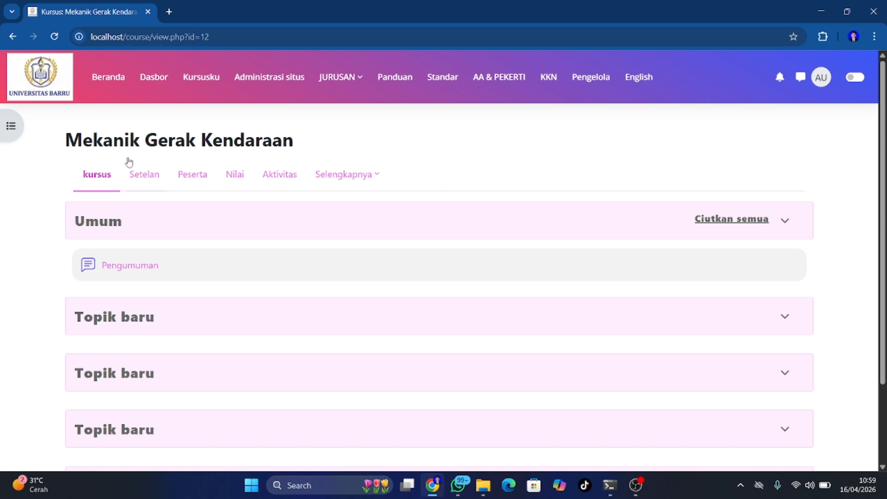
{"action": "scroll", "coordinate": [259, 256], "scroll_direction": "down", "scroll_amount": 2}
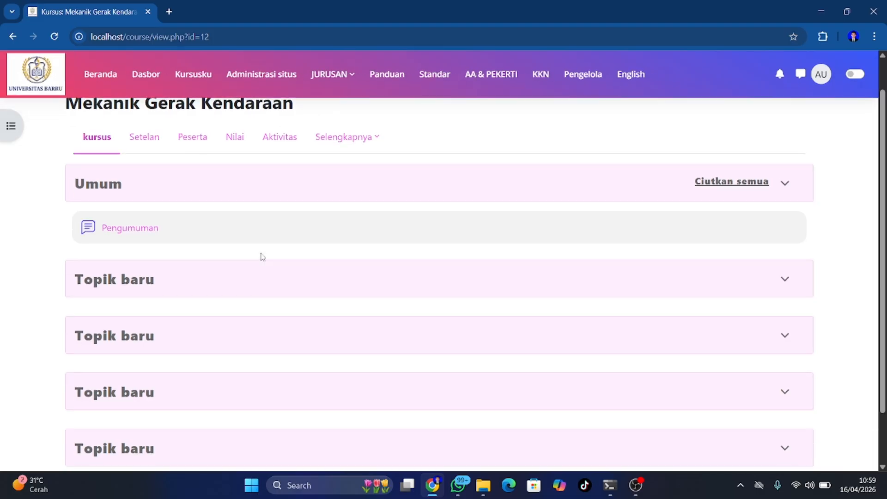
{"action": "scroll", "coordinate": [260, 256], "scroll_direction": "up", "scroll_amount": 2}
{"action": "scroll", "coordinate": [263, 257], "scroll_direction": "down", "scroll_amount": 3}
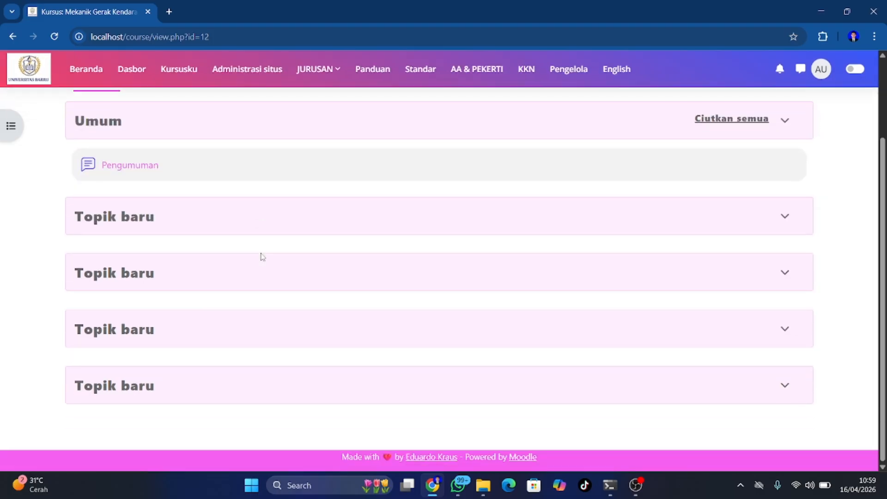
{"action": "scroll", "coordinate": [262, 257], "scroll_direction": "up", "scroll_amount": 3}
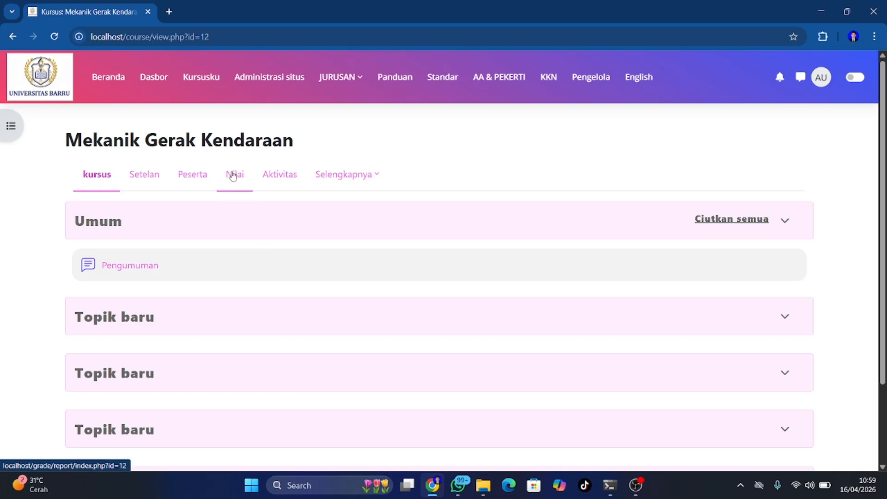
{"action": "scroll", "coordinate": [184, 254], "scroll_direction": "down", "scroll_amount": 1}
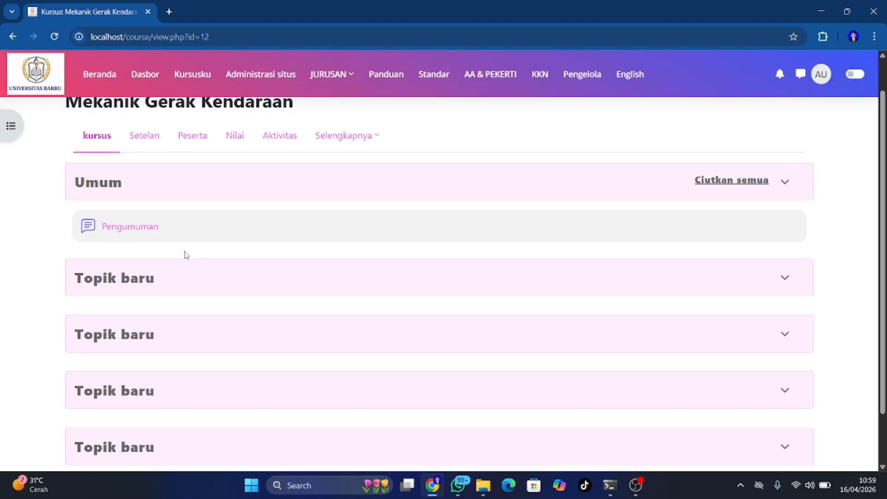
{"action": "scroll", "coordinate": [185, 254], "scroll_direction": "up", "scroll_amount": 1}
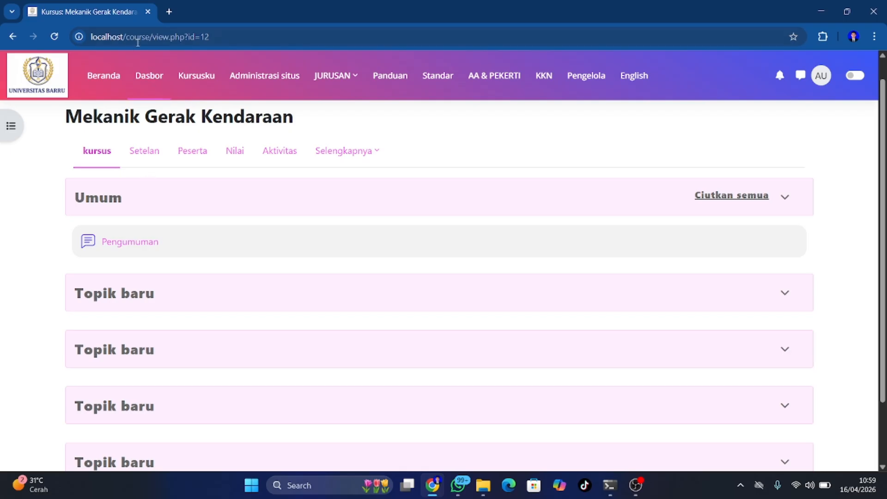
Reach Site administration's Tampilan links after briefly viewing the JURUSAN department menu
{"action": "left_click", "coordinate": [261, 82]}
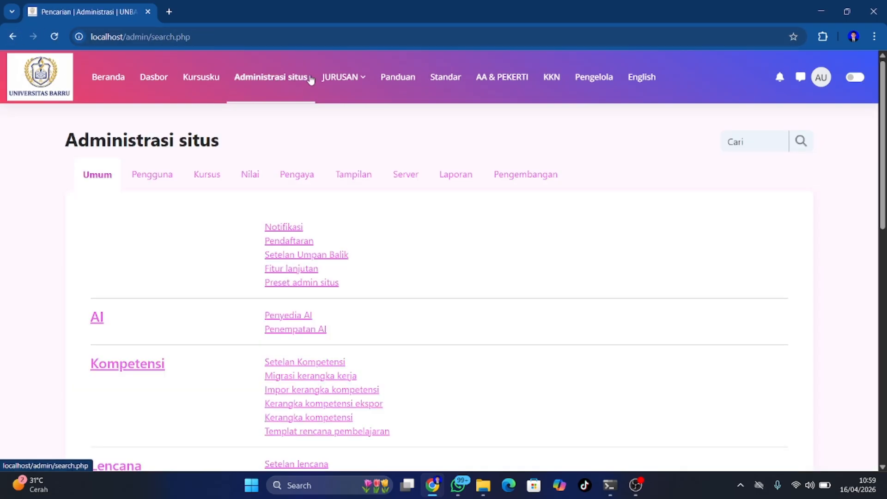
{"action": "left_click", "coordinate": [340, 76]}
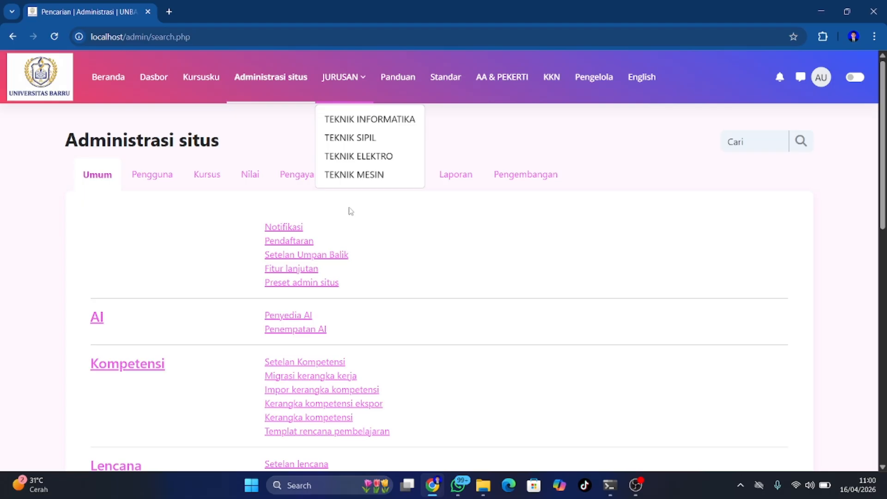
{"action": "left_click", "coordinate": [271, 78]}
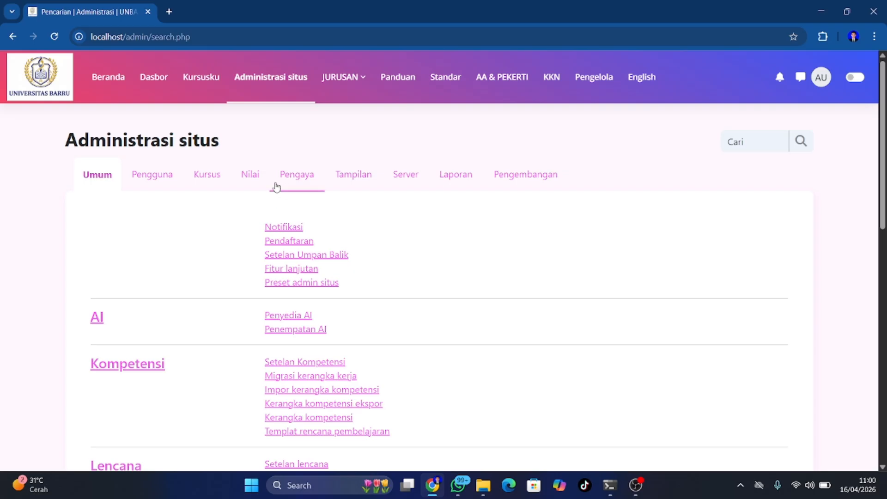
{"action": "left_click", "coordinate": [354, 174]}
{"action": "scroll", "coordinate": [307, 303], "scroll_direction": "down", "scroll_amount": 3}
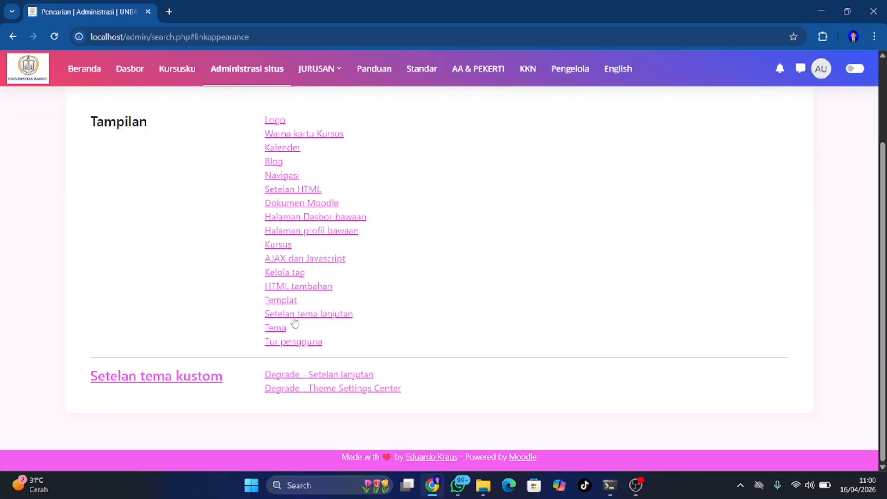
In Setelan tema lanjutan, duplicate the TEKNIK MESIN custom menu line
{"action": "left_click", "coordinate": [303, 314]}
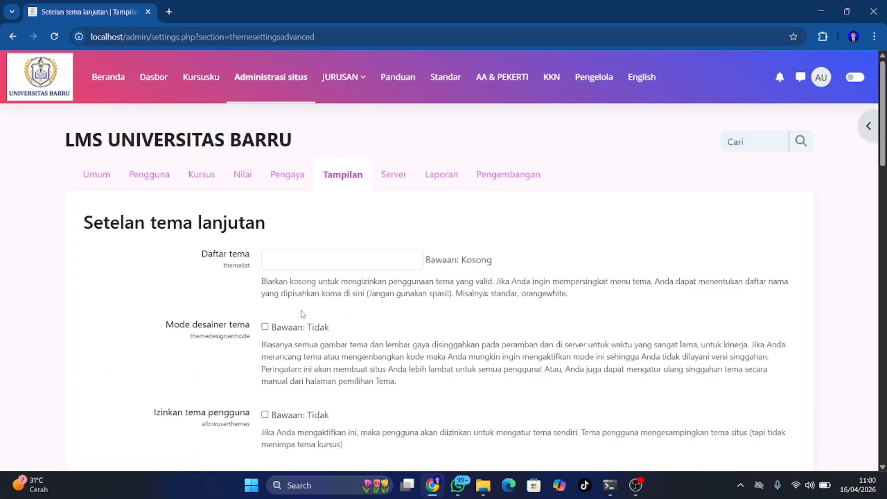
{"action": "scroll", "coordinate": [318, 354], "scroll_direction": "down", "scroll_amount": 10}
{"action": "scroll", "coordinate": [318, 356], "scroll_direction": "down", "scroll_amount": 2}
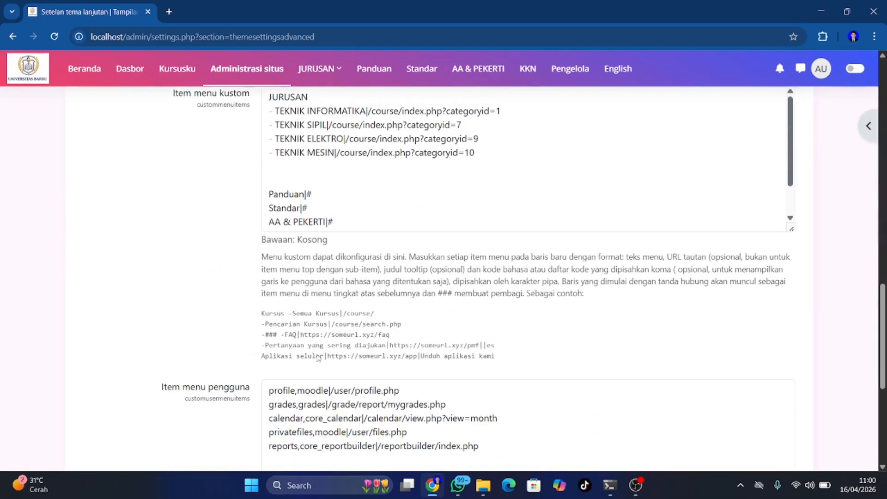
{"action": "scroll", "coordinate": [400, 183], "scroll_direction": "up", "scroll_amount": 1}
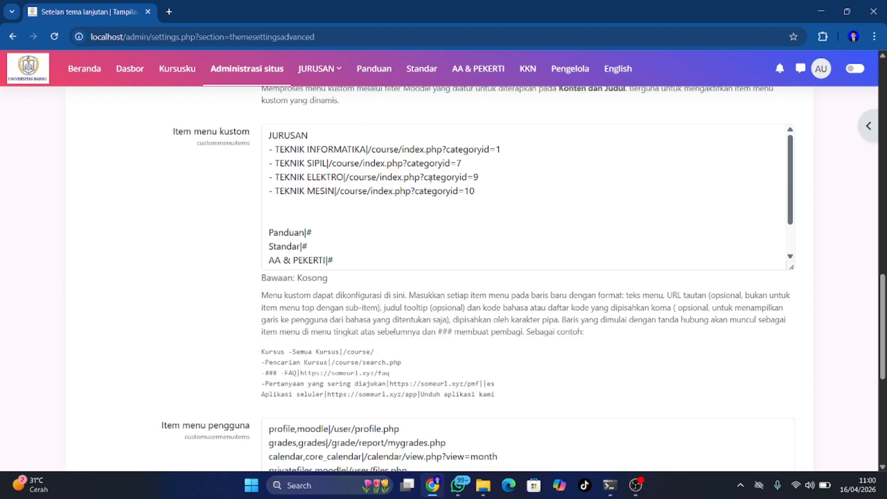
{"action": "left_click_drag", "start_coordinate": [475, 191], "coordinate": [266, 189]}
{"action": "key", "text": "ctrl+c"}
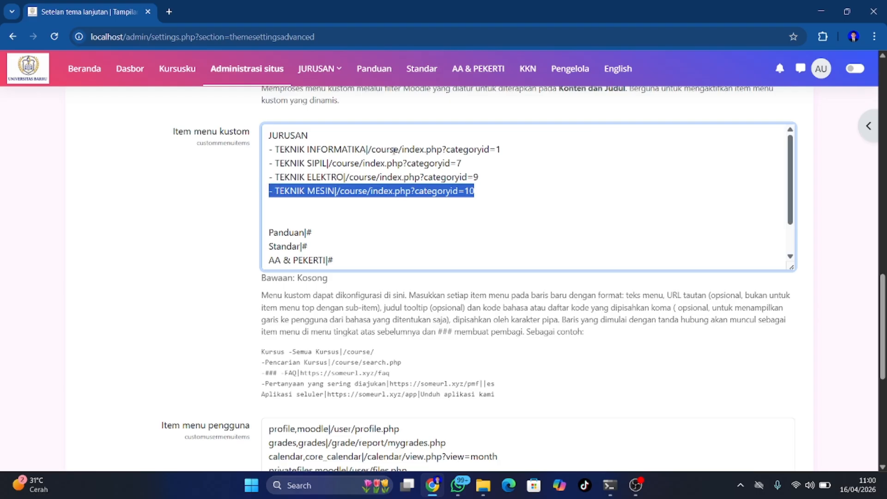
{"action": "left_click", "coordinate": [483, 196]}
{"action": "key", "text": "Return"}
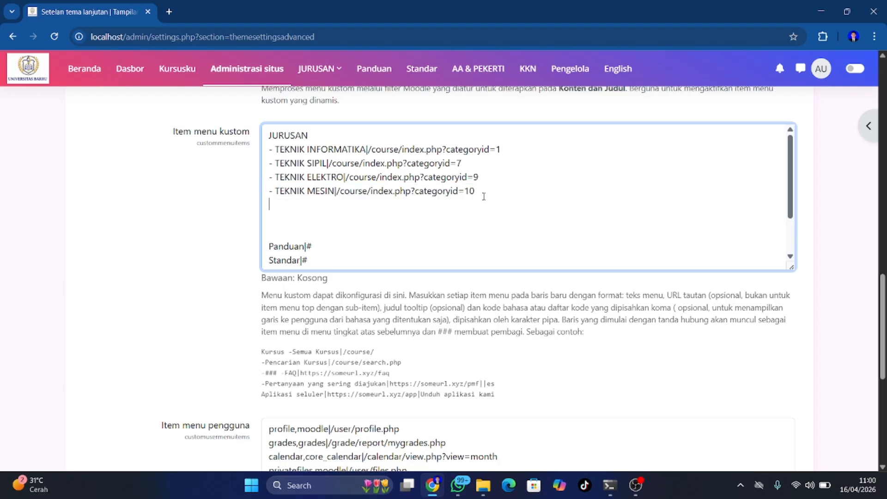
{"action": "key", "text": "ctrl+v"}
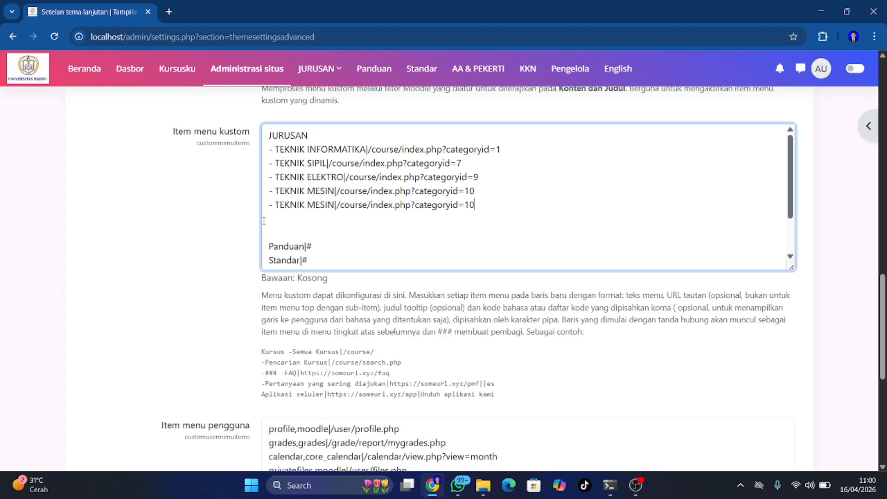
Rename the copied line to TEKNIK OTOMOTIF and save the custom menu items
{"action": "left_click", "coordinate": [336, 205]}
{"action": "key", "text": "BackSpace"}
{"action": "key", "text": "BackSpace"}
{"action": "key", "text": "BackSpace"}
{"action": "key", "text": "BackSpace"}
{"action": "key", "text": "BackSpace"}
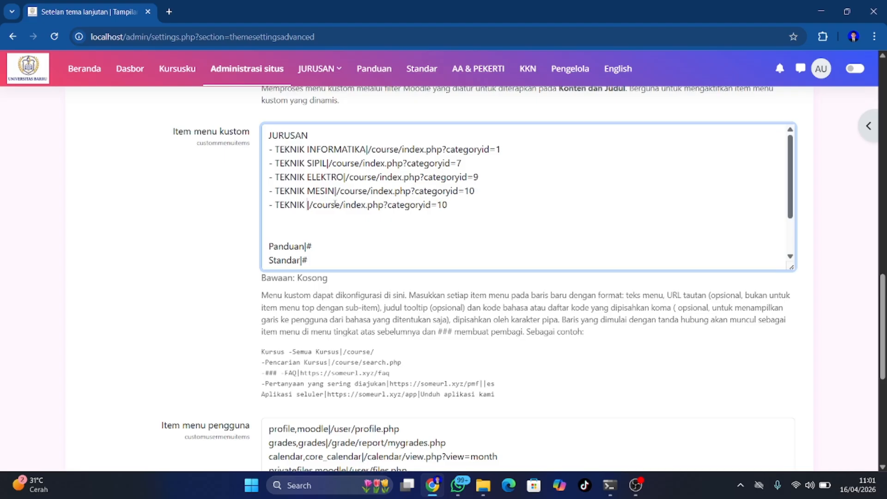
{"action": "type", "text": "OTOMOTI"}
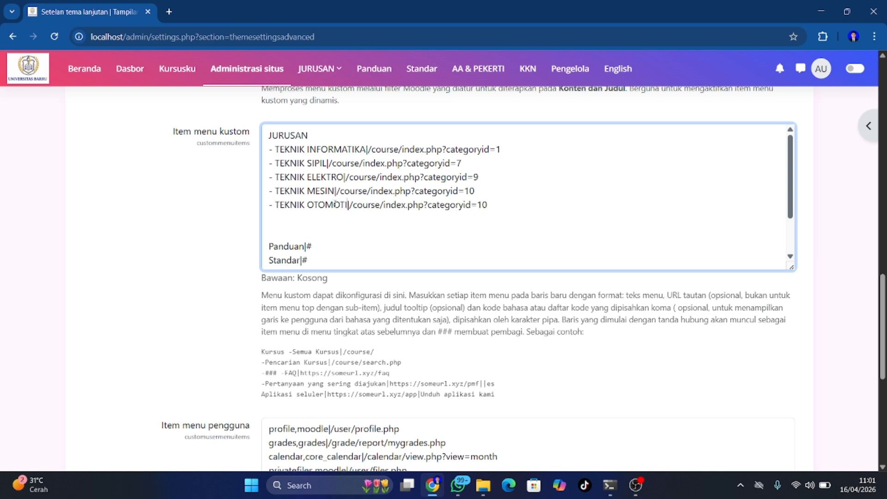
{"action": "type", "text": "F"}
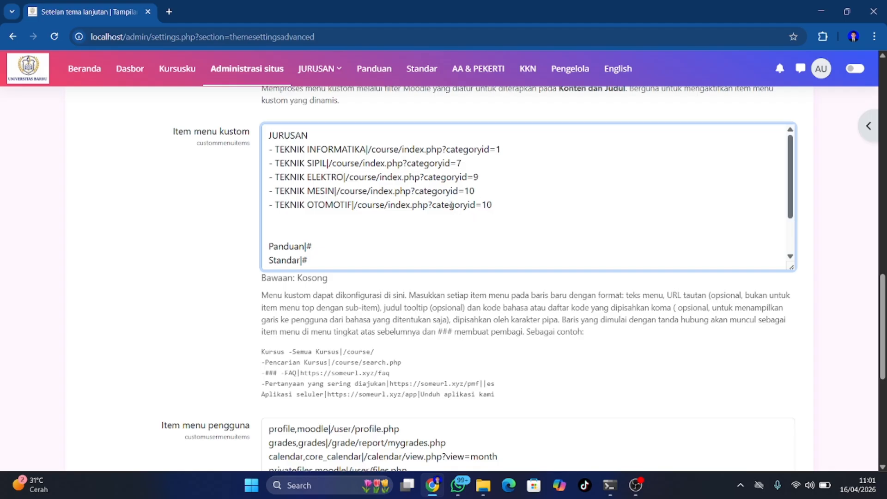
{"action": "left_click", "coordinate": [493, 205]}
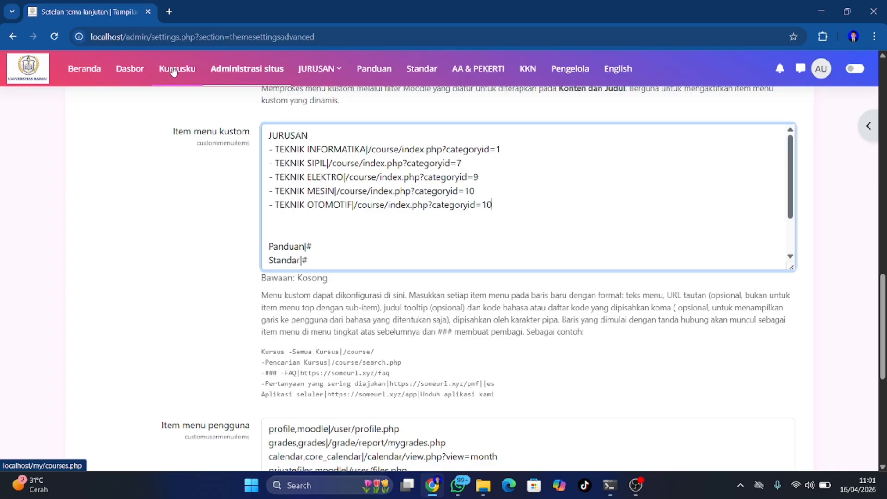
{"action": "left_click", "coordinate": [271, 69]}
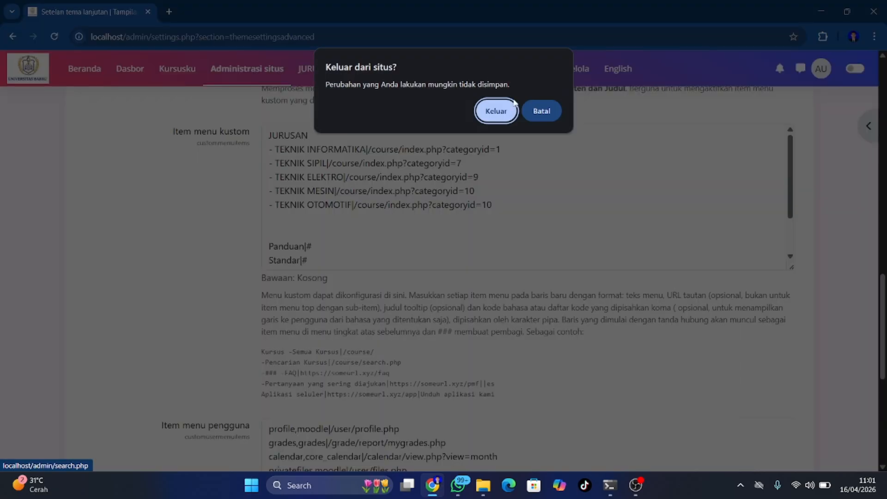
{"action": "left_click", "coordinate": [531, 112]}
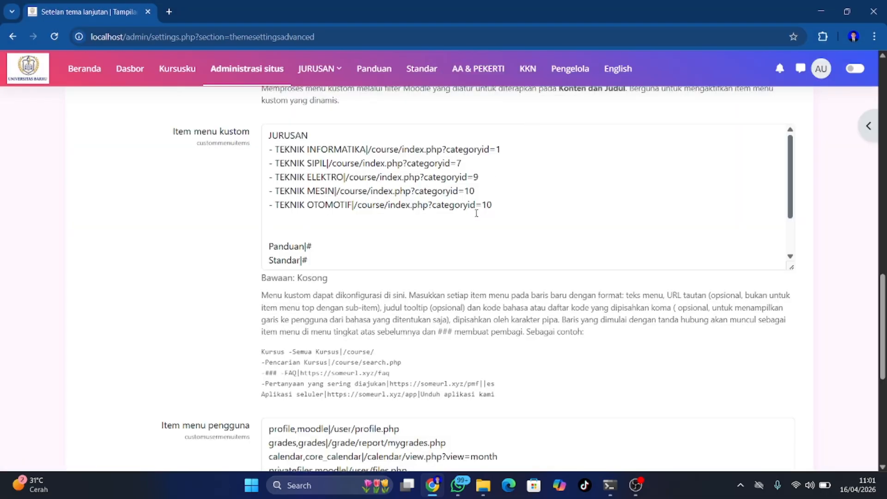
{"action": "scroll", "coordinate": [462, 223], "scroll_direction": "down", "scroll_amount": 3}
{"action": "scroll", "coordinate": [461, 223], "scroll_direction": "up", "scroll_amount": 2}
{"action": "scroll", "coordinate": [462, 223], "scroll_direction": "up", "scroll_amount": 1}
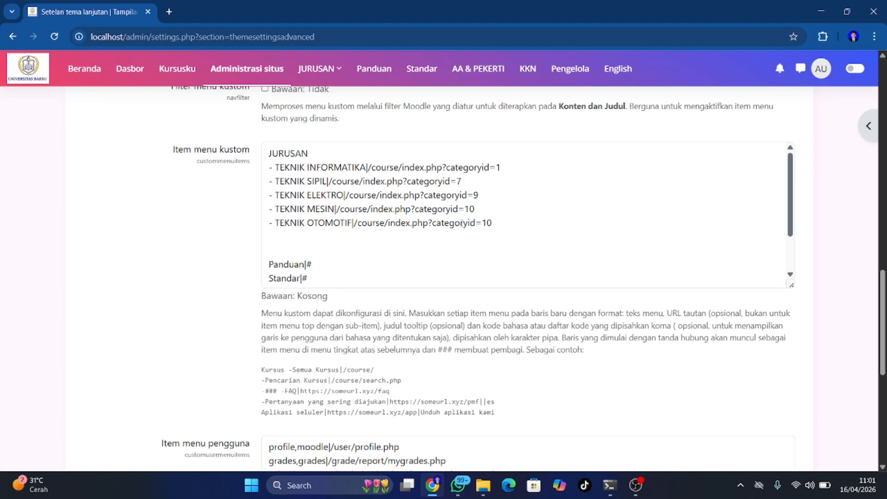
{"action": "scroll", "coordinate": [461, 223], "scroll_direction": "down", "scroll_amount": 8}
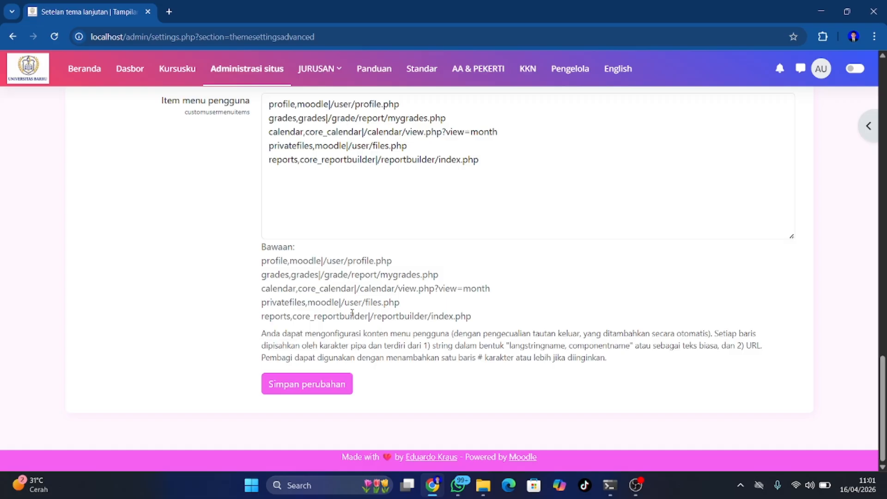
{"action": "left_click", "coordinate": [296, 386]}
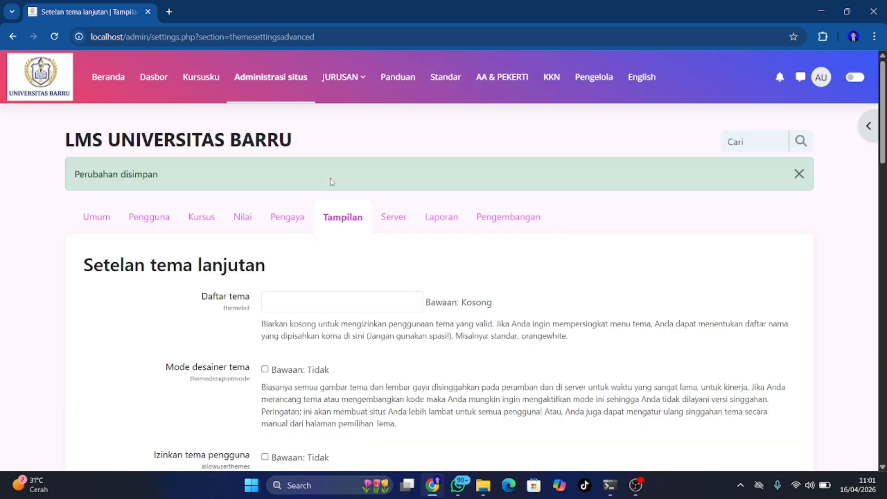
Open Kelola kursus dan kategori from Site administration's Kursus section
{"action": "scroll", "coordinate": [331, 182], "scroll_direction": "down", "scroll_amount": 8}
{"action": "scroll", "coordinate": [259, 116], "scroll_direction": "up", "scroll_amount": 5}
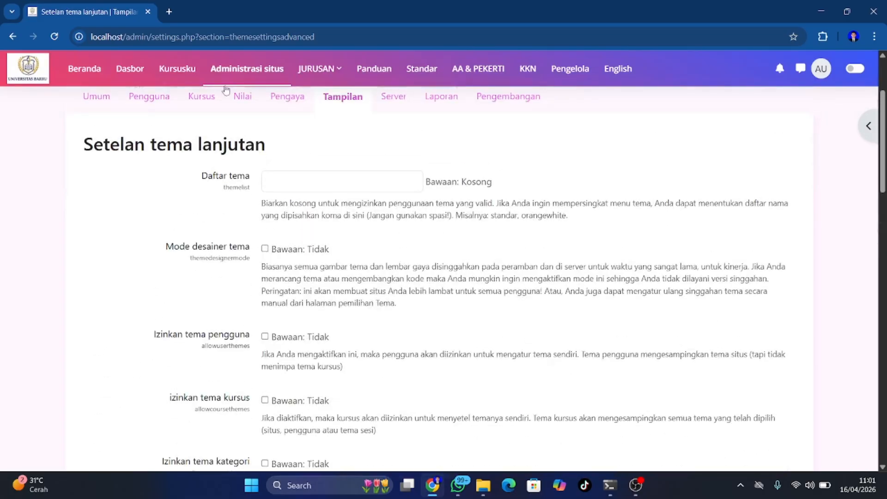
{"action": "left_click", "coordinate": [246, 83]}
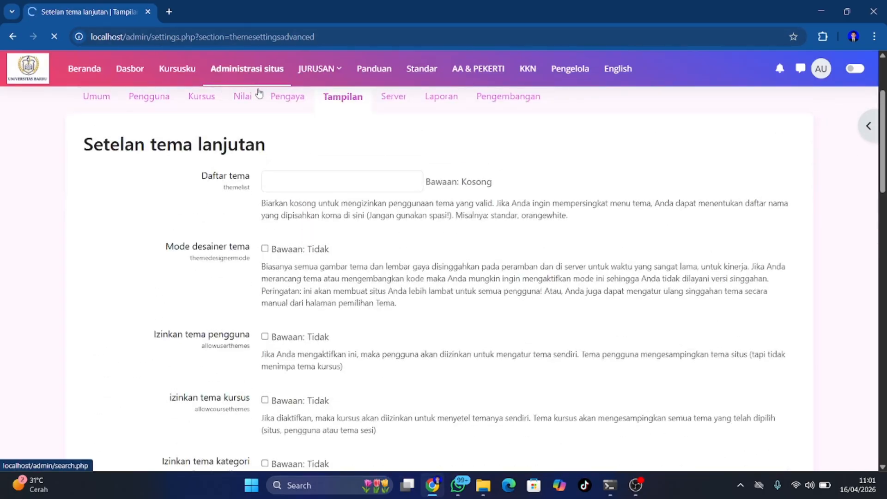
{"action": "left_click", "coordinate": [202, 78]}
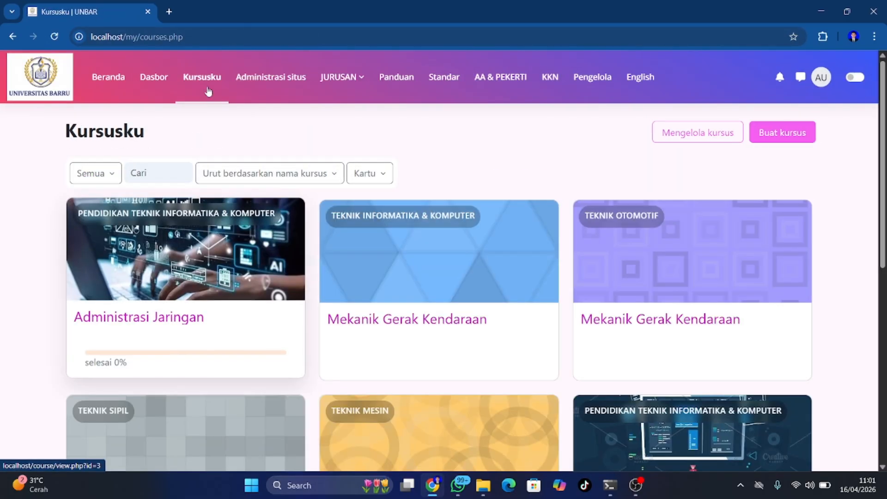
{"action": "left_click", "coordinate": [12, 37]}
{"action": "scroll", "coordinate": [201, 203], "scroll_direction": "down", "scroll_amount": 2}
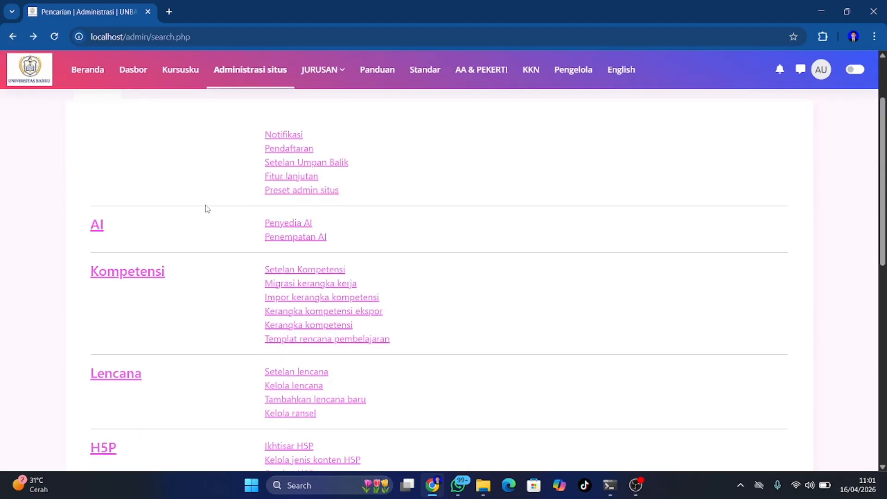
{"action": "scroll", "coordinate": [205, 209], "scroll_direction": "up", "scroll_amount": 1}
{"action": "left_click", "coordinate": [209, 134]}
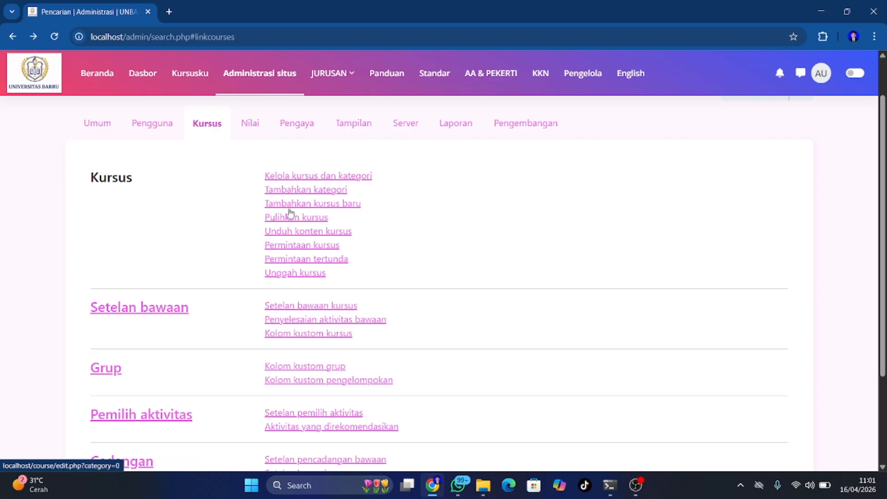
{"action": "left_click", "coordinate": [300, 176]}
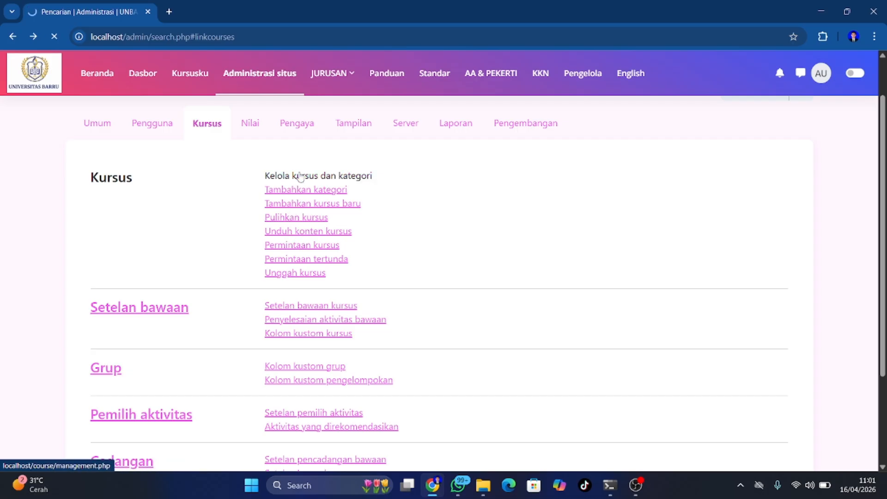
Read TEKNIK OTOMOTIF's category ID (16), then return to Site administration
{"action": "scroll", "coordinate": [318, 275], "scroll_direction": "down", "scroll_amount": 8}
{"action": "scroll", "coordinate": [317, 275], "scroll_direction": "up", "scroll_amount": 1}
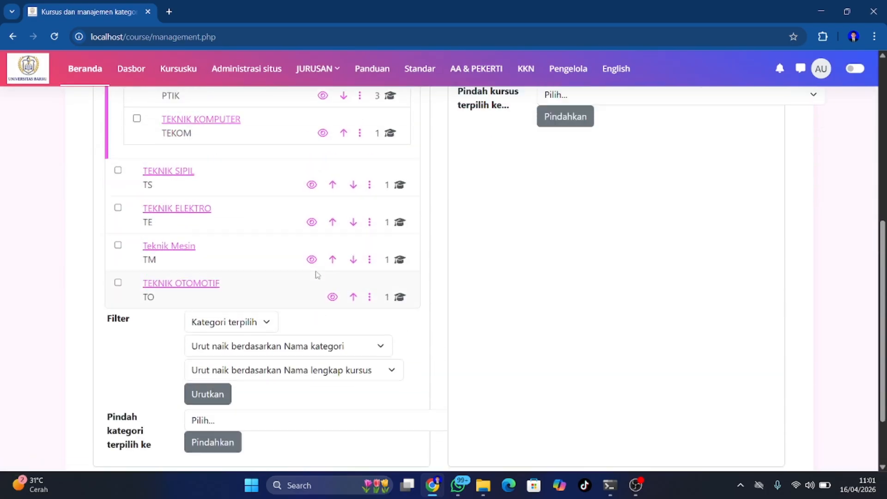
{"action": "left_click", "coordinate": [212, 285]}
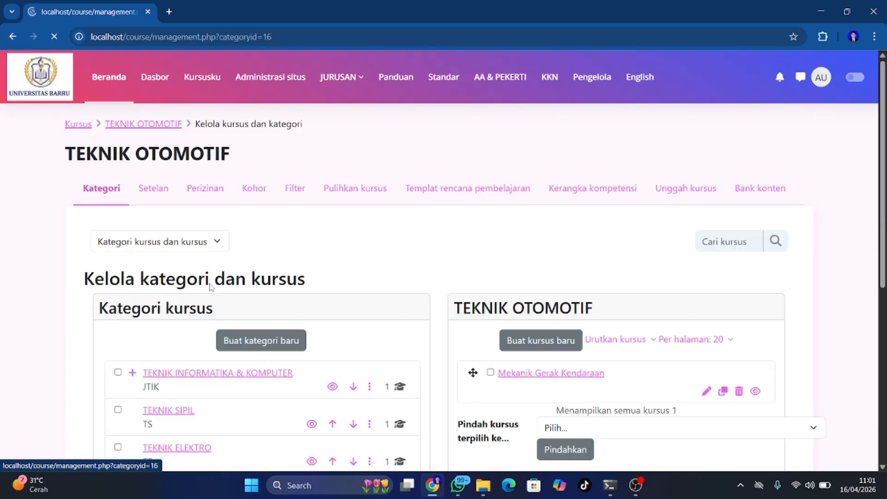
{"action": "scroll", "coordinate": [317, 202], "scroll_direction": "down", "scroll_amount": 2}
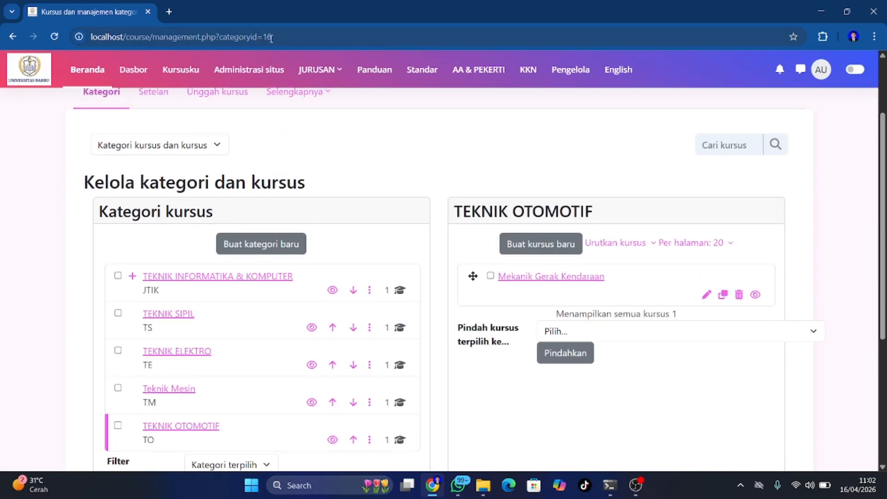
{"action": "left_click", "coordinate": [13, 36]}
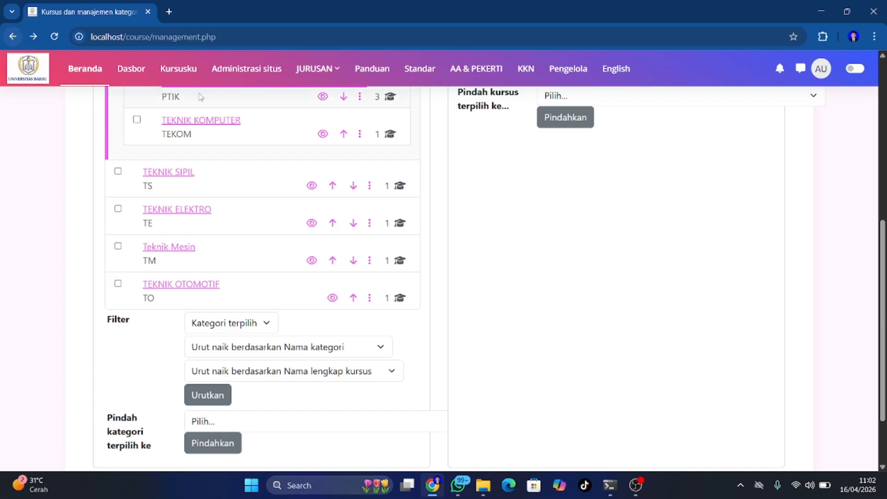
{"action": "left_click", "coordinate": [252, 75]}
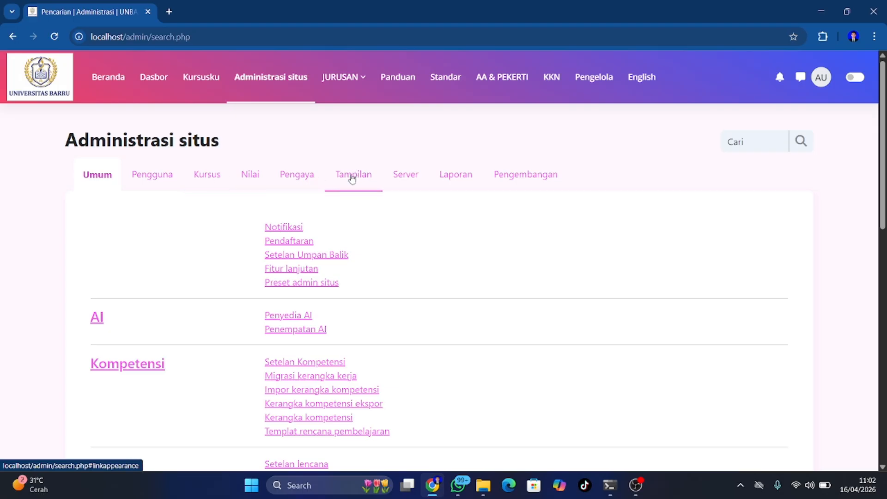
Open Setelan tema lanjutan under Tampilan
{"action": "left_click", "coordinate": [351, 177]}
{"action": "scroll", "coordinate": [336, 249], "scroll_direction": "down", "scroll_amount": 3}
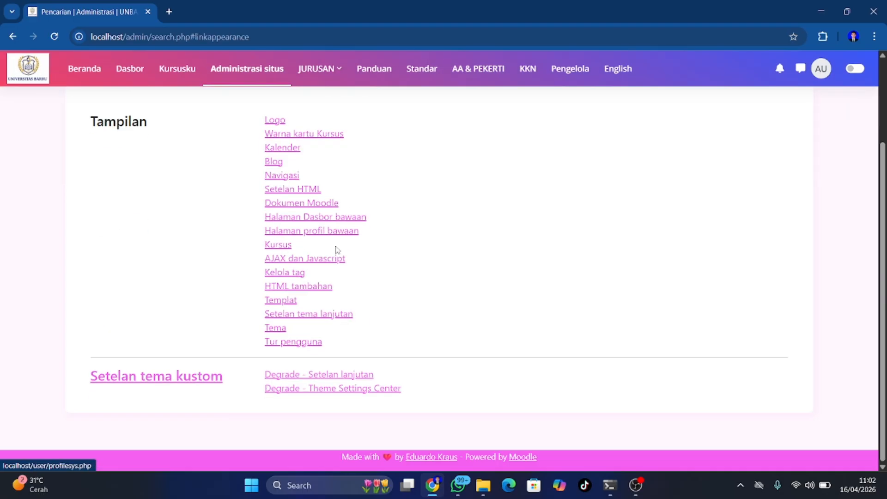
{"action": "left_click", "coordinate": [298, 314]}
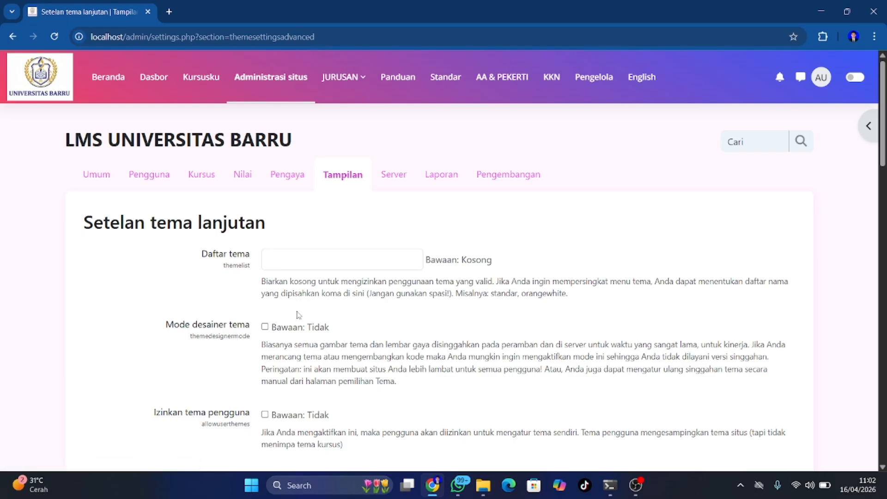
{"action": "scroll", "coordinate": [314, 316], "scroll_direction": "down", "scroll_amount": 12}
{"action": "scroll", "coordinate": [316, 317], "scroll_direction": "down", "scroll_amount": 1}
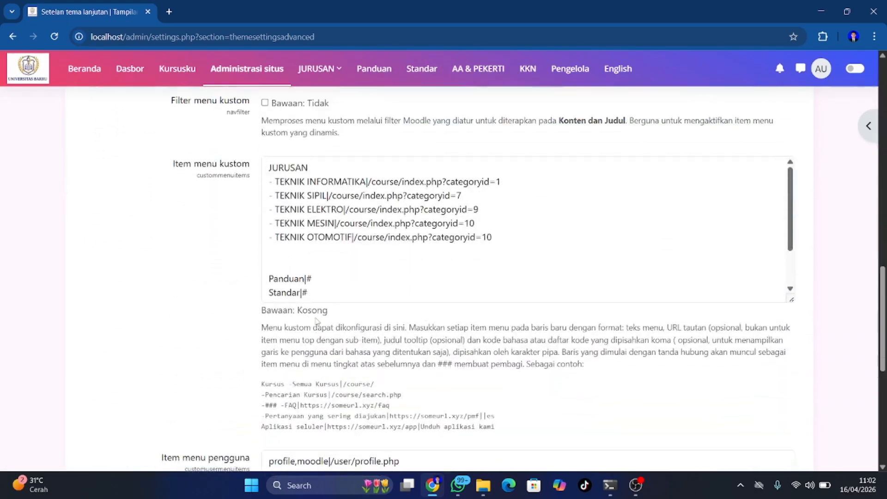
Change the TEKNIK OTOMOTIF menu line's categoryid=10 to 16 and save
{"action": "left_click", "coordinate": [414, 296]}
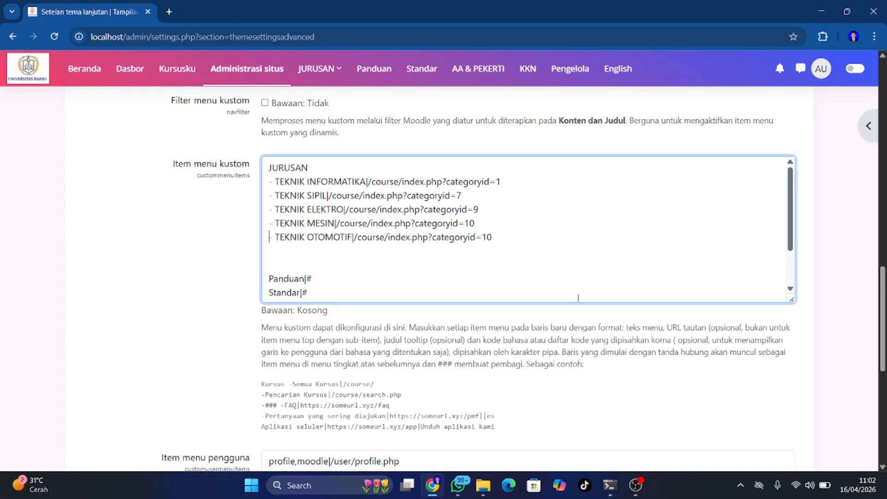
{"action": "left_click", "coordinate": [501, 234]}
{"action": "left_click", "coordinate": [310, 73]}
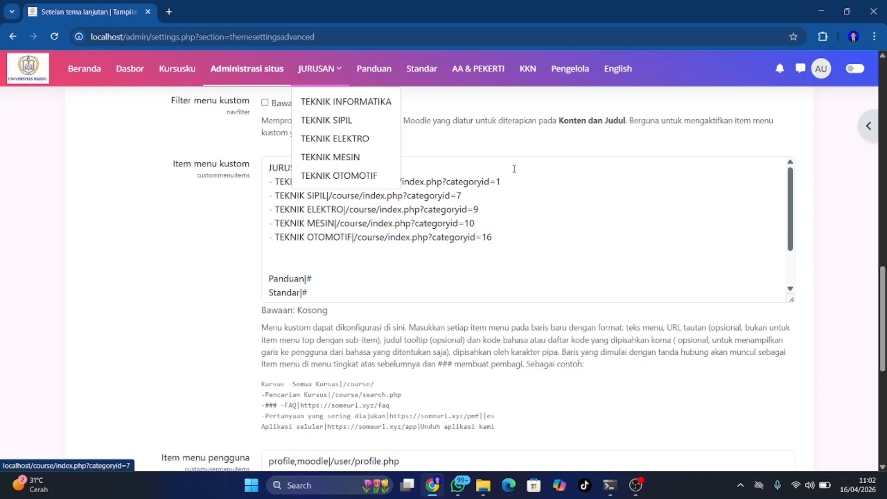
{"action": "left_click", "coordinate": [518, 232]}
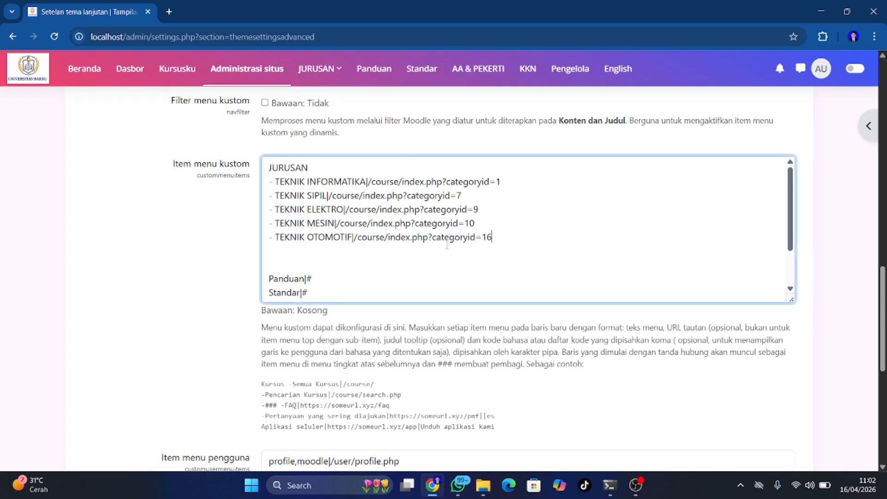
{"action": "scroll", "coordinate": [445, 258], "scroll_direction": "down", "scroll_amount": 3}
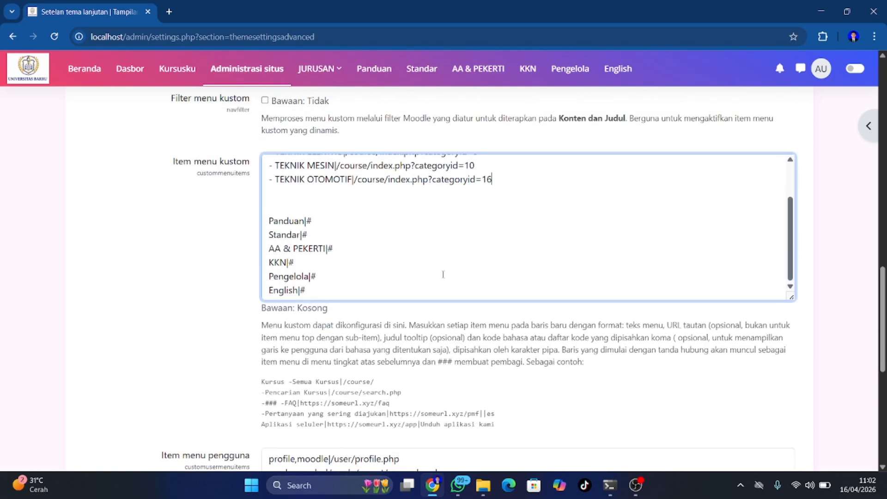
{"action": "scroll", "coordinate": [442, 274], "scroll_direction": "down", "scroll_amount": 8}
{"action": "left_click", "coordinate": [289, 390]}
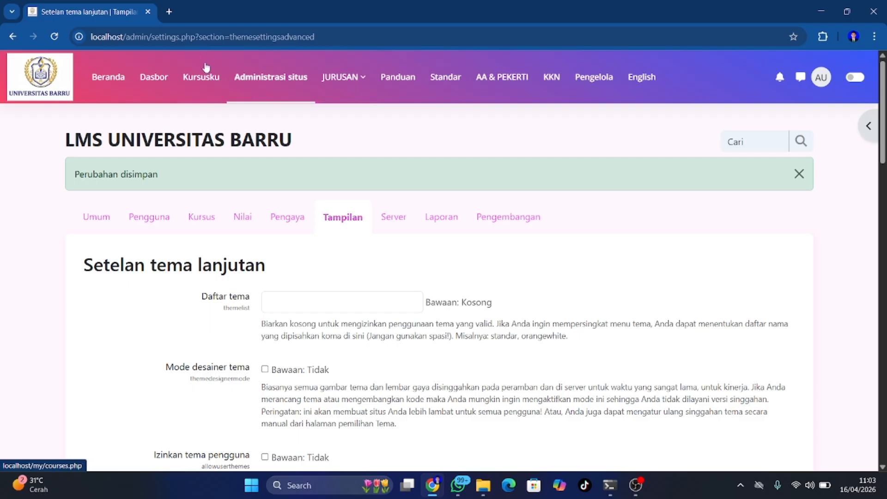
From the dashboard, open the TEKNIK OTOMOTIF category listing the Mekanik Gerak Kendaraan course
{"action": "left_click", "coordinate": [152, 79]}
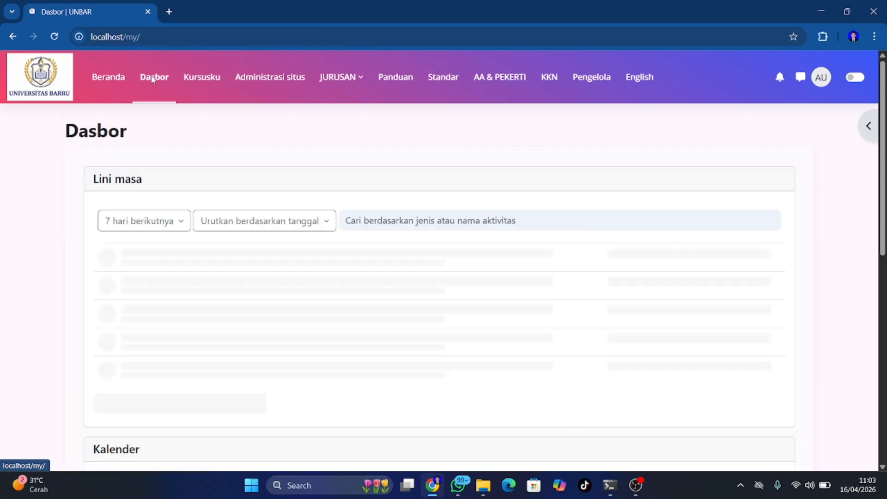
{"action": "left_click", "coordinate": [329, 82]}
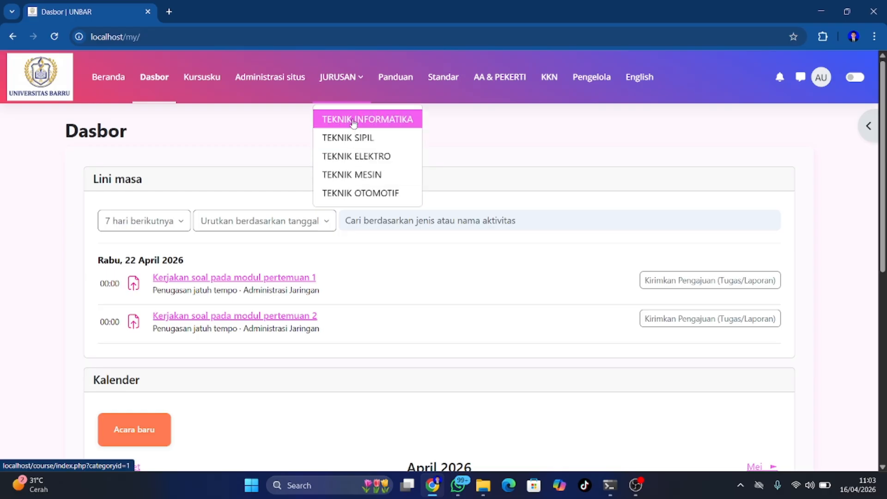
{"action": "left_click", "coordinate": [344, 192]}
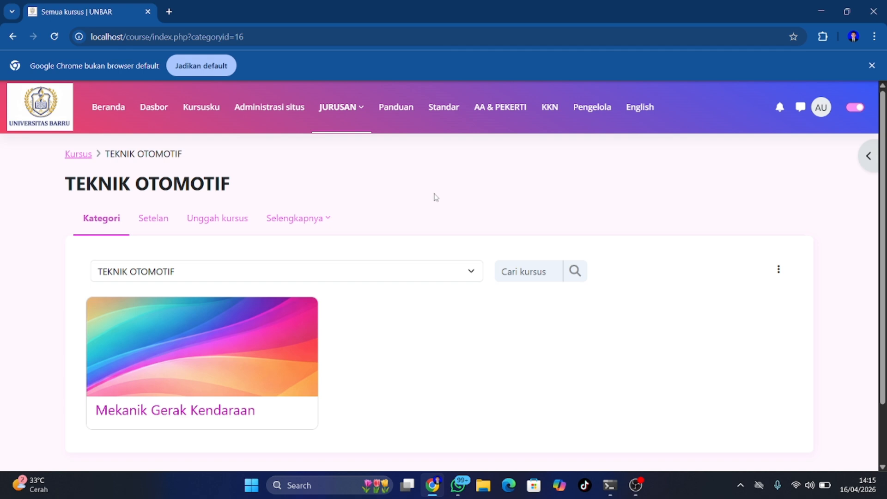
{"action": "left_click", "coordinate": [350, 108]}
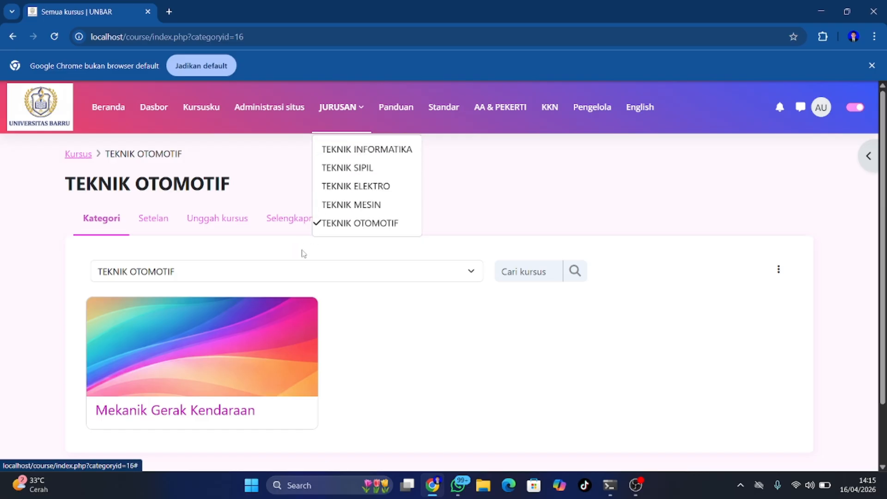
{"action": "left_click", "coordinate": [462, 204]}
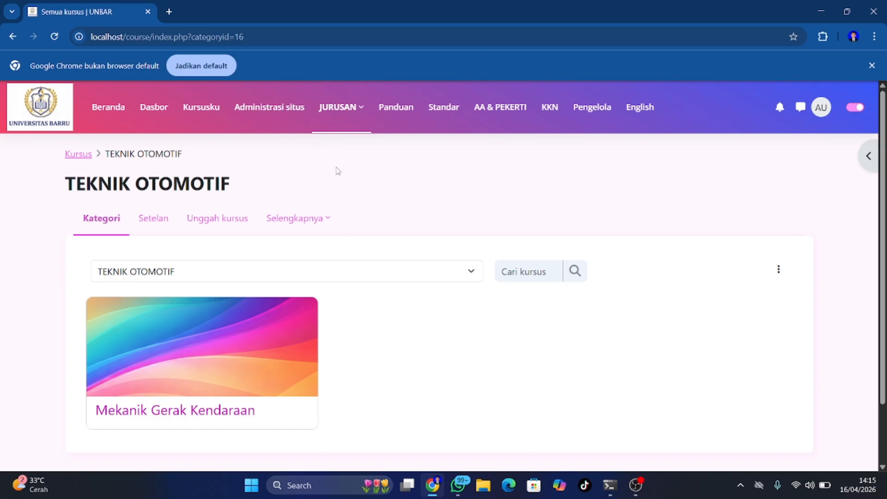
{"action": "left_click", "coordinate": [195, 110]}
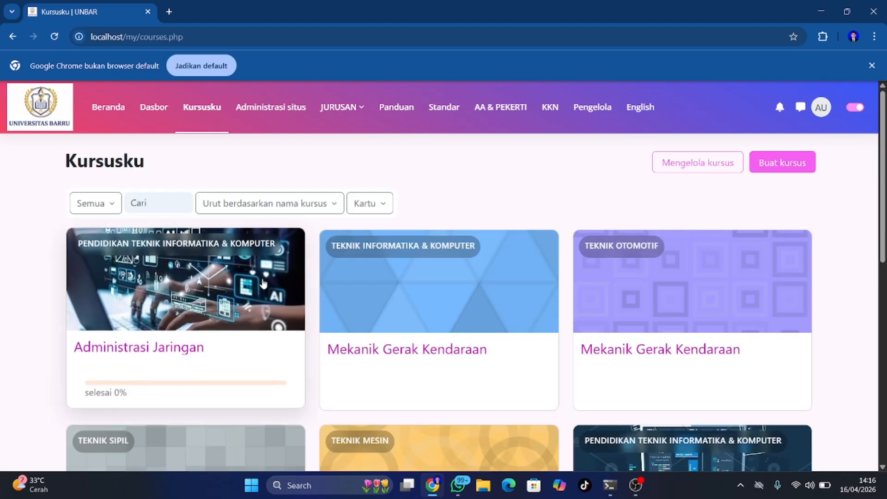
{"action": "scroll", "coordinate": [257, 287], "scroll_direction": "down", "scroll_amount": 3}
{"action": "scroll", "coordinate": [256, 287], "scroll_direction": "up", "scroll_amount": 2}
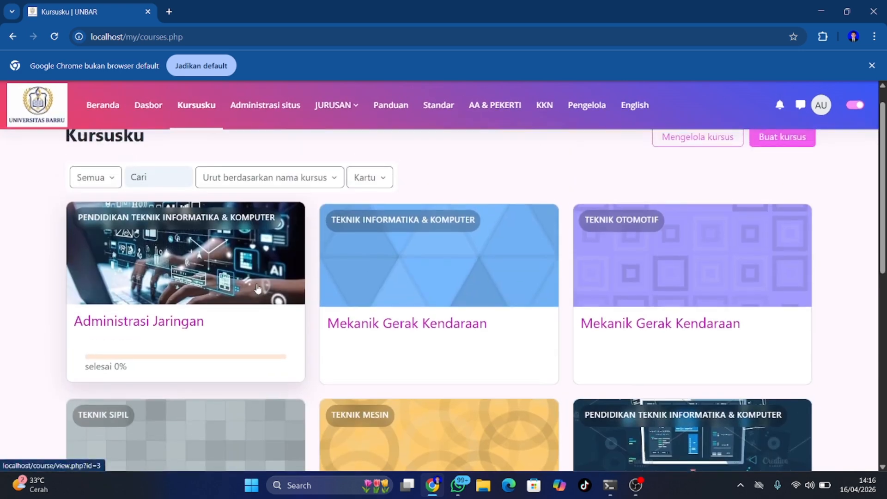
{"action": "scroll", "coordinate": [258, 288], "scroll_direction": "down", "scroll_amount": 1}
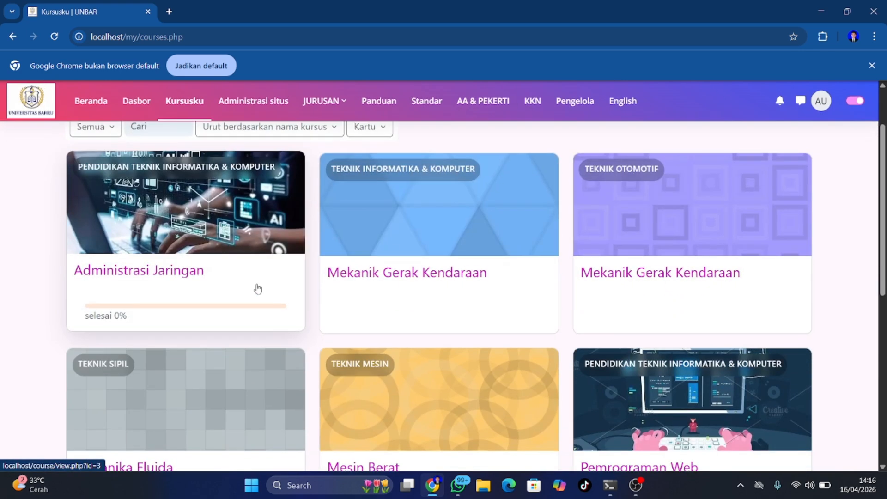
{"action": "left_click", "coordinate": [207, 236]}
{"action": "scroll", "coordinate": [239, 300], "scroll_direction": "down", "scroll_amount": 4}
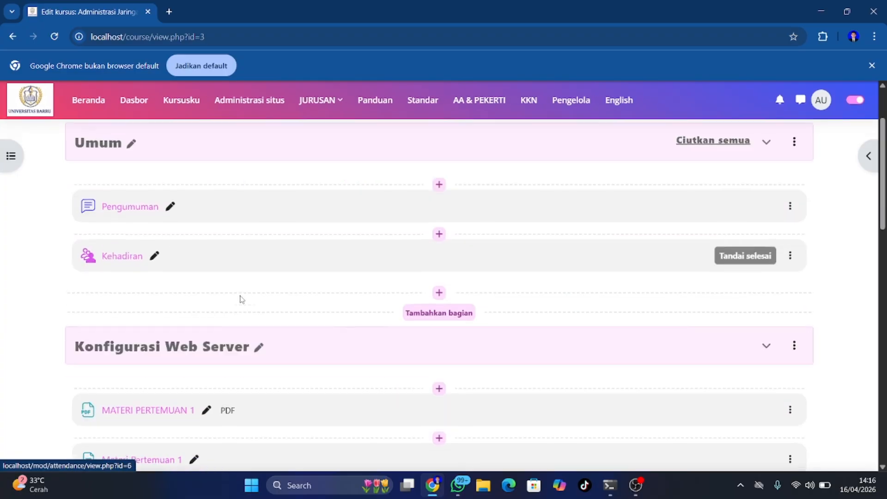
{"action": "scroll", "coordinate": [239, 296], "scroll_direction": "down", "scroll_amount": 5}
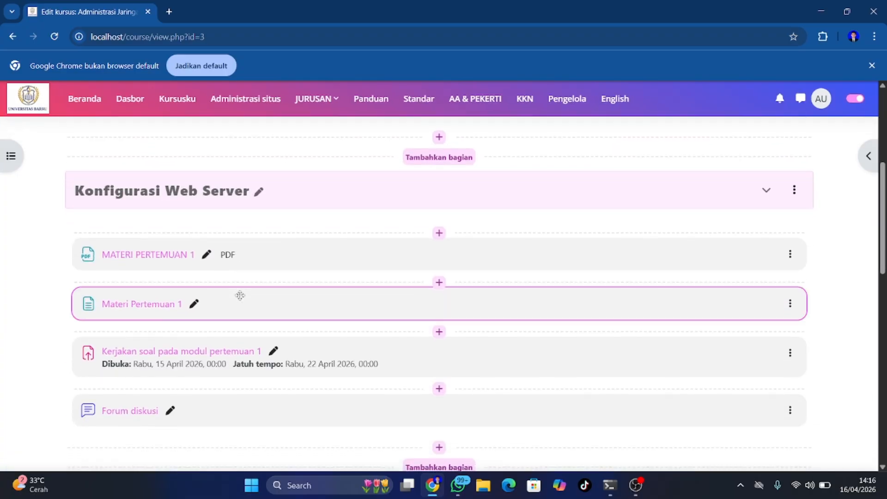
{"action": "scroll", "coordinate": [240, 299], "scroll_direction": "down", "scroll_amount": 6}
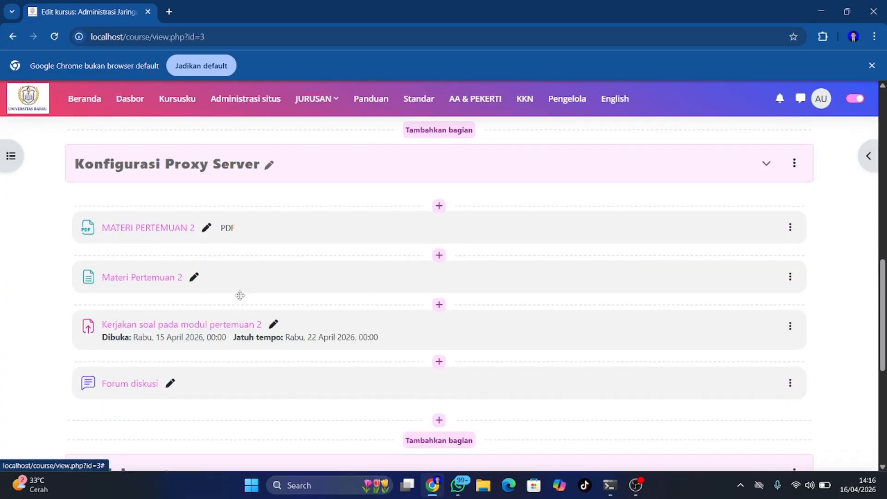
{"action": "scroll", "coordinate": [240, 299], "scroll_direction": "up", "scroll_amount": 10}
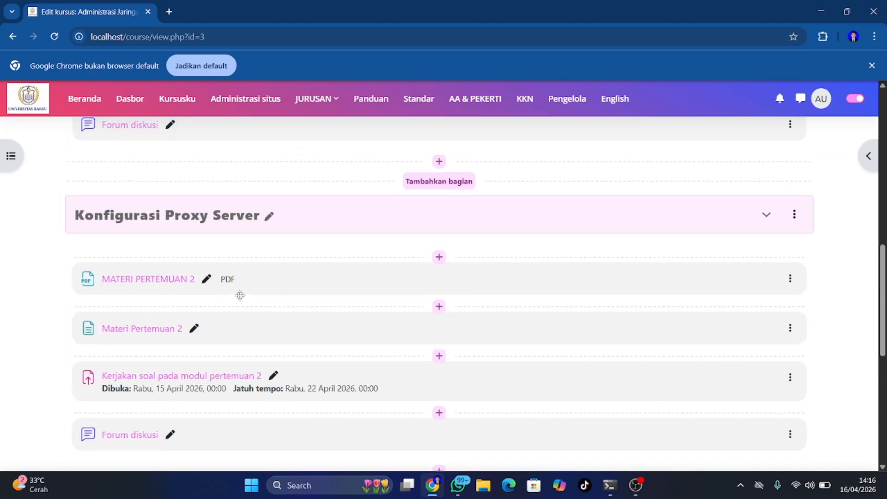
{"action": "scroll", "coordinate": [239, 298], "scroll_direction": "up", "scroll_amount": 4}
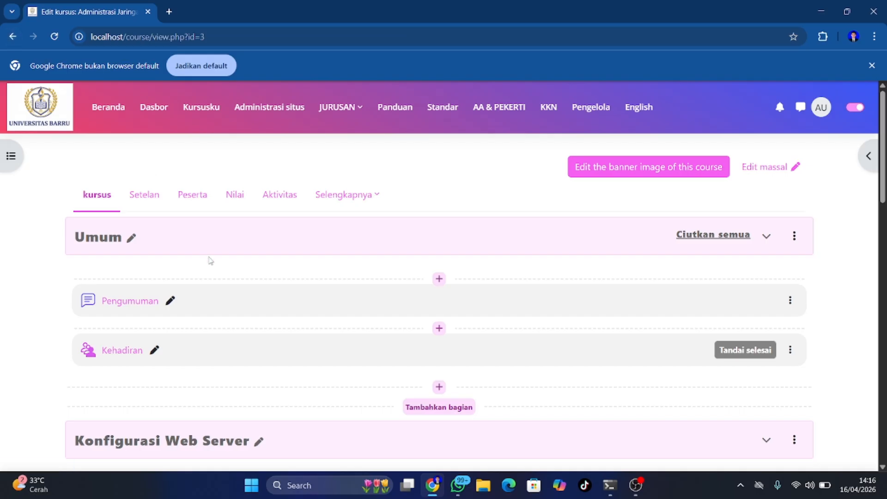
{"action": "scroll", "coordinate": [309, 355], "scroll_direction": "down", "scroll_amount": 2}
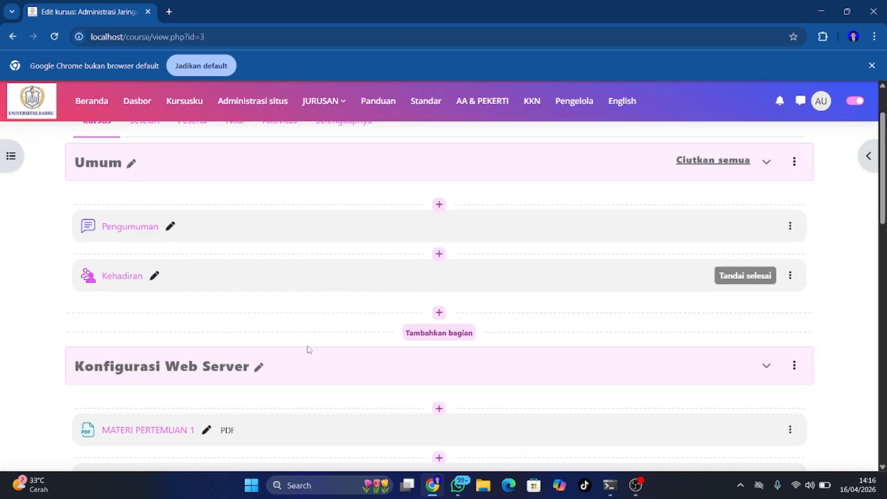
{"action": "scroll", "coordinate": [309, 349], "scroll_direction": "down", "scroll_amount": 2}
{"action": "scroll", "coordinate": [307, 345], "scroll_direction": "down", "scroll_amount": 1}
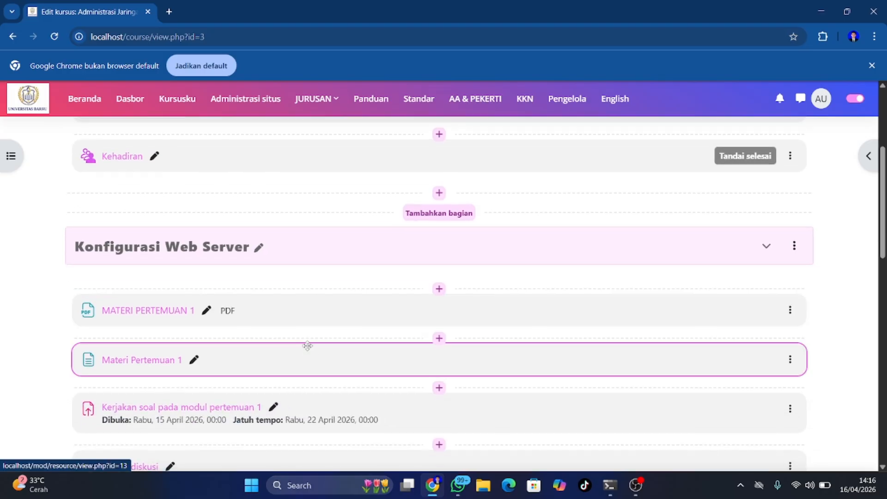
{"action": "scroll", "coordinate": [307, 345], "scroll_direction": "down", "scroll_amount": 1}
{"action": "scroll", "coordinate": [308, 344], "scroll_direction": "down", "scroll_amount": 2}
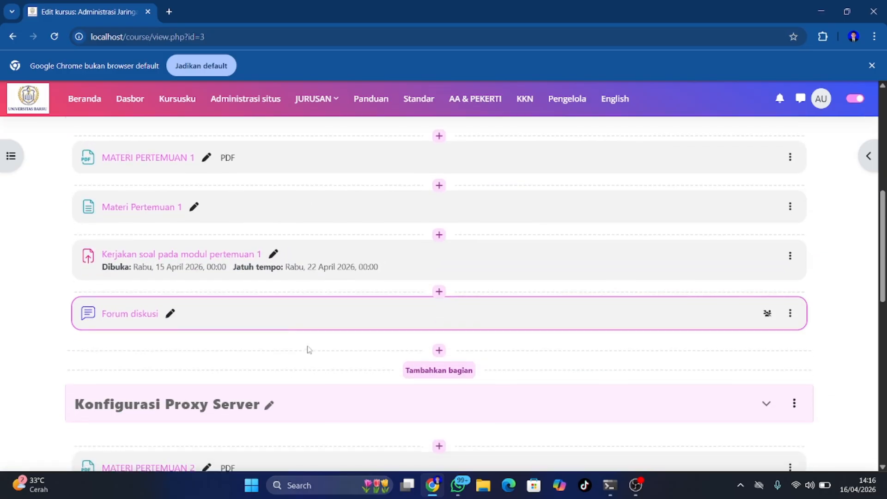
{"action": "scroll", "coordinate": [309, 350], "scroll_direction": "down", "scroll_amount": 2}
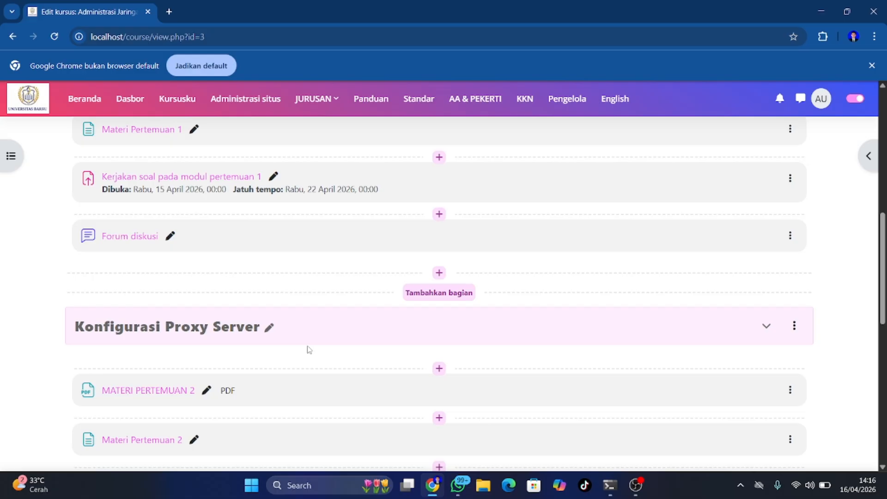
{"action": "scroll", "coordinate": [309, 350], "scroll_direction": "up", "scroll_amount": 1}
{"action": "scroll", "coordinate": [309, 350], "scroll_direction": "down", "scroll_amount": 1}
{"action": "scroll", "coordinate": [309, 350], "scroll_direction": "down", "scroll_amount": 6}
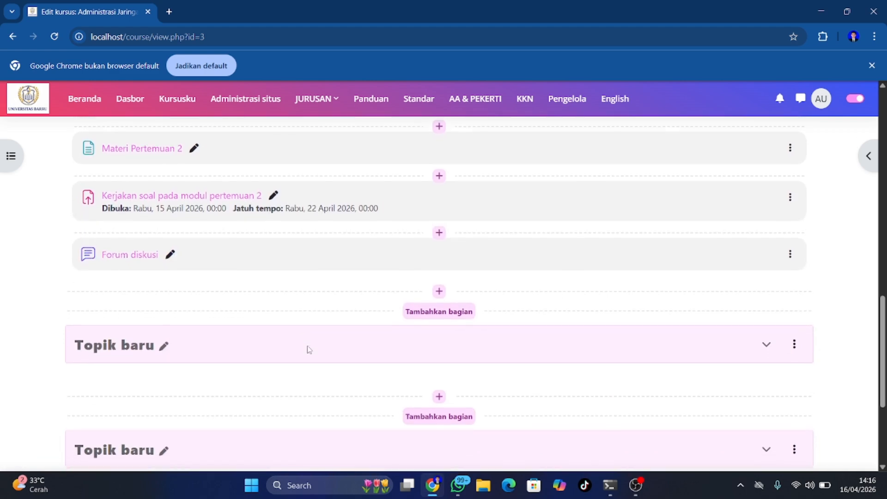
{"action": "scroll", "coordinate": [309, 350], "scroll_direction": "up", "scroll_amount": 6}
{"action": "scroll", "coordinate": [307, 345], "scroll_direction": "down", "scroll_amount": 1}
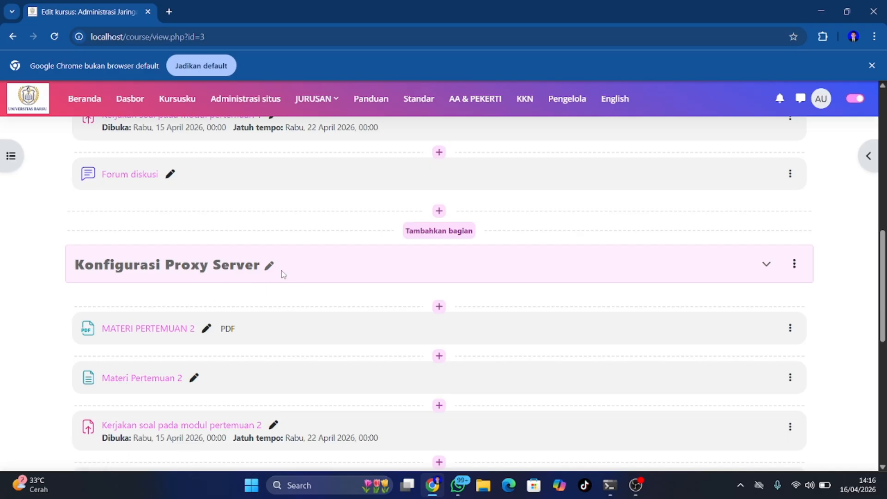
{"action": "scroll", "coordinate": [340, 384], "scroll_direction": "down", "scroll_amount": 3}
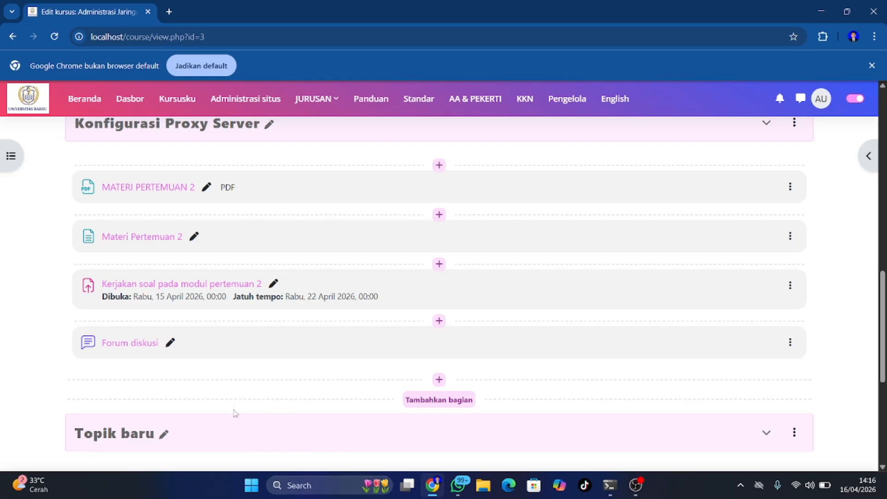
{"action": "scroll", "coordinate": [219, 419], "scroll_direction": "down", "scroll_amount": 1}
{"action": "scroll", "coordinate": [219, 418], "scroll_direction": "up", "scroll_amount": 4}
{"action": "scroll", "coordinate": [218, 419], "scroll_direction": "down", "scroll_amount": 3}
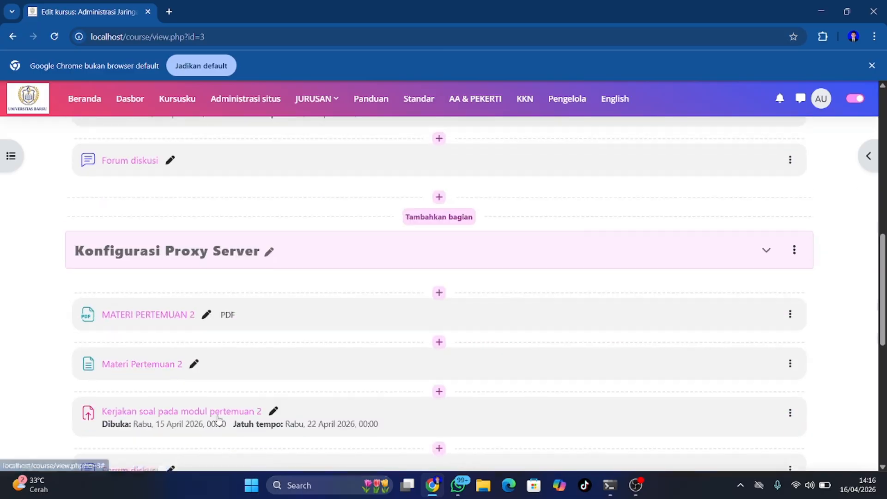
{"action": "scroll", "coordinate": [219, 418], "scroll_direction": "down", "scroll_amount": 2}
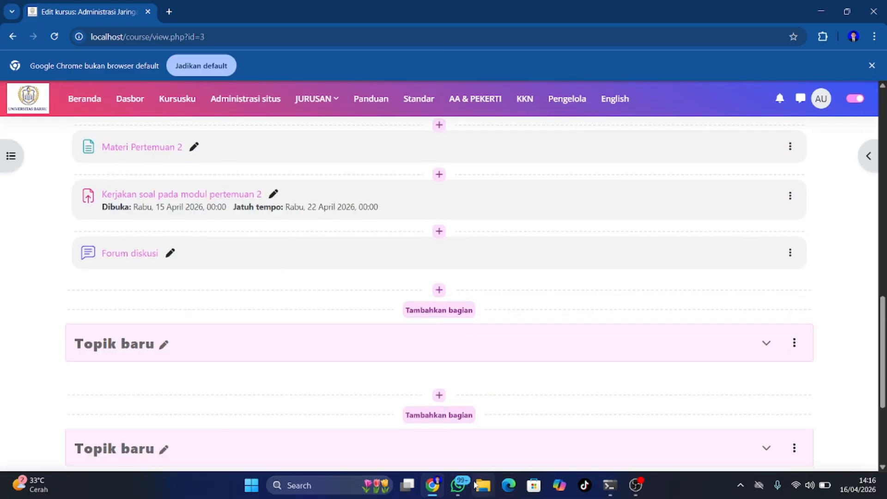
{"action": "left_click", "coordinate": [481, 484]}
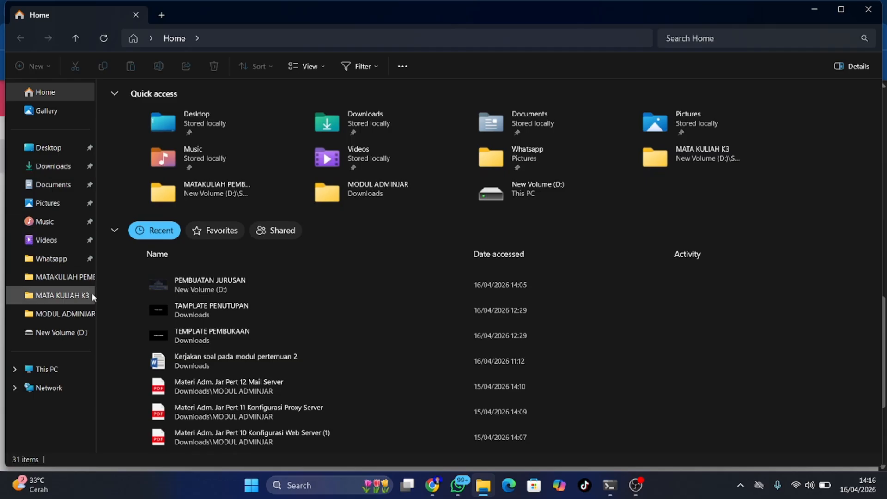
{"action": "left_click", "coordinate": [70, 318]}
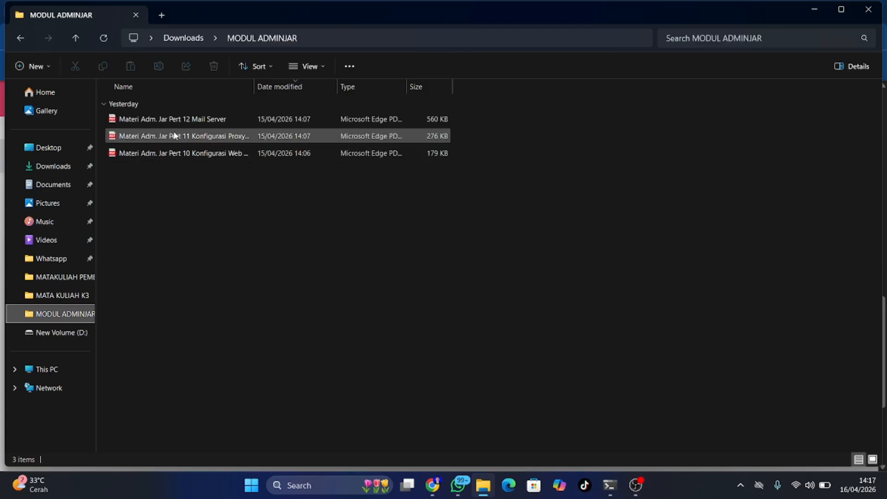
Return from the file manager to the Administrasi Jaringan course page
{"action": "left_click", "coordinate": [814, 10]}
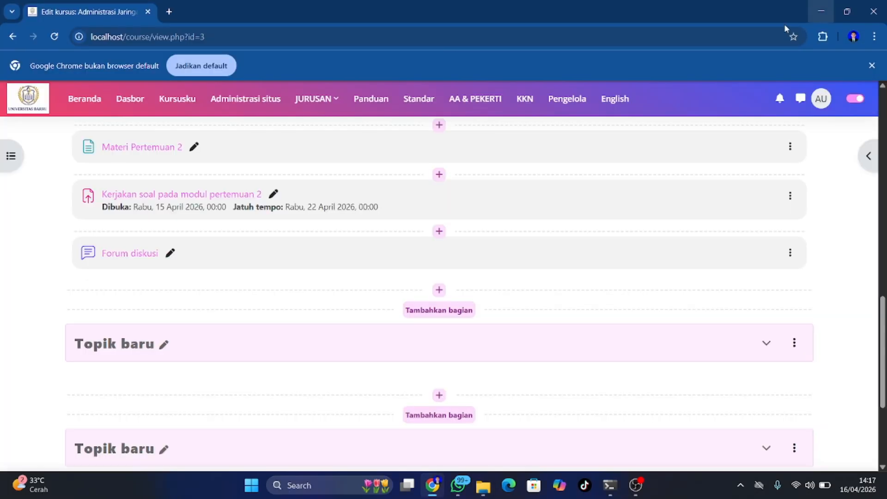
{"action": "scroll", "coordinate": [372, 353], "scroll_direction": "down", "scroll_amount": 1}
{"action": "scroll", "coordinate": [371, 353], "scroll_direction": "up", "scroll_amount": 2}
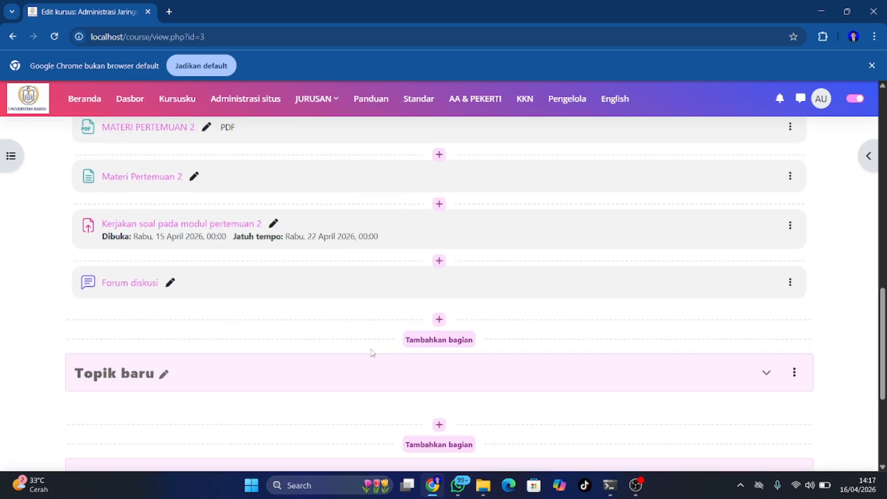
{"action": "left_click", "coordinate": [438, 319]}
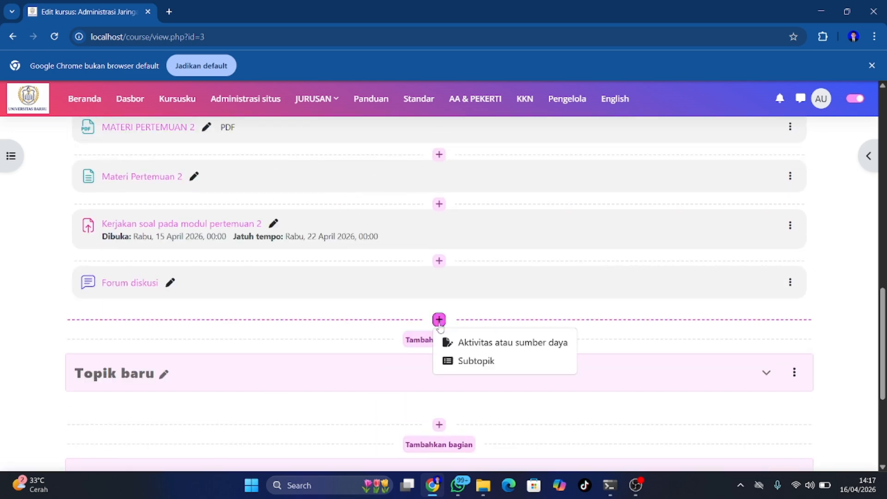
{"action": "left_click", "coordinate": [527, 300]}
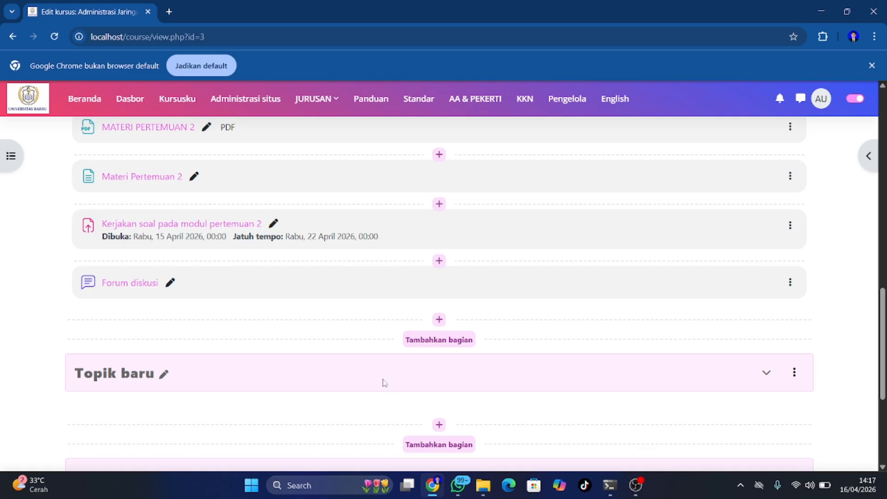
{"action": "scroll", "coordinate": [167, 379], "scroll_direction": "up", "scroll_amount": 3}
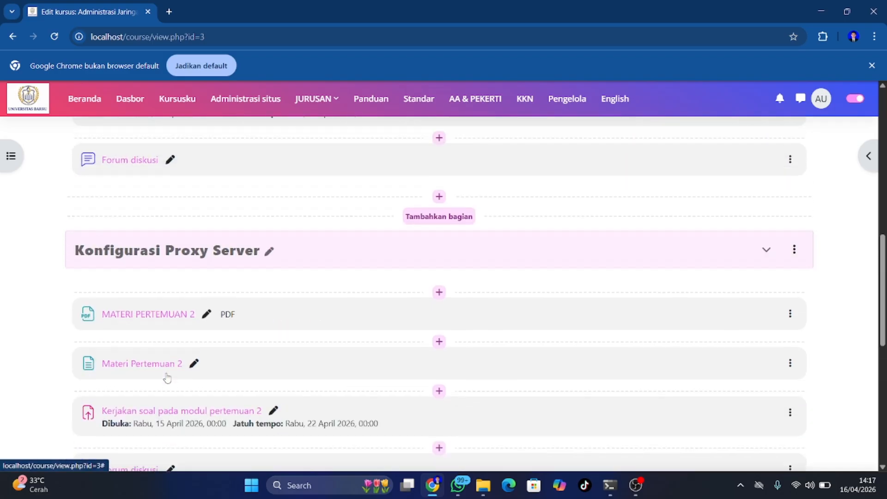
{"action": "scroll", "coordinate": [167, 378], "scroll_direction": "down", "scroll_amount": 3}
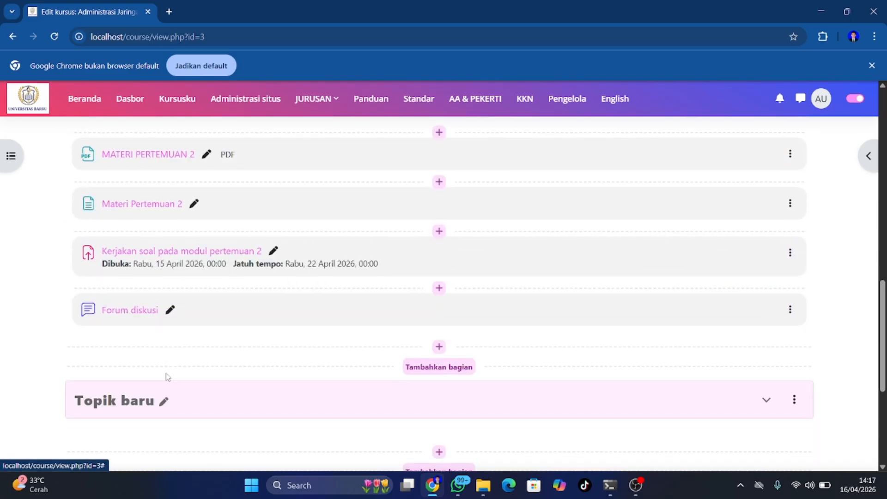
Rename the Topik baru section after Konfigurasi Proxy Server to 'Mail Server'
{"action": "left_click", "coordinate": [165, 376]}
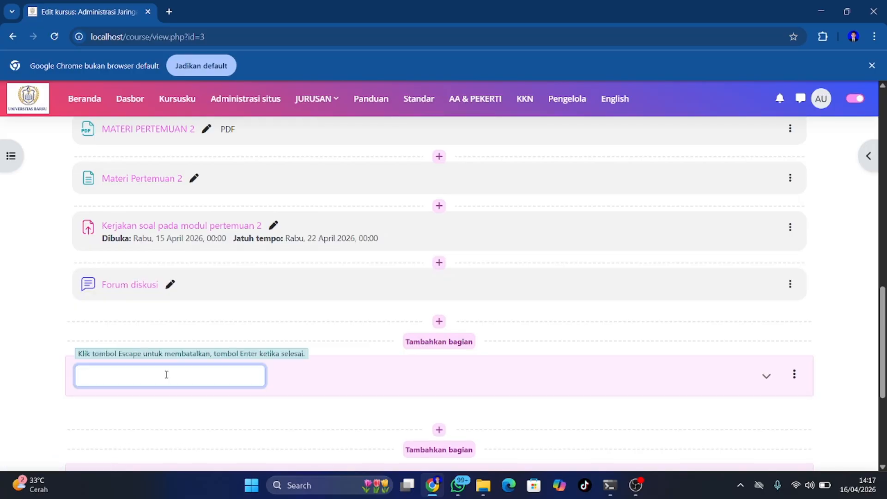
{"action": "type", "text": "adk"}
{"action": "key", "text": "BackSpace"}
{"action": "key", "text": "BackSpace"}
{"action": "key", "text": "BackSpace"}
{"action": "type", "text": "ver"}
{"action": "key", "text": "Return"}
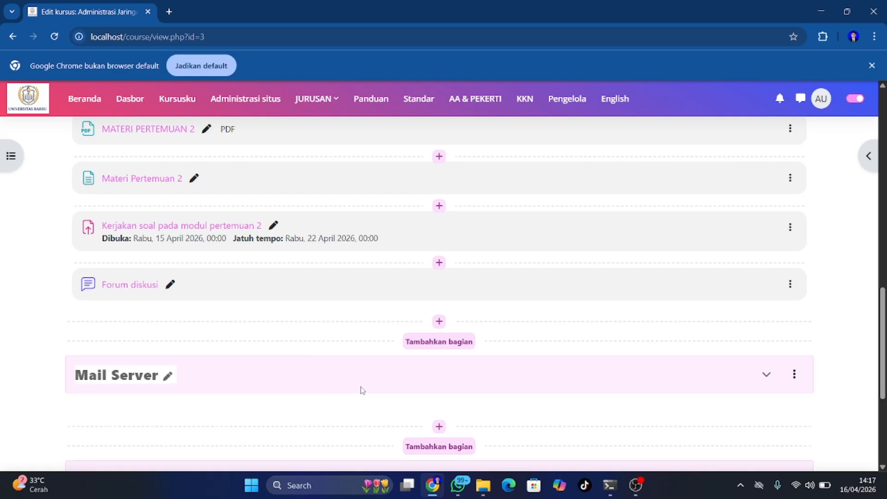
{"action": "scroll", "coordinate": [349, 379], "scroll_direction": "down", "scroll_amount": 2}
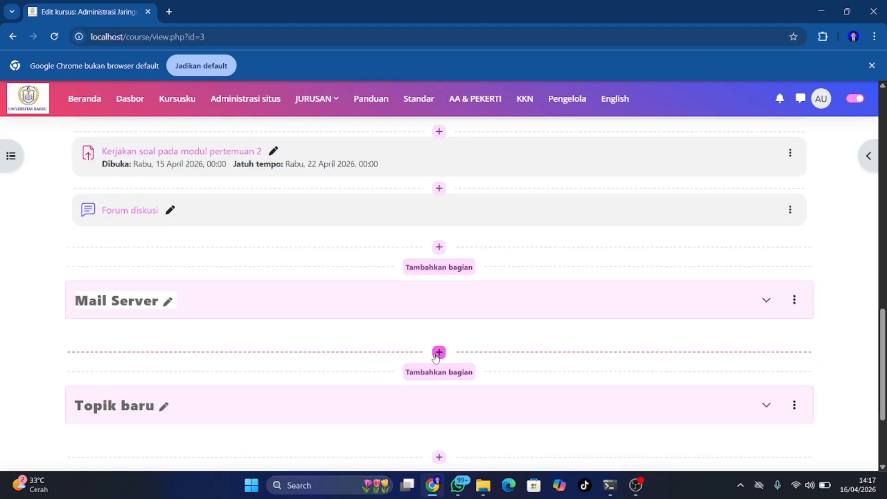
{"action": "scroll", "coordinate": [436, 357], "scroll_direction": "up", "scroll_amount": 4}
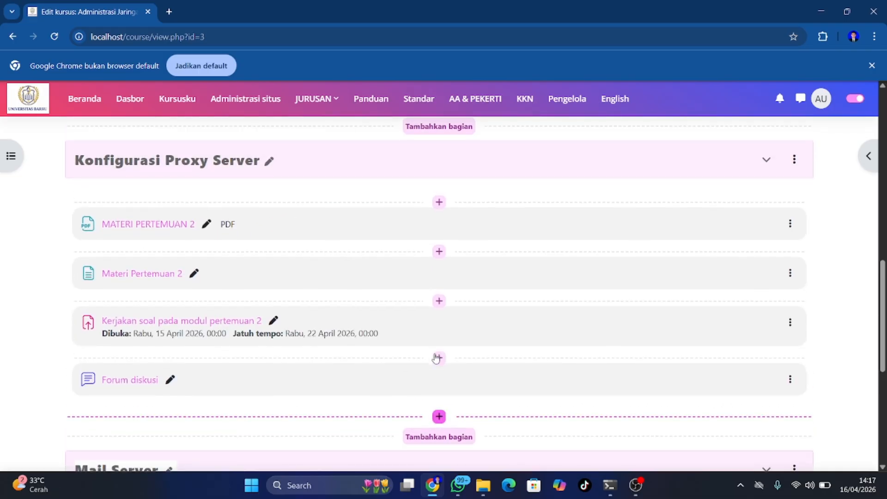
{"action": "scroll", "coordinate": [435, 357], "scroll_direction": "down", "scroll_amount": 1}
{"action": "scroll", "coordinate": [435, 356], "scroll_direction": "down", "scroll_amount": 2}
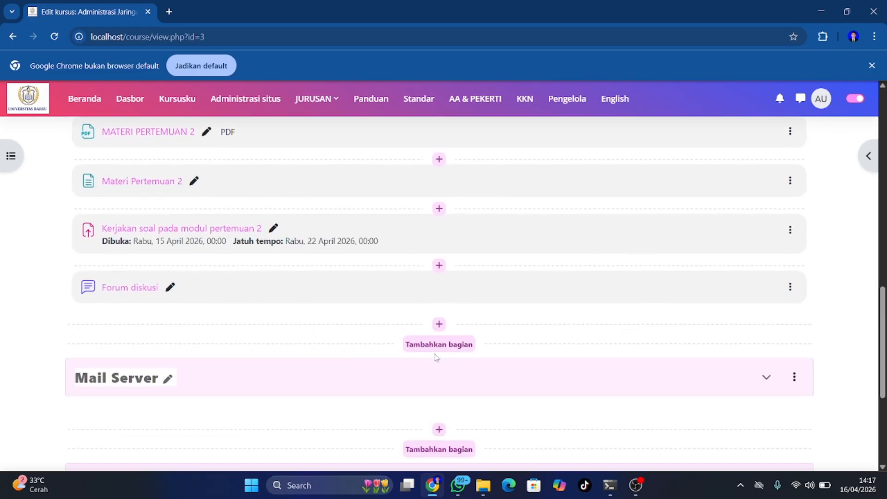
From the Mail Server section's add menu, choose 'Aktivitas atau sumber daya' and browse the activity types
{"action": "left_click", "coordinate": [439, 392]}
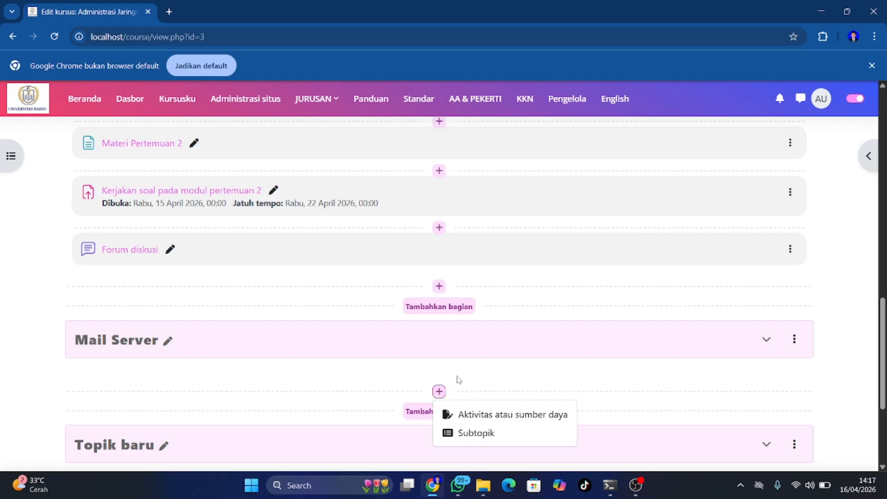
{"action": "left_click", "coordinate": [439, 391]}
{"action": "left_click", "coordinate": [438, 392]}
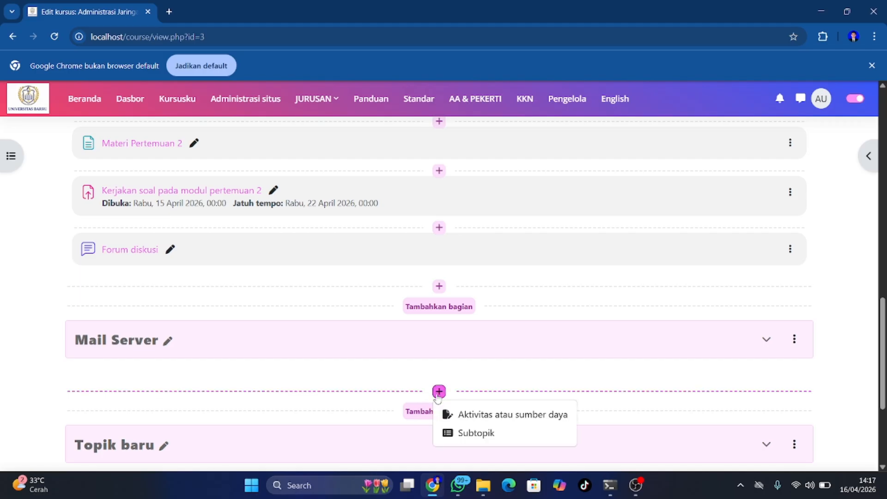
{"action": "left_click", "coordinate": [480, 414]}
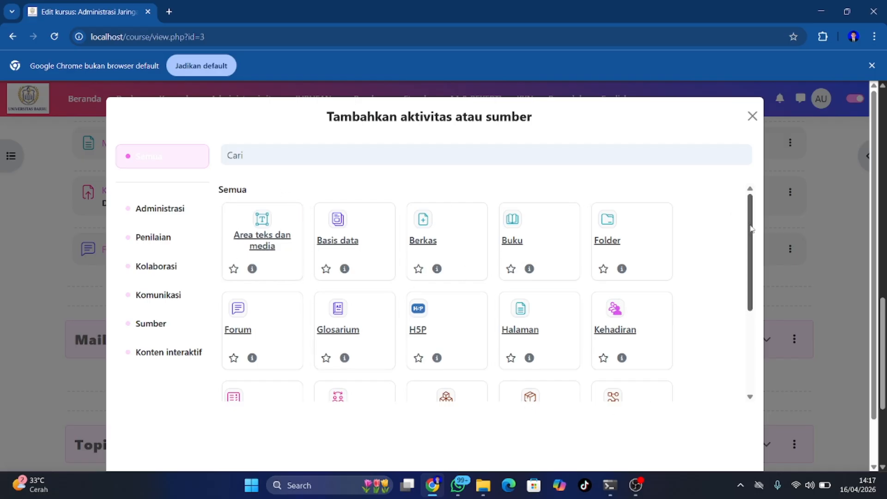
{"action": "left_click_drag", "start_coordinate": [751, 227], "coordinate": [751, 240]}
{"action": "scroll", "coordinate": [731, 329], "scroll_direction": "down", "scroll_amount": 3}
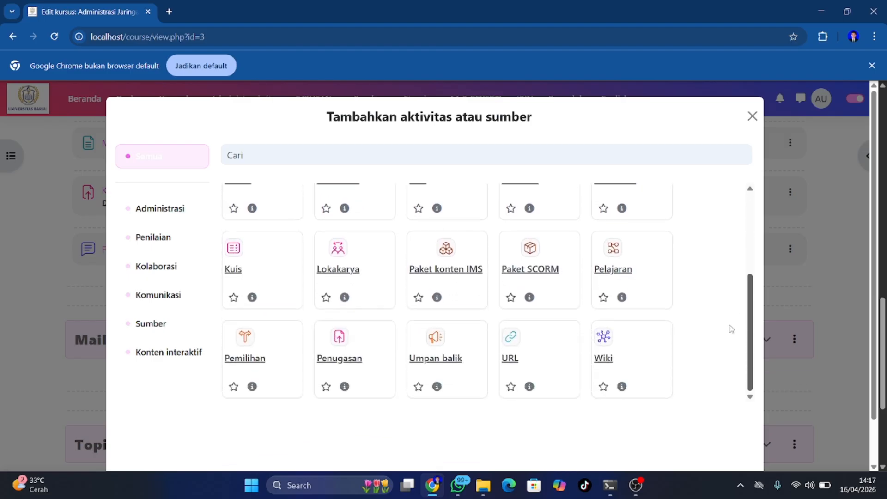
{"action": "scroll", "coordinate": [731, 277], "scroll_direction": "up", "scroll_amount": 3}
{"action": "scroll", "coordinate": [725, 331], "scroll_direction": "down", "scroll_amount": 3}
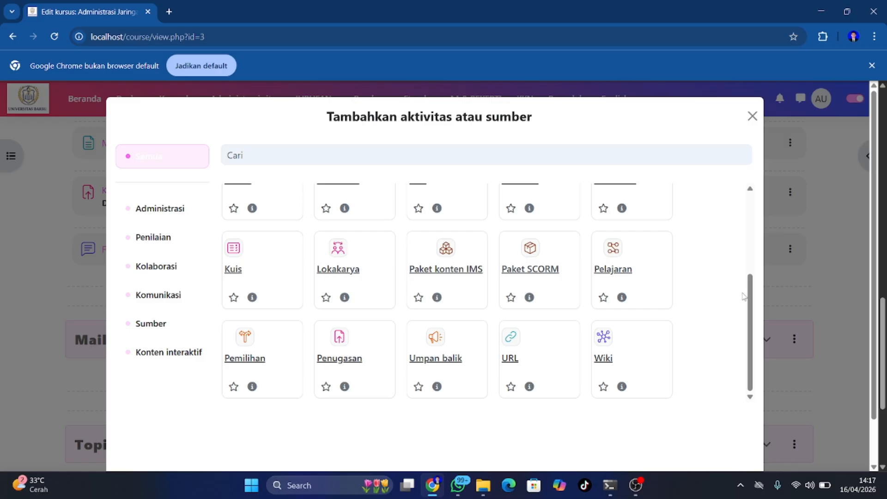
{"action": "left_click_drag", "start_coordinate": [747, 295], "coordinate": [748, 230]}
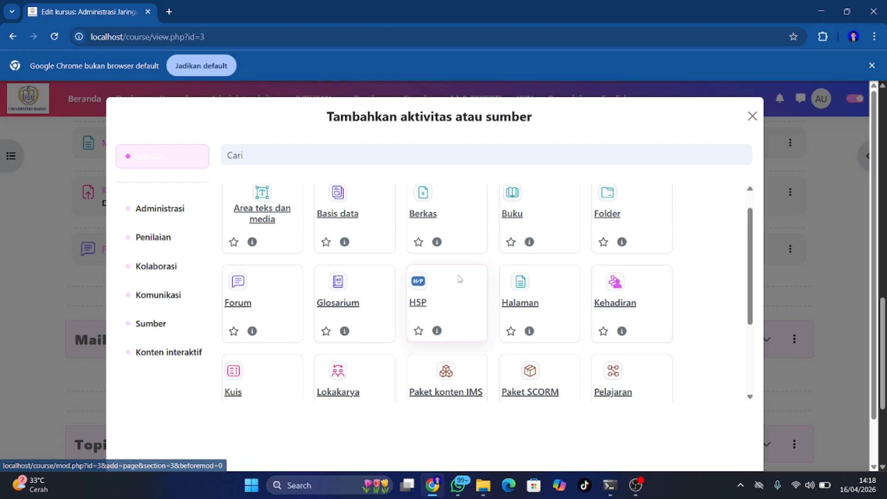
{"action": "scroll", "coordinate": [409, 284], "scroll_direction": "down", "scroll_amount": 1}
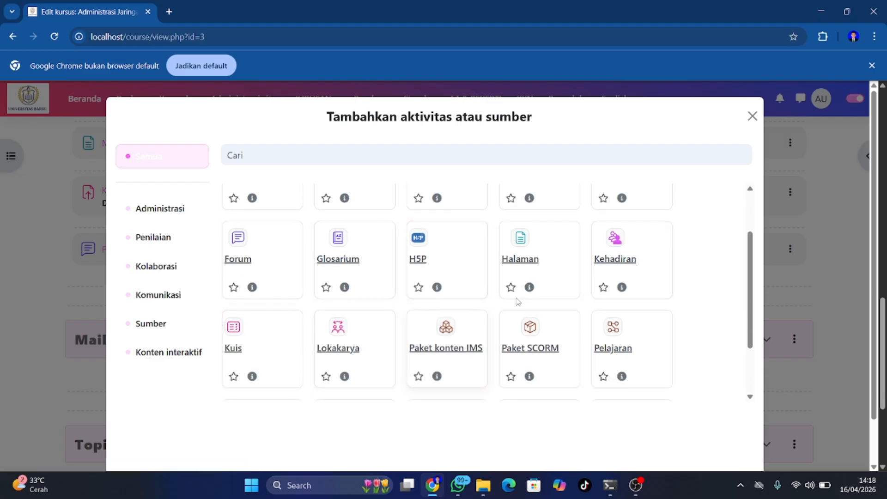
{"action": "scroll", "coordinate": [748, 292], "scroll_direction": "down", "scroll_amount": 2}
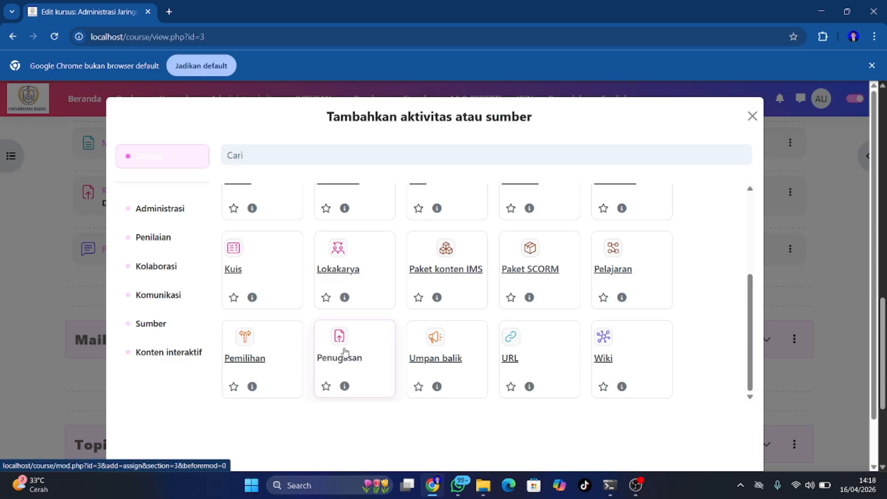
{"action": "scroll", "coordinate": [344, 352], "scroll_direction": "up", "scroll_amount": 4}
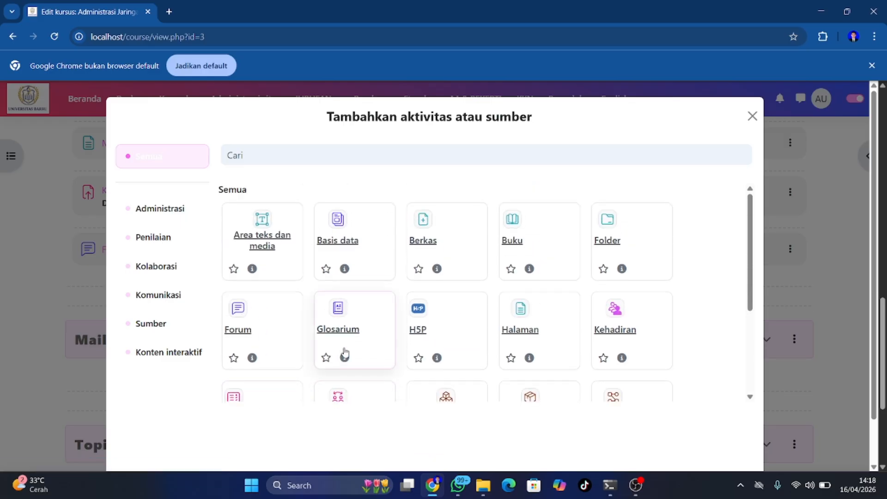
Start a new Berkas resource named PERTEMUAN 3 and open its file picker
{"action": "left_click", "coordinate": [434, 238]}
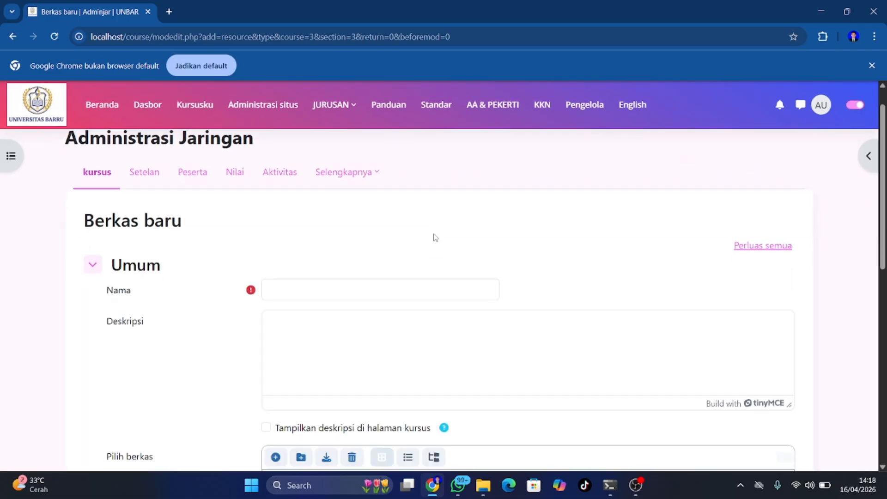
{"action": "scroll", "coordinate": [434, 238], "scroll_direction": "down", "scroll_amount": 1}
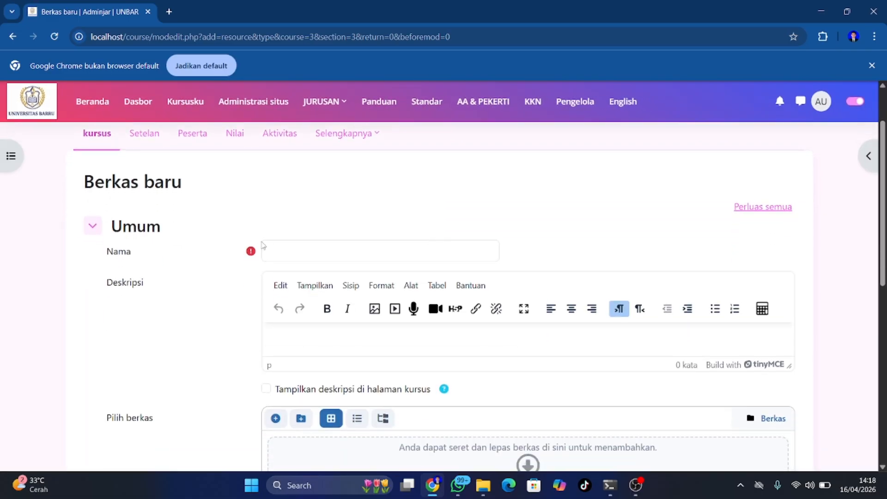
{"action": "scroll", "coordinate": [264, 246], "scroll_direction": "down", "scroll_amount": 1}
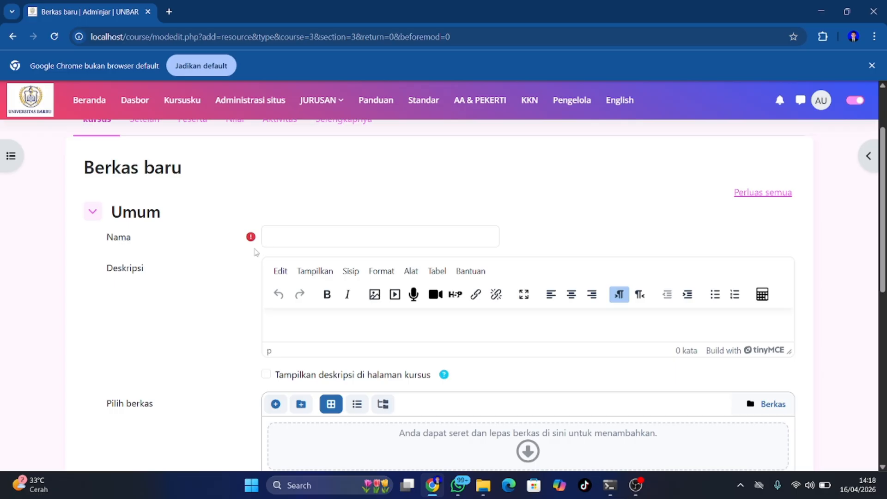
{"action": "left_click", "coordinate": [284, 238]}
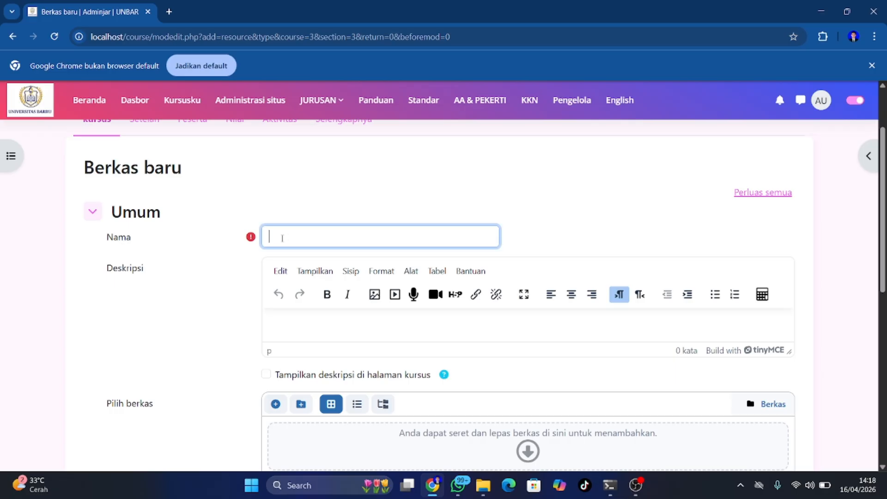
{"action": "scroll", "coordinate": [282, 238], "scroll_direction": "down", "scroll_amount": 3}
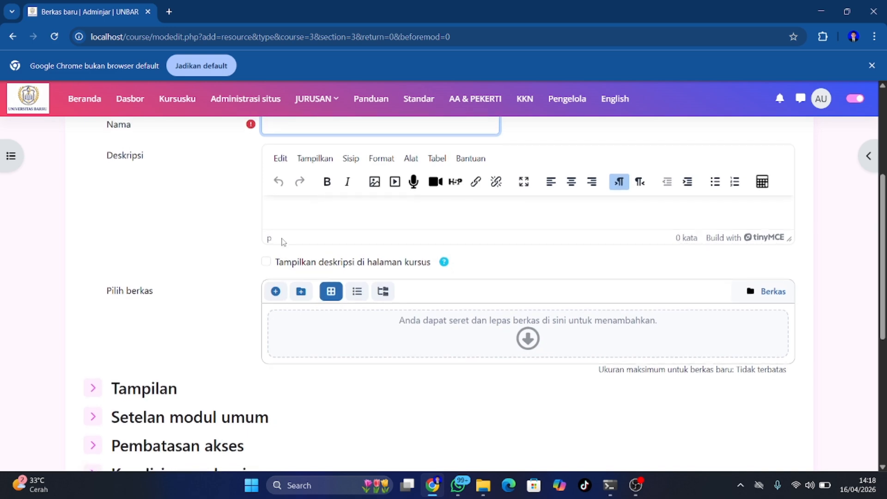
{"action": "scroll", "coordinate": [284, 241], "scroll_direction": "up", "scroll_amount": 2}
{"action": "type", "text": "P"}
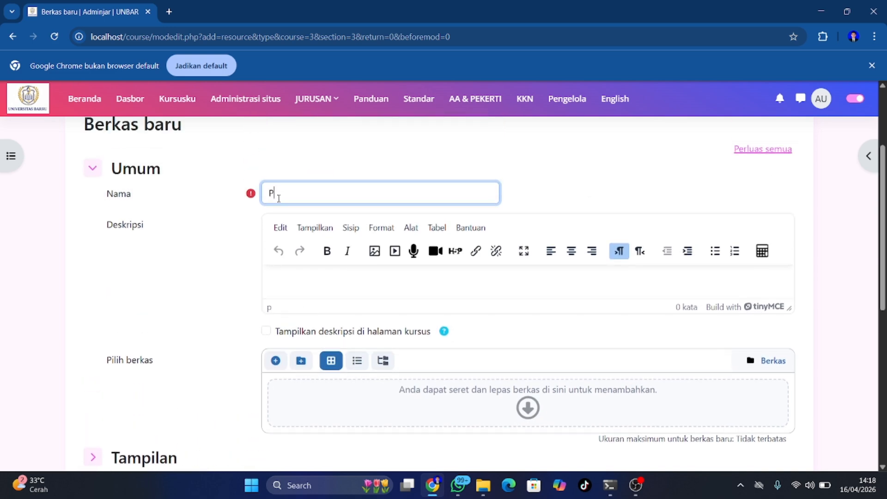
{"action": "type", "text": "ERTEMUAN 3"}
{"action": "scroll", "coordinate": [439, 320], "scroll_direction": "down", "scroll_amount": 1}
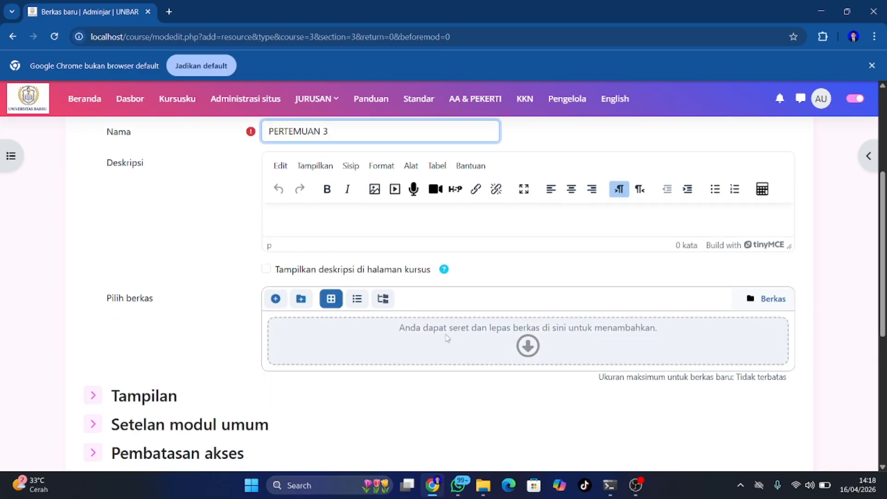
{"action": "left_click", "coordinate": [447, 338]}
Upload the Pert 12 Mail Server PDF to PERTEMUAN 3 and save back to the course
{"action": "left_click", "coordinate": [360, 260]}
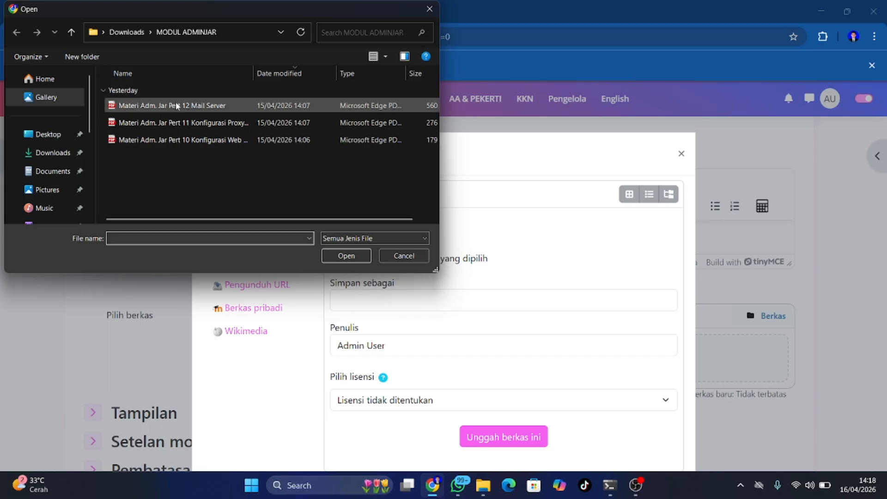
{"action": "left_click", "coordinate": [176, 106]}
{"action": "left_click", "coordinate": [345, 256]}
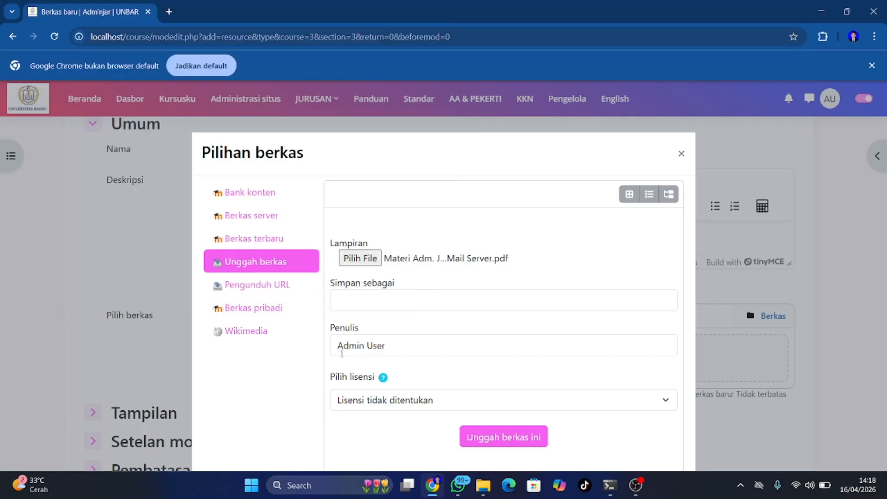
{"action": "left_click", "coordinate": [513, 441]}
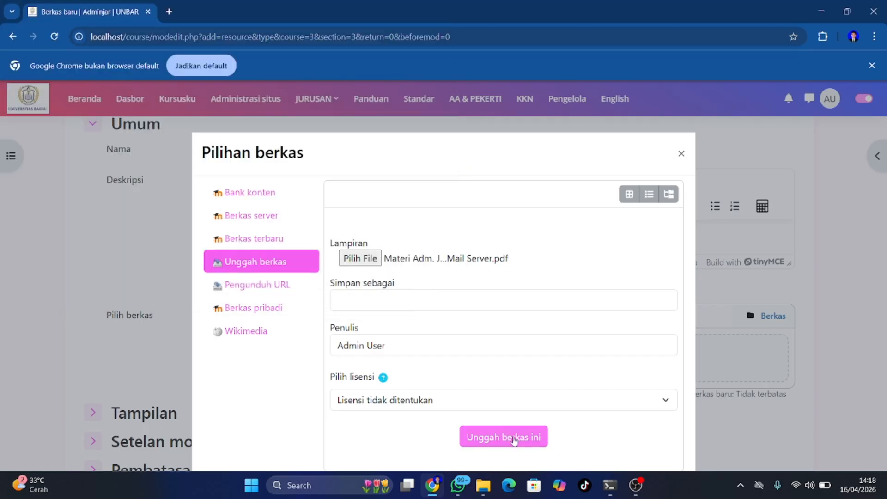
{"action": "scroll", "coordinate": [493, 353], "scroll_direction": "down", "scroll_amount": 6}
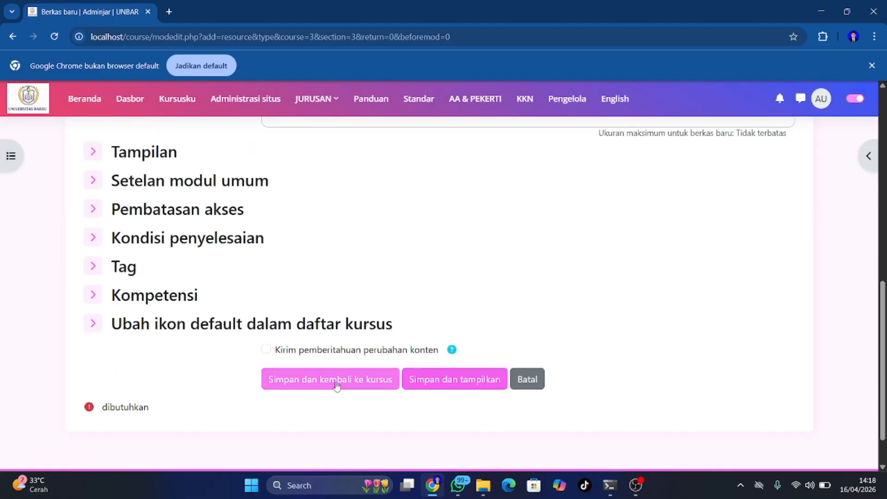
{"action": "left_click", "coordinate": [336, 385]}
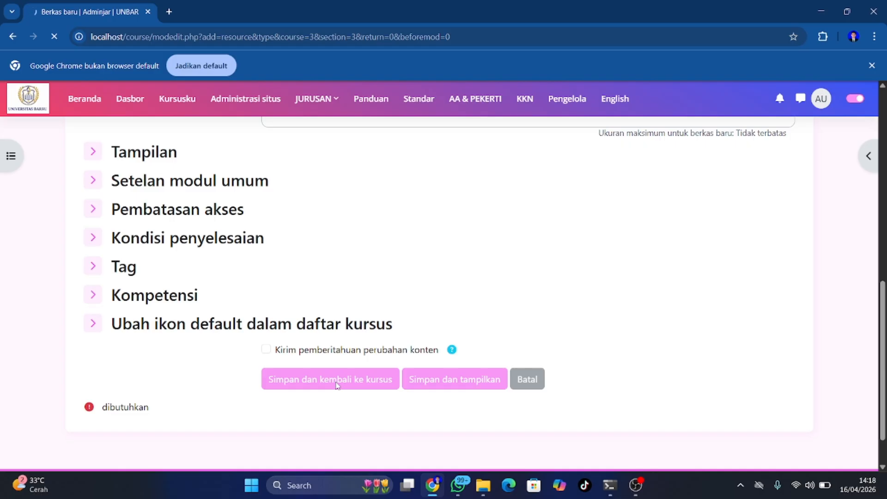
Scroll the course page to confirm PERTEMUAN 3 is listed under Mail Server
{"action": "scroll", "coordinate": [336, 385], "scroll_direction": "down", "scroll_amount": 3}
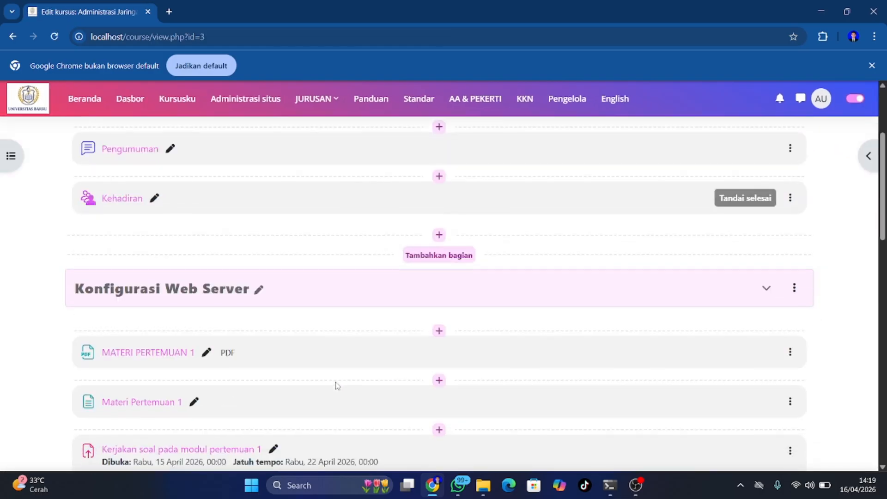
{"action": "scroll", "coordinate": [337, 385], "scroll_direction": "down", "scroll_amount": 8}
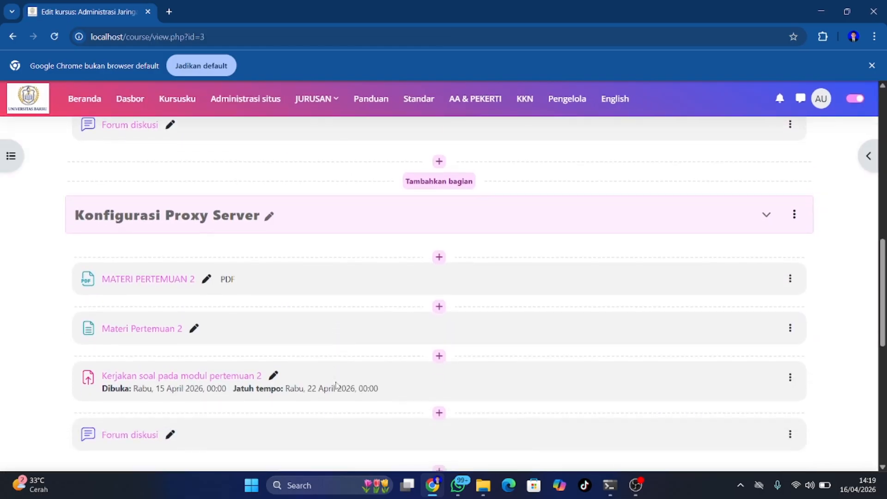
{"action": "scroll", "coordinate": [336, 385], "scroll_direction": "down", "scroll_amount": 5}
{"action": "scroll", "coordinate": [337, 385], "scroll_direction": "up", "scroll_amount": 4}
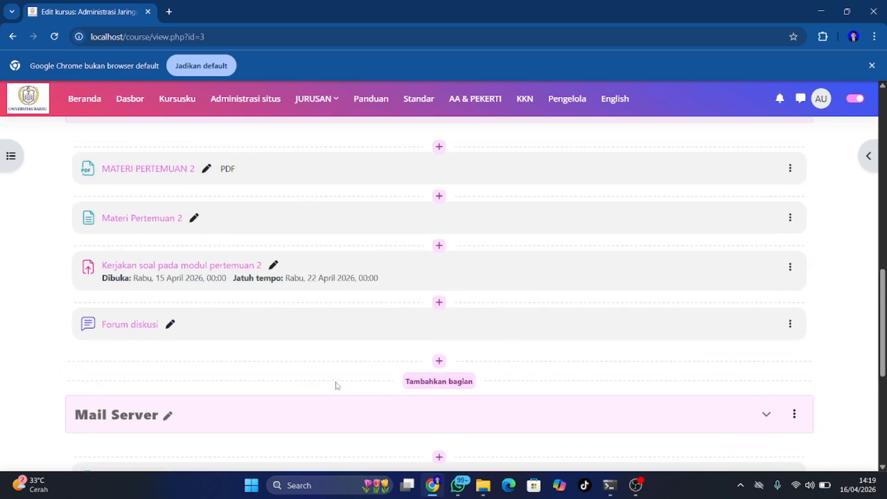
{"action": "scroll", "coordinate": [337, 386], "scroll_direction": "up", "scroll_amount": 1}
{"action": "scroll", "coordinate": [336, 386], "scroll_direction": "down", "scroll_amount": 3}
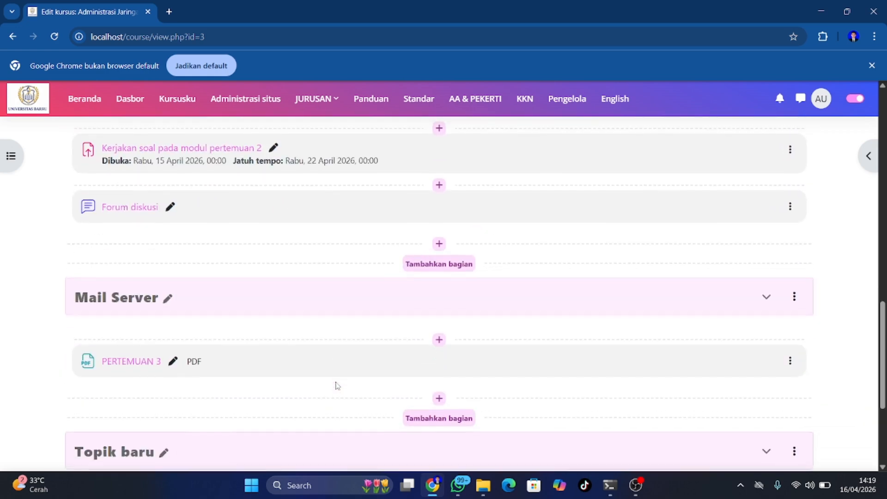
{"action": "scroll", "coordinate": [336, 385], "scroll_direction": "up", "scroll_amount": 3}
{"action": "scroll", "coordinate": [336, 386], "scroll_direction": "down", "scroll_amount": 1}
{"action": "scroll", "coordinate": [336, 386], "scroll_direction": "down", "scroll_amount": 3}
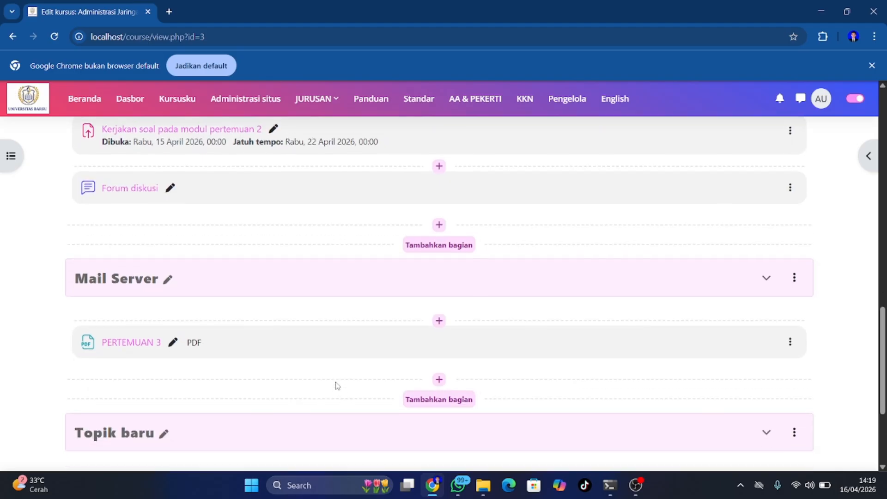
Start a new Halaman page in Mail Server, then go back to the course without saving
{"action": "left_click", "coordinate": [438, 375]}
{"action": "left_click", "coordinate": [459, 398]}
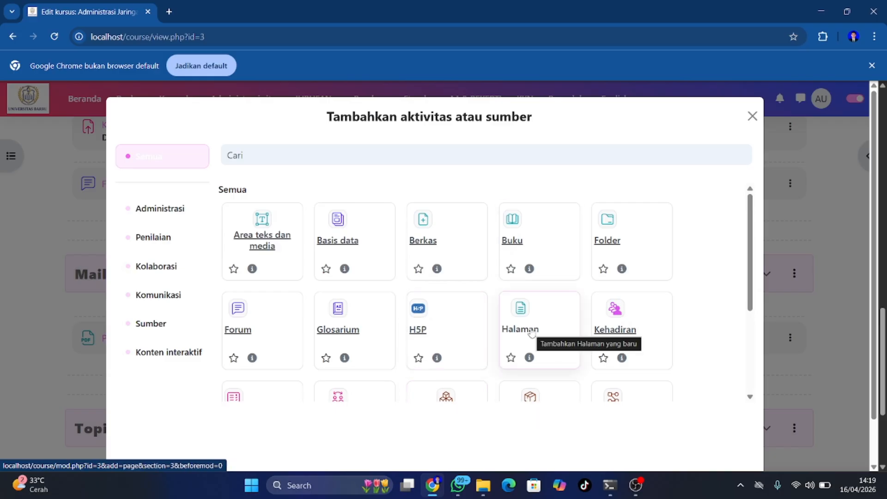
{"action": "left_click", "coordinate": [532, 334]}
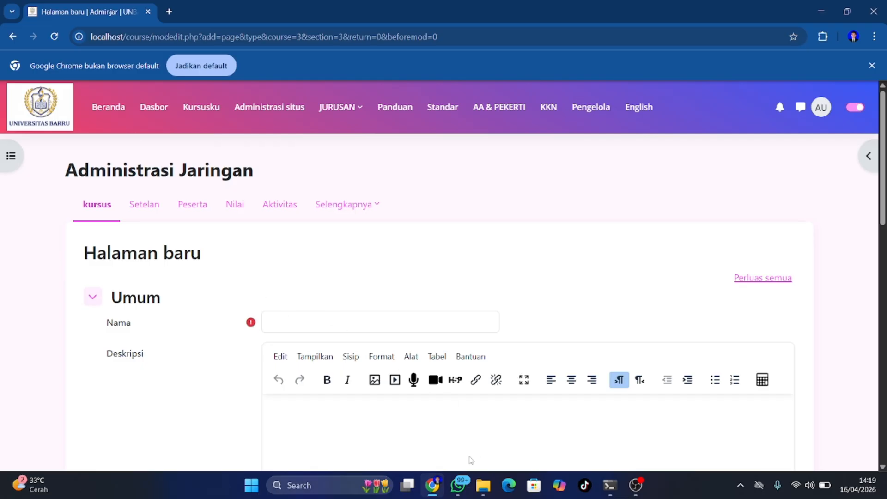
{"action": "left_click", "coordinate": [12, 36]}
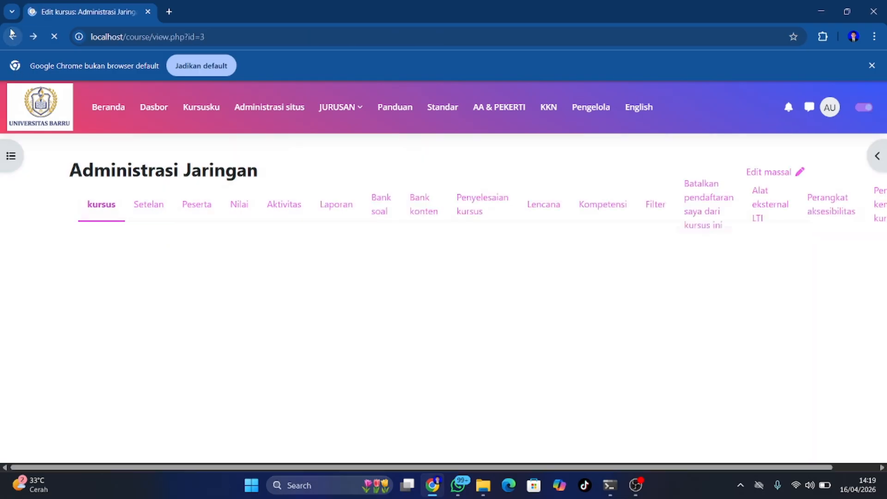
{"action": "scroll", "coordinate": [167, 278], "scroll_direction": "up", "scroll_amount": 4}
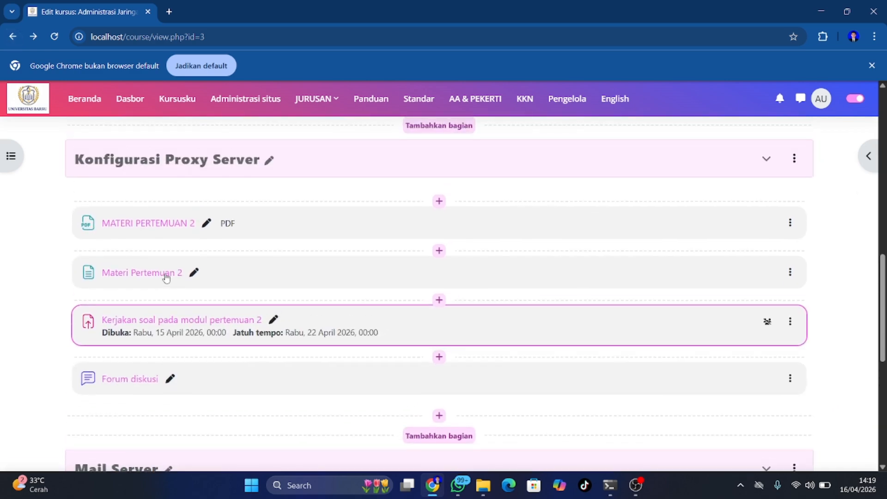
{"action": "scroll", "coordinate": [166, 277], "scroll_direction": "down", "scroll_amount": 3}
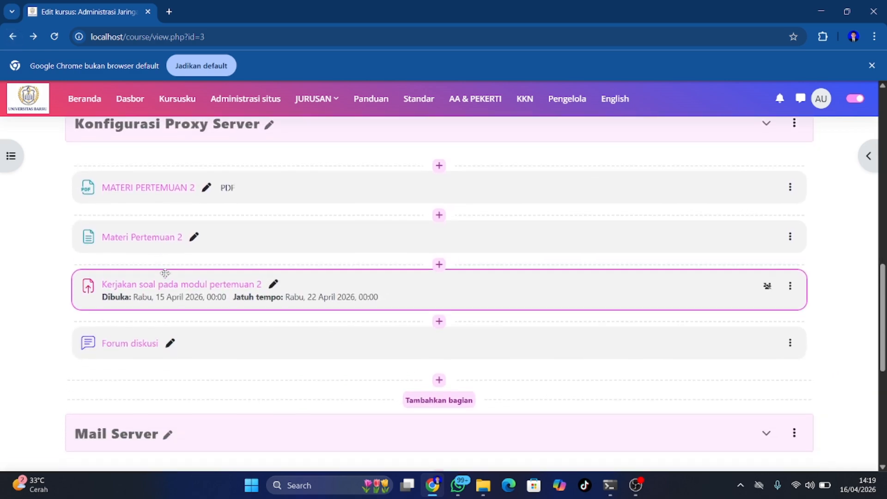
{"action": "scroll", "coordinate": [166, 277], "scroll_direction": "down", "scroll_amount": 2}
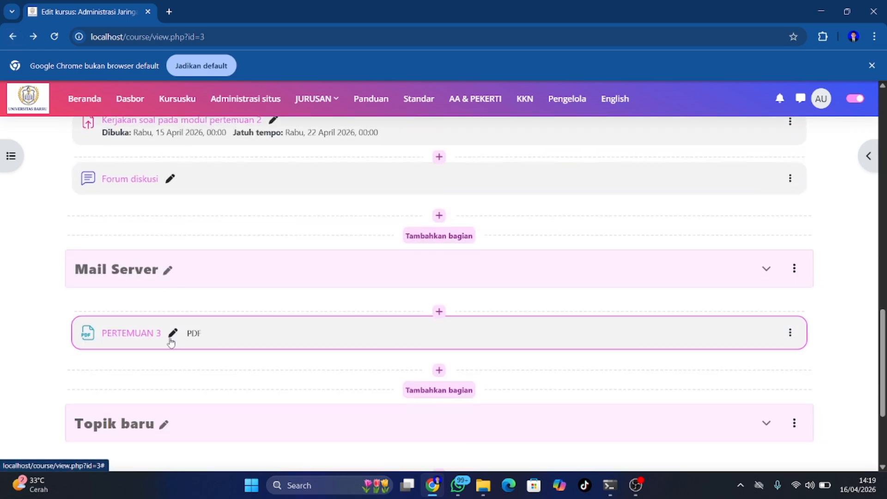
Start a new Halaman page below PERTEMUAN 3 in the Mail Server section
{"action": "left_click", "coordinate": [439, 371]}
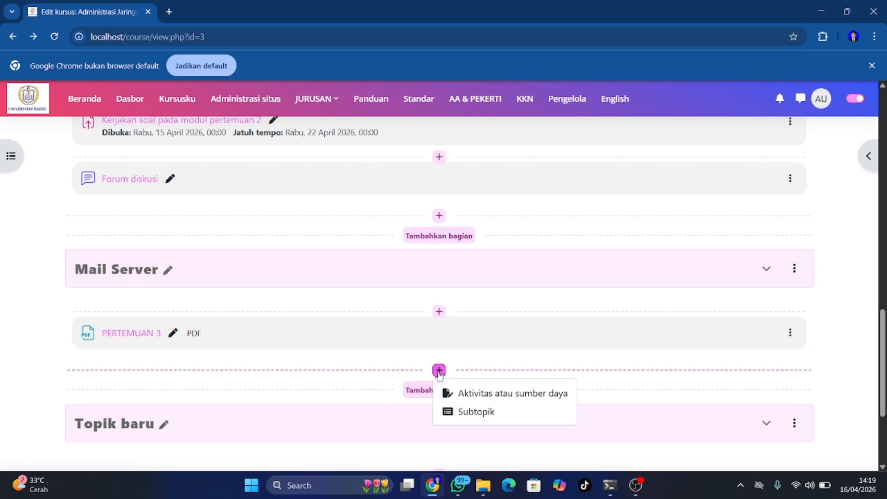
{"action": "left_click", "coordinate": [469, 393]}
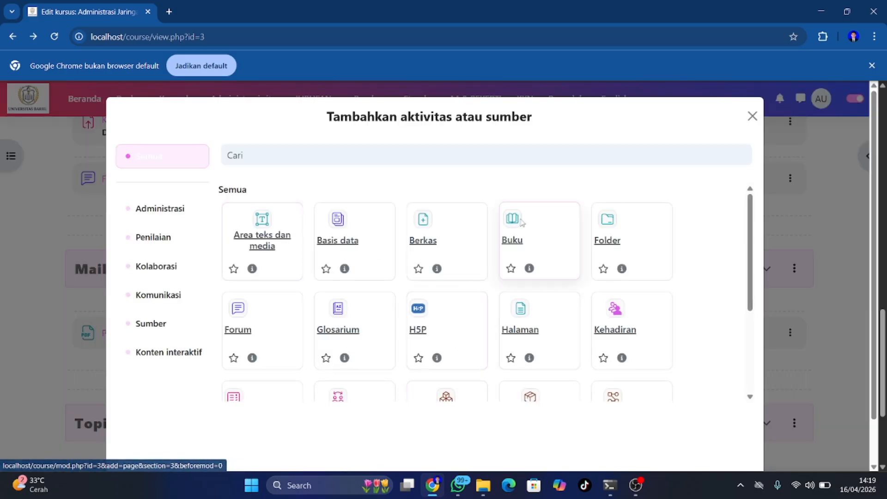
{"action": "left_click", "coordinate": [527, 325]}
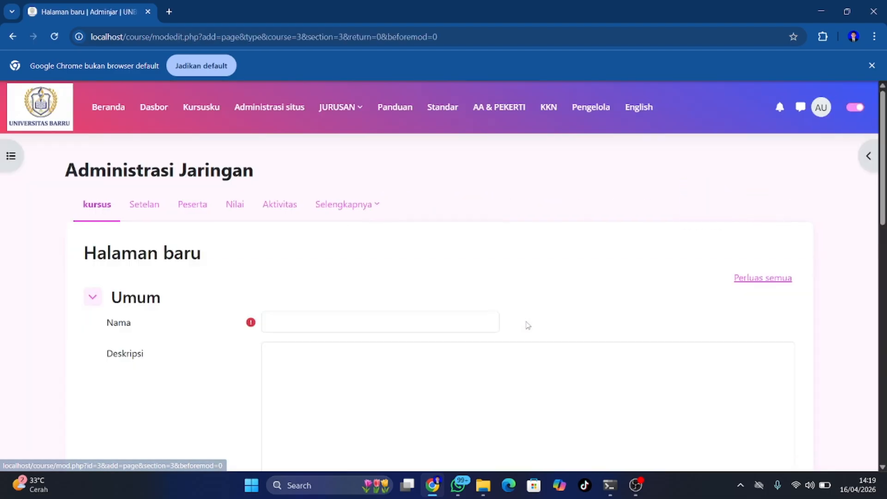
Enter the page name MATERI PERTEMUAN 3, fixing the typos along the way
{"action": "left_click", "coordinate": [292, 320]}
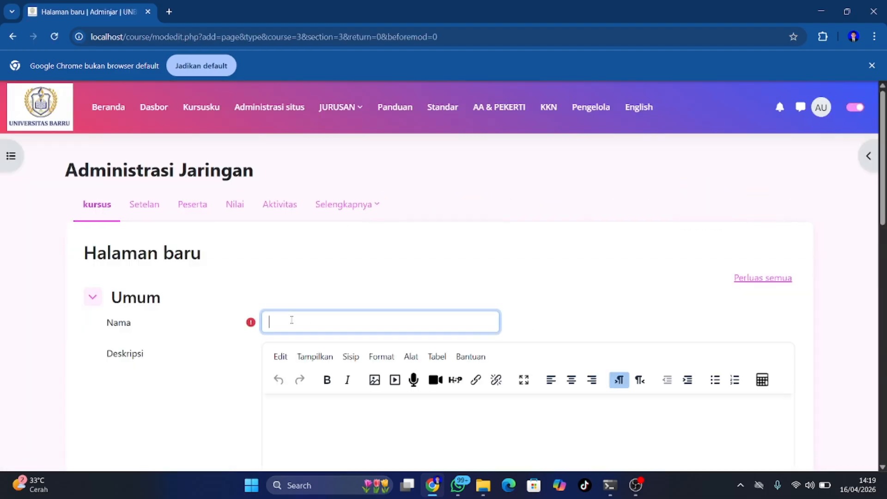
{"action": "type", "text": "mATERI PER"}
{"action": "key", "text": "BackSpace"}
{"action": "key", "text": "BackSpace"}
{"action": "type", "text": "RTMUAN"}
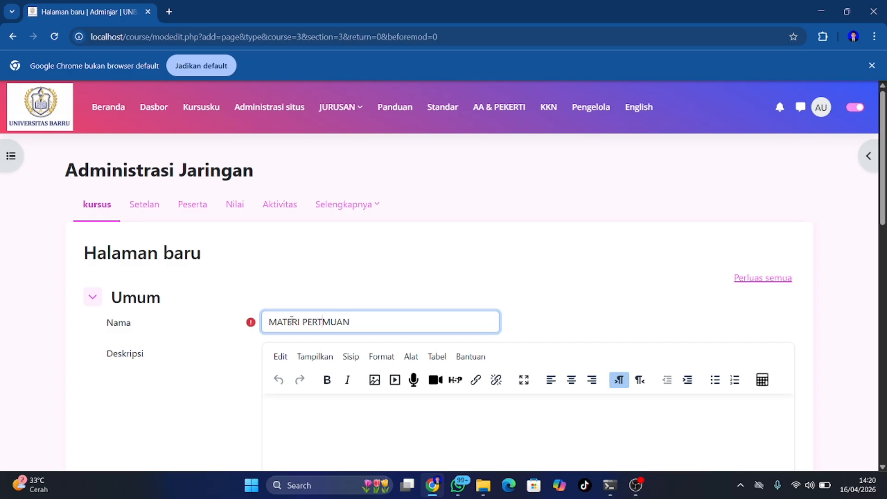
{"action": "type", "text": "E"}
{"action": "key", "text": "Right"}
{"action": "key", "text": "Right"}
{"action": "scroll", "coordinate": [291, 321], "scroll_direction": "down", "scroll_amount": 3}
{"action": "scroll", "coordinate": [309, 340], "scroll_direction": "up", "scroll_amount": 1}
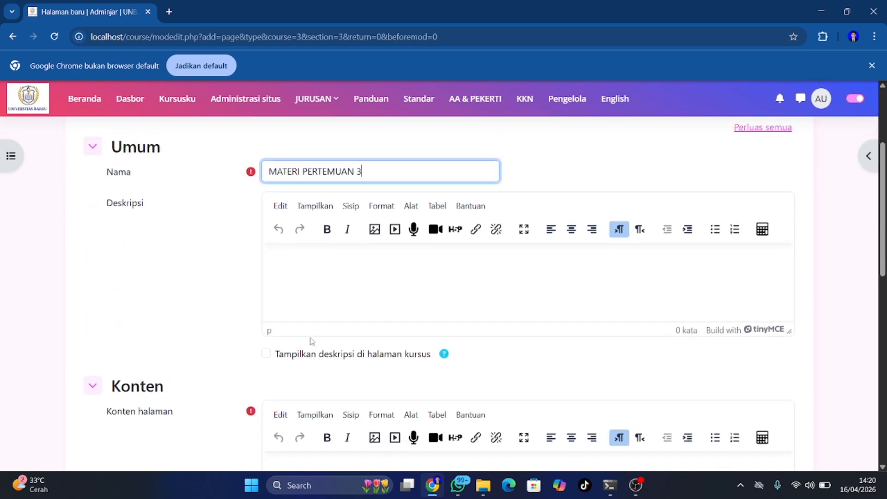
{"action": "scroll", "coordinate": [310, 341], "scroll_direction": "down", "scroll_amount": 3}
{"action": "scroll", "coordinate": [310, 341], "scroll_direction": "down", "scroll_amount": 1}
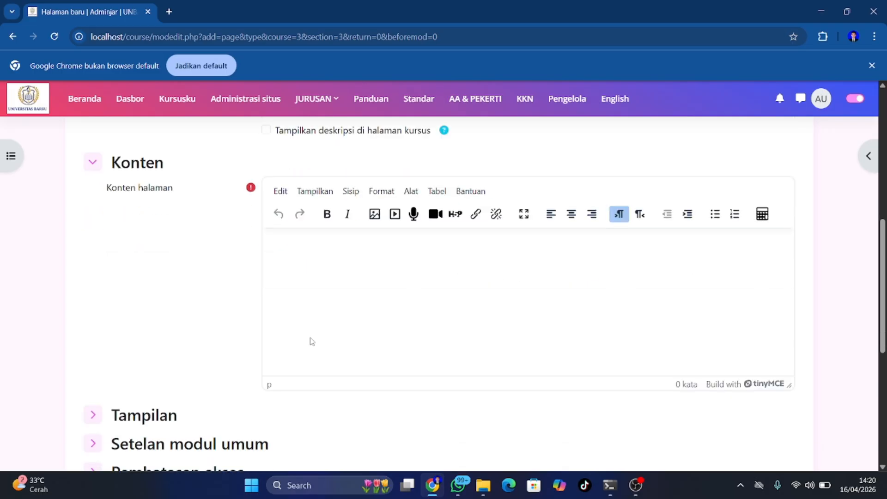
Open 'Kerjakan soal pada modul pertemuan 2' in Word from File Explorer's recent files
{"action": "left_click", "coordinate": [483, 490]}
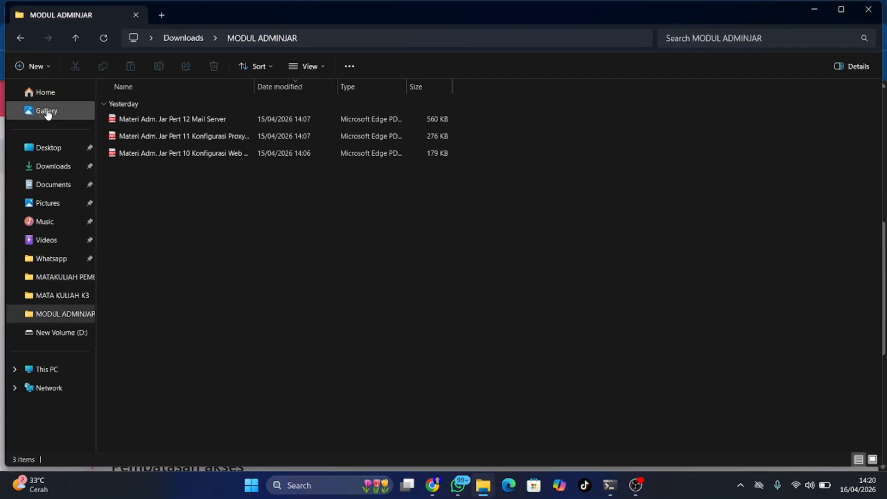
{"action": "left_click", "coordinate": [20, 31]}
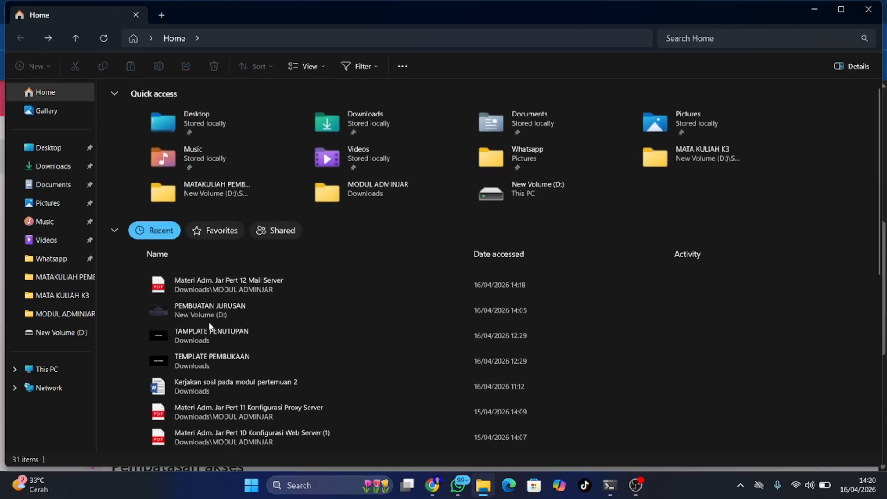
{"action": "left_click", "coordinate": [211, 381]}
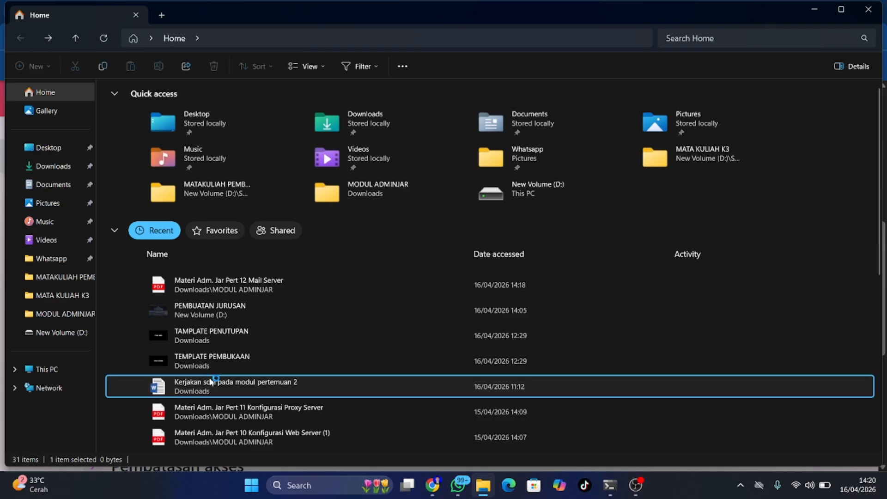
{"action": "double_click", "coordinate": [210, 382]}
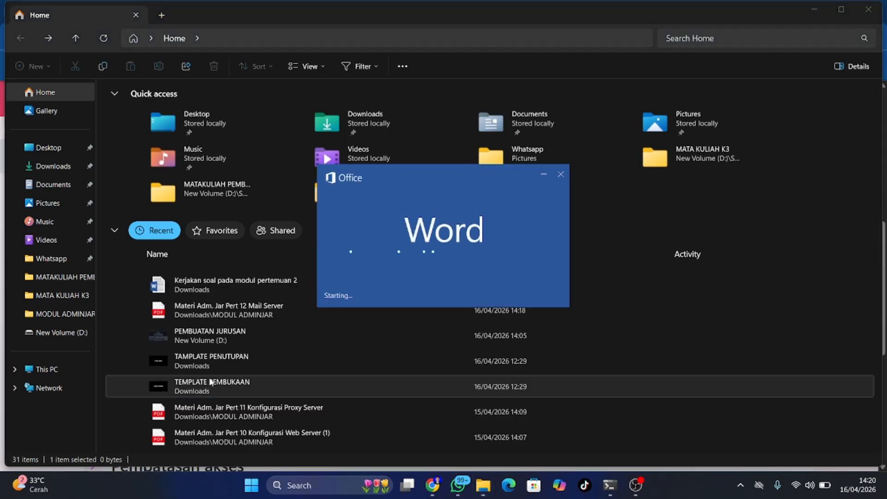
Select all of the assignment document's text in Word, then minimize Word
{"action": "key", "text": "ctrl+a"}
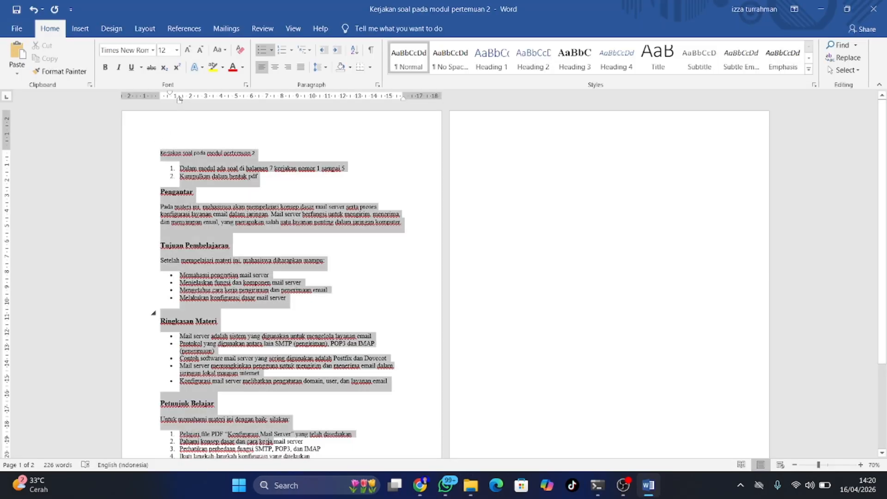
{"action": "scroll", "coordinate": [284, 425], "scroll_direction": "down", "scroll_amount": 3}
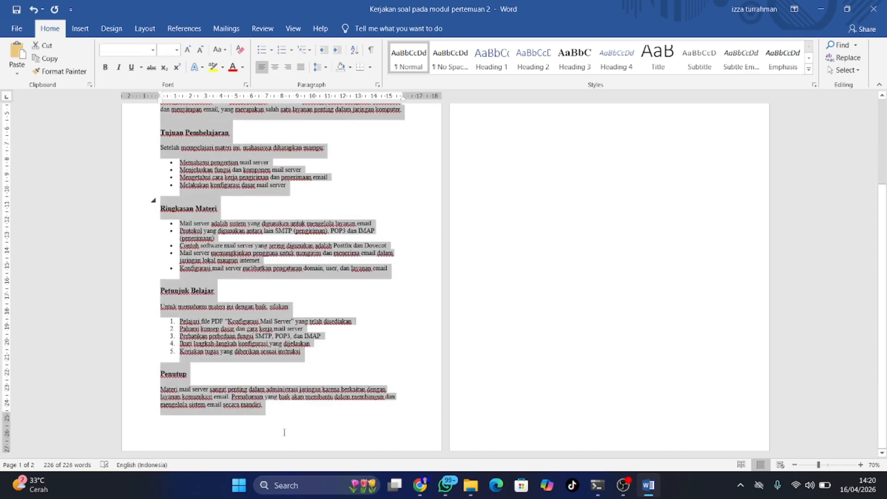
{"action": "left_click", "coordinate": [820, 9]}
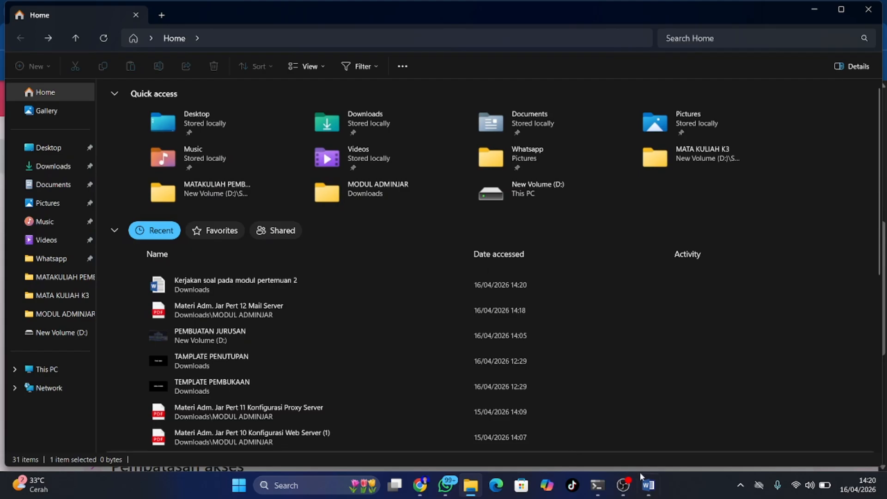
{"action": "mouse_move", "coordinate": [645, 483]}
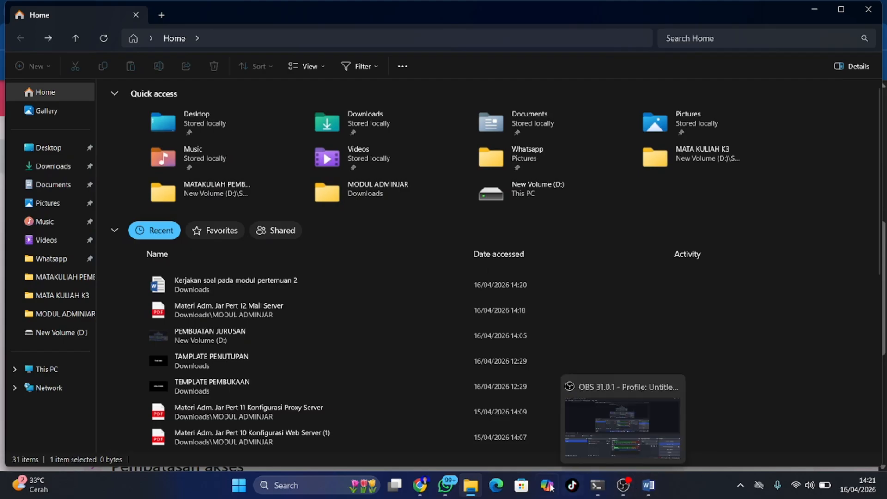
Paste the copied assignment text into the MATERI PERTEMUAN 3 page content
{"action": "left_click", "coordinate": [421, 485]}
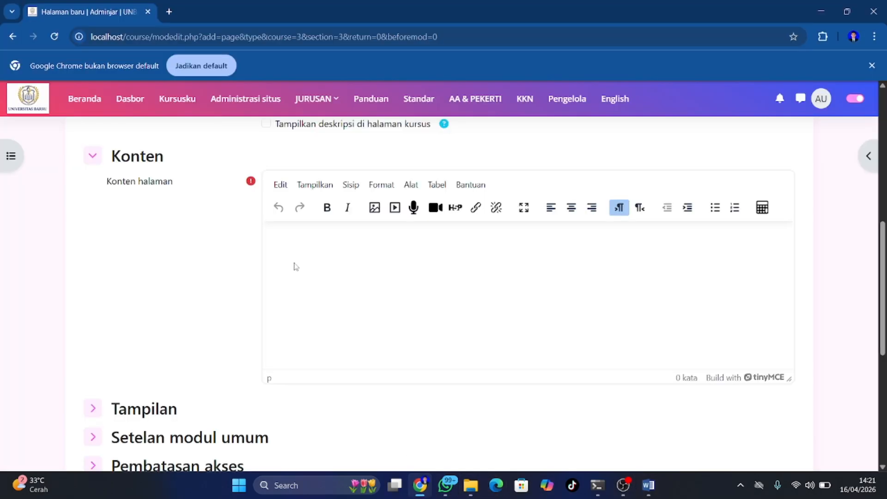
{"action": "left_click", "coordinate": [308, 249]}
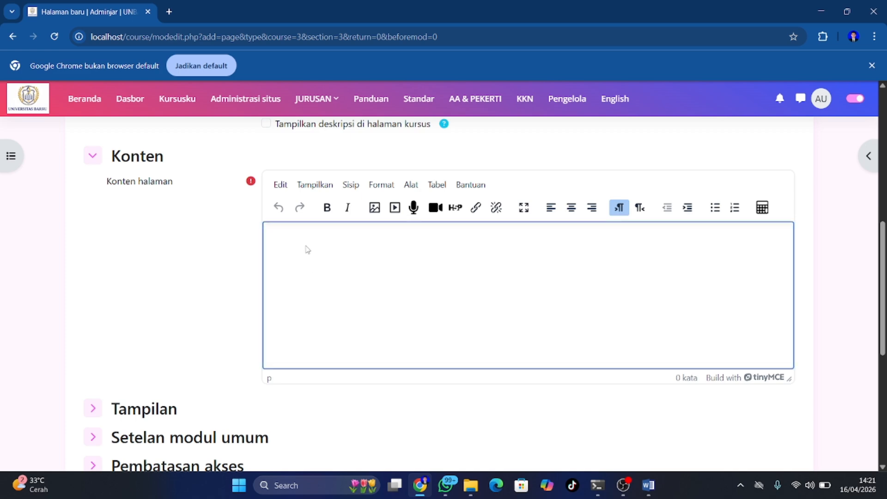
{"action": "key", "text": "ctrl+v"}
{"action": "scroll", "coordinate": [383, 391], "scroll_direction": "up", "scroll_amount": 15}
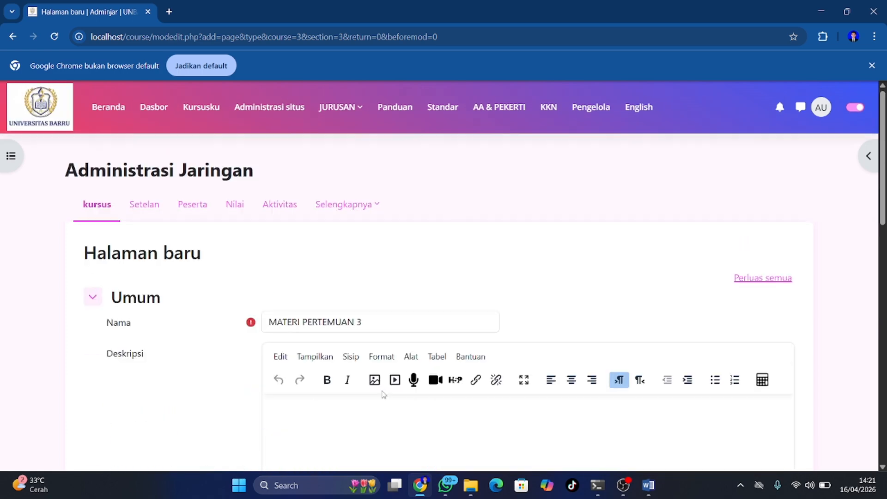
{"action": "scroll", "coordinate": [382, 392], "scroll_direction": "down", "scroll_amount": 6}
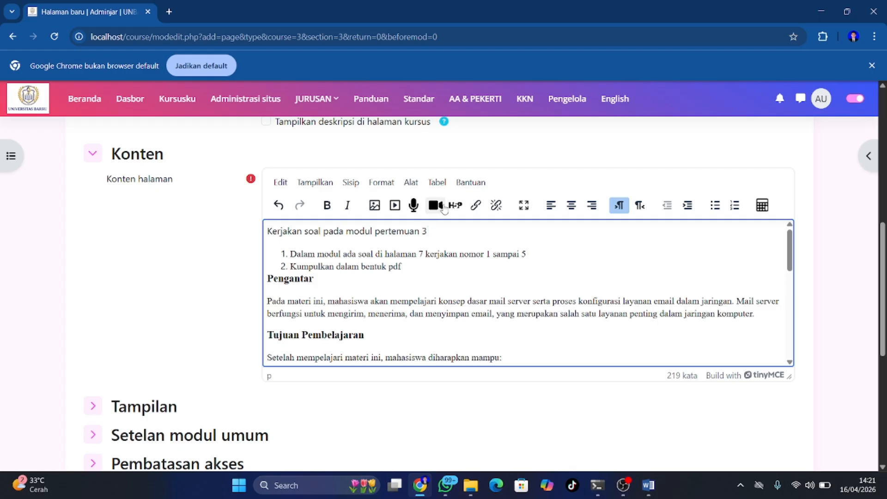
Make the first line 'Kerjakan soal pada modul pertemuan 3' bold
{"action": "left_click_drag", "start_coordinate": [429, 229], "coordinate": [266, 231]}
{"action": "left_click", "coordinate": [280, 258]}
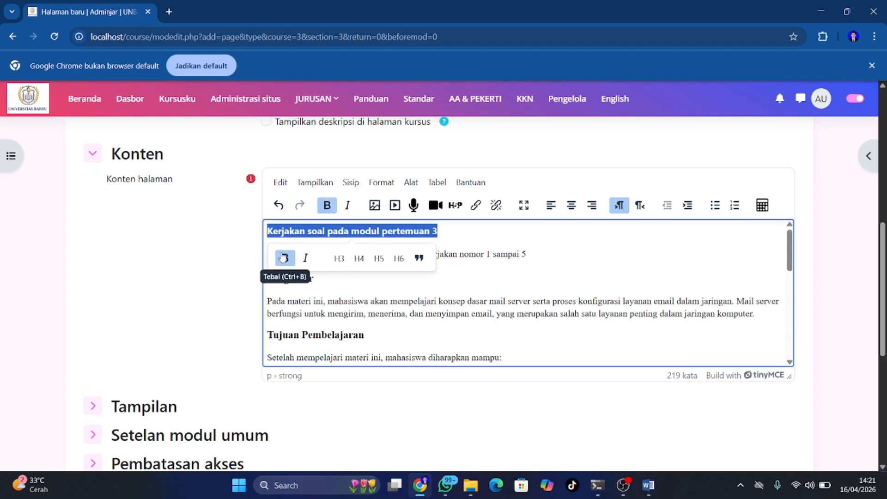
{"action": "left_click", "coordinate": [501, 252]}
Save the MATERI PERTEMUAN 3 page and return to the course
{"action": "scroll", "coordinate": [506, 259], "scroll_direction": "down", "scroll_amount": 10}
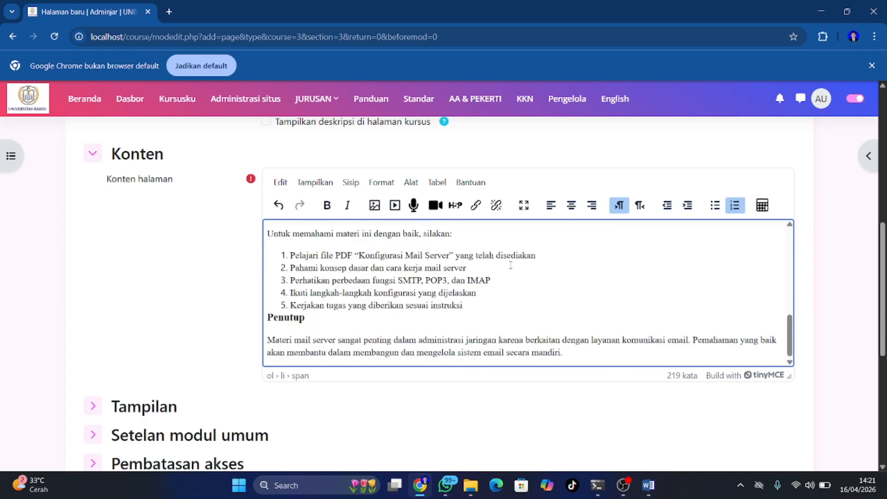
{"action": "scroll", "coordinate": [511, 265], "scroll_direction": "down", "scroll_amount": 1}
{"action": "scroll", "coordinate": [509, 258], "scroll_direction": "up", "scroll_amount": 3}
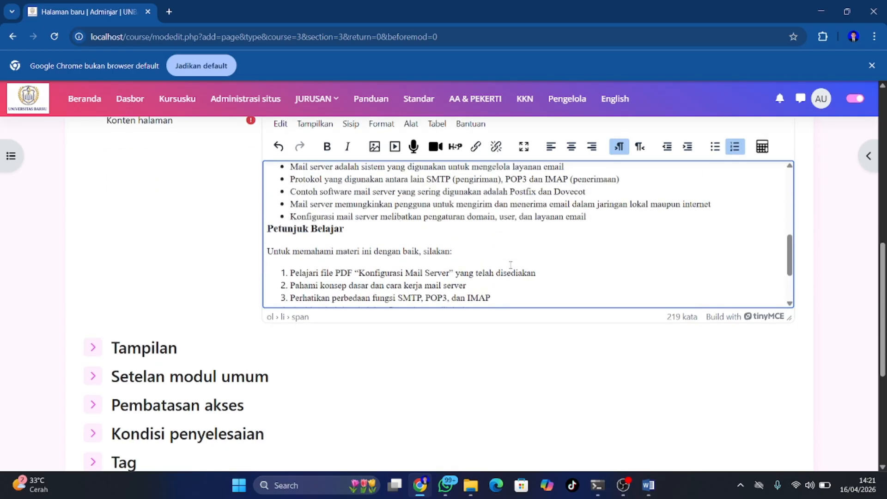
{"action": "scroll", "coordinate": [508, 229], "scroll_direction": "up", "scroll_amount": 8}
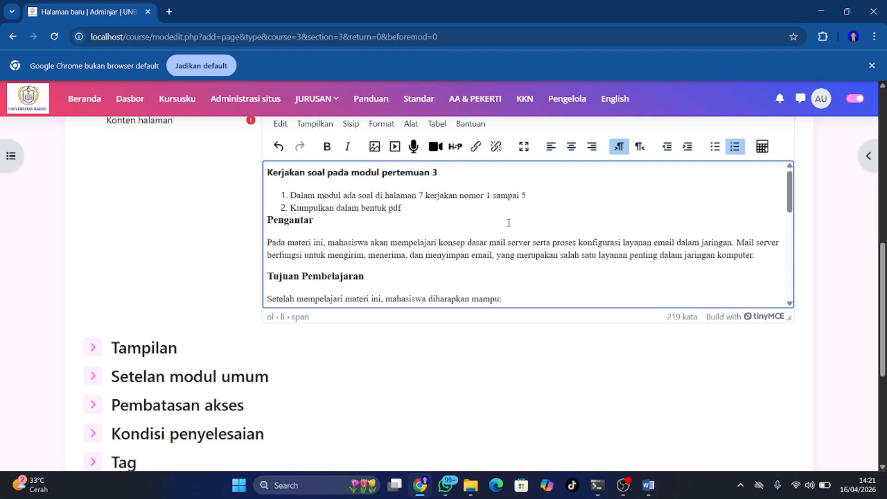
{"action": "scroll", "coordinate": [573, 139], "scroll_direction": "up", "scroll_amount": 3}
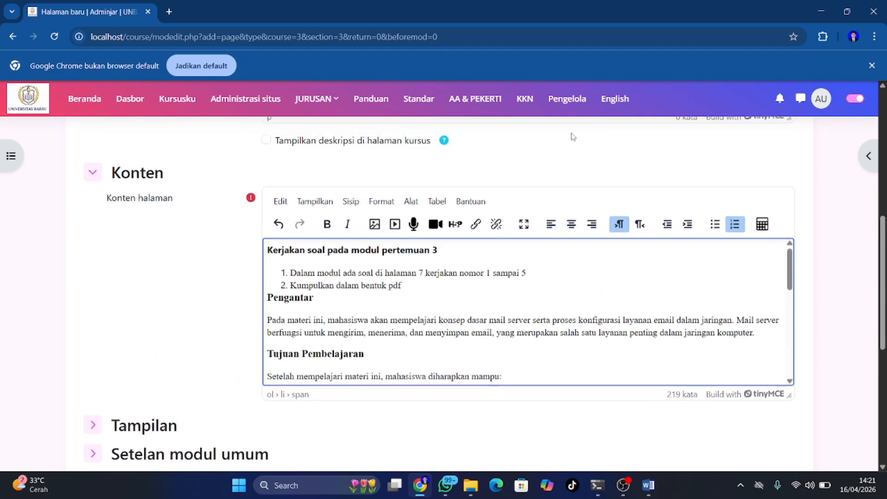
{"action": "scroll", "coordinate": [573, 136], "scroll_direction": "up", "scroll_amount": 4}
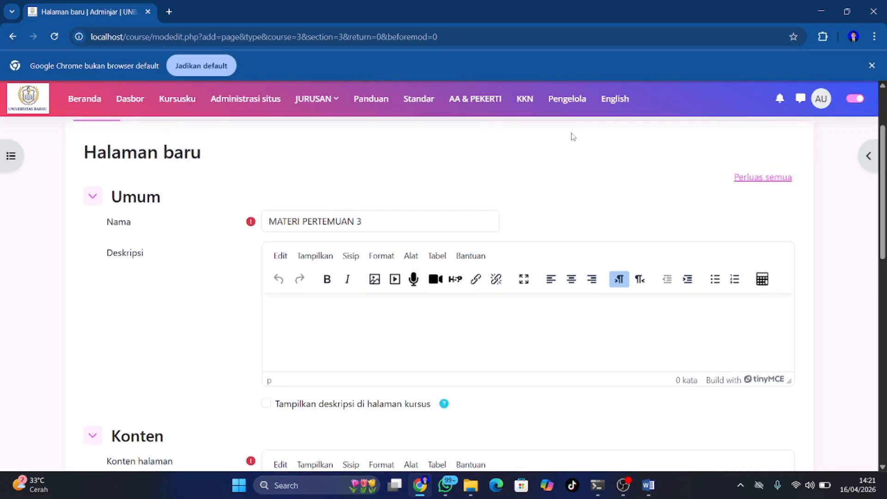
{"action": "scroll", "coordinate": [573, 137], "scroll_direction": "down", "scroll_amount": 3}
{"action": "scroll", "coordinate": [571, 137], "scroll_direction": "up", "scroll_amount": 2}
{"action": "scroll", "coordinate": [573, 136], "scroll_direction": "down", "scroll_amount": 1}
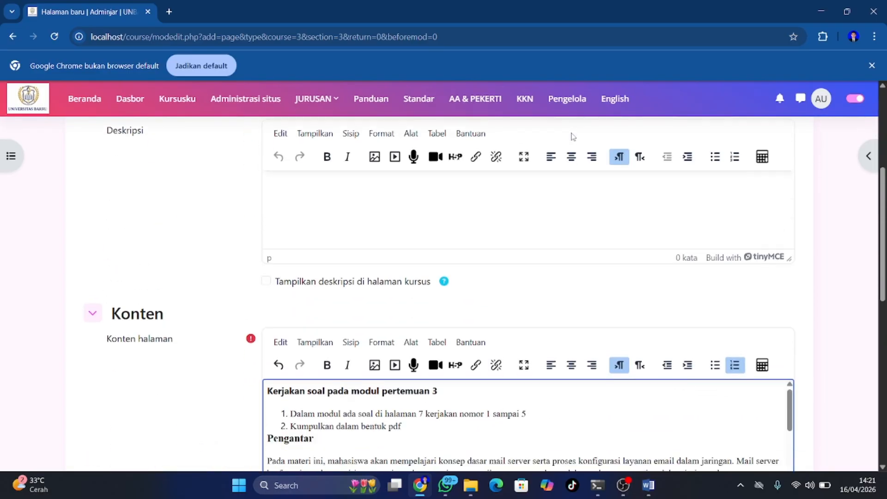
{"action": "scroll", "coordinate": [573, 137], "scroll_direction": "up", "scroll_amount": 2}
{"action": "scroll", "coordinate": [573, 137], "scroll_direction": "down", "scroll_amount": 10}
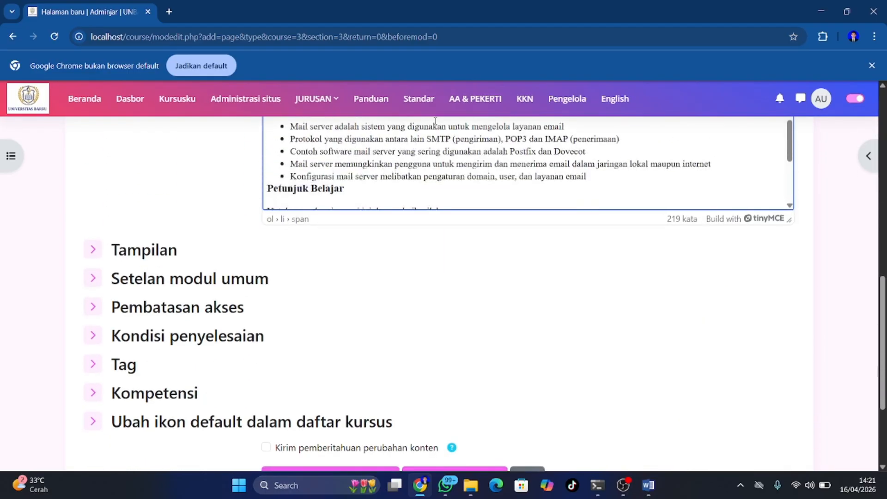
{"action": "scroll", "coordinate": [373, 234], "scroll_direction": "down", "scroll_amount": 3}
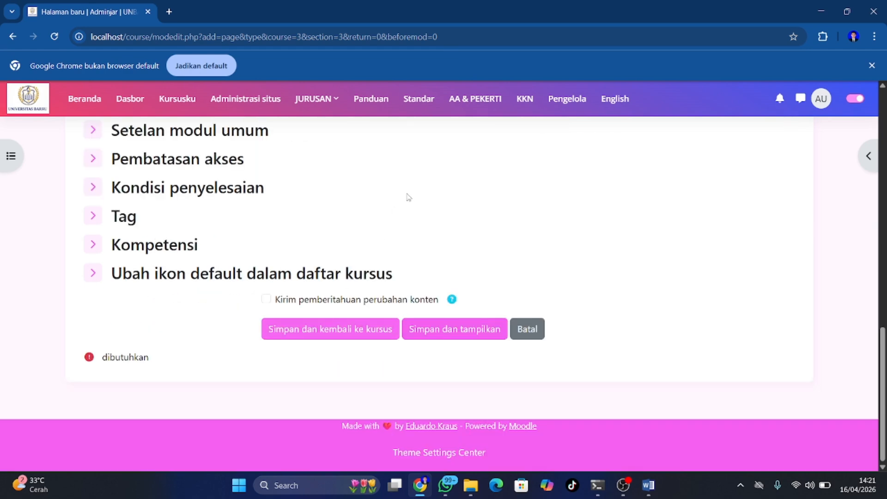
{"action": "scroll", "coordinate": [407, 195], "scroll_direction": "up", "scroll_amount": 5}
{"action": "scroll", "coordinate": [411, 194], "scroll_direction": "up", "scroll_amount": 1}
{"action": "scroll", "coordinate": [429, 230], "scroll_direction": "down", "scroll_amount": 4}
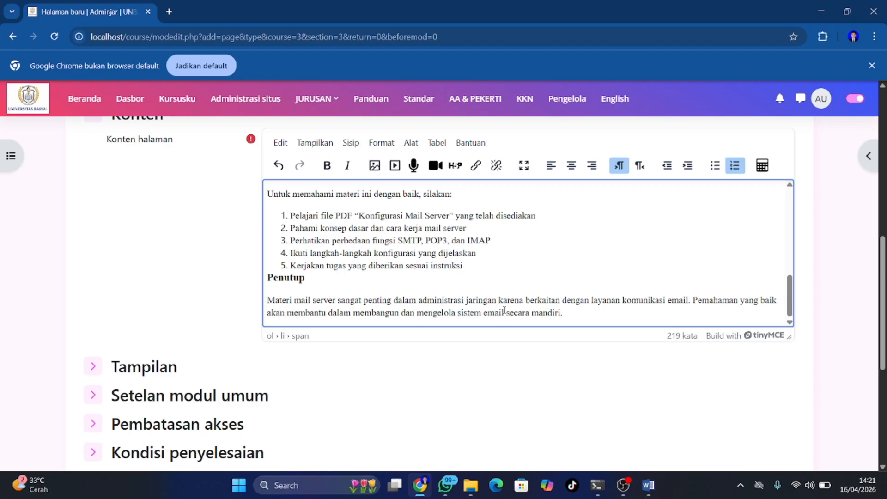
{"action": "scroll", "coordinate": [504, 314], "scroll_direction": "down", "scroll_amount": 5}
{"action": "left_click", "coordinate": [387, 343]}
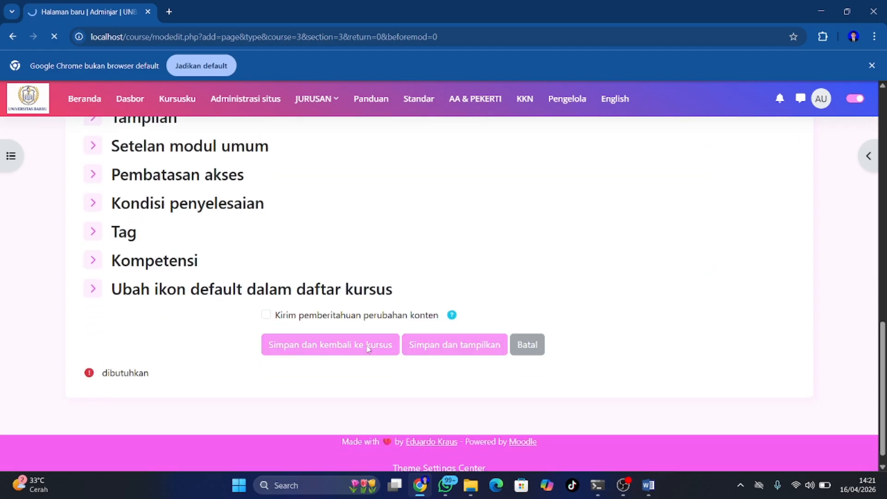
Open the activity chooser below MATERI PERTEMUAN 3 in the Mail Server section
{"action": "scroll", "coordinate": [368, 348], "scroll_direction": "down", "scroll_amount": 6}
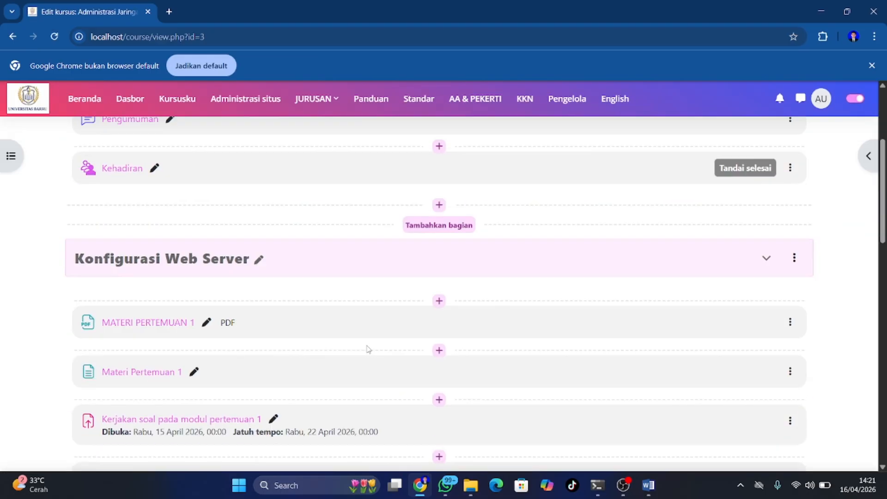
{"action": "scroll", "coordinate": [368, 349], "scroll_direction": "down", "scroll_amount": 12}
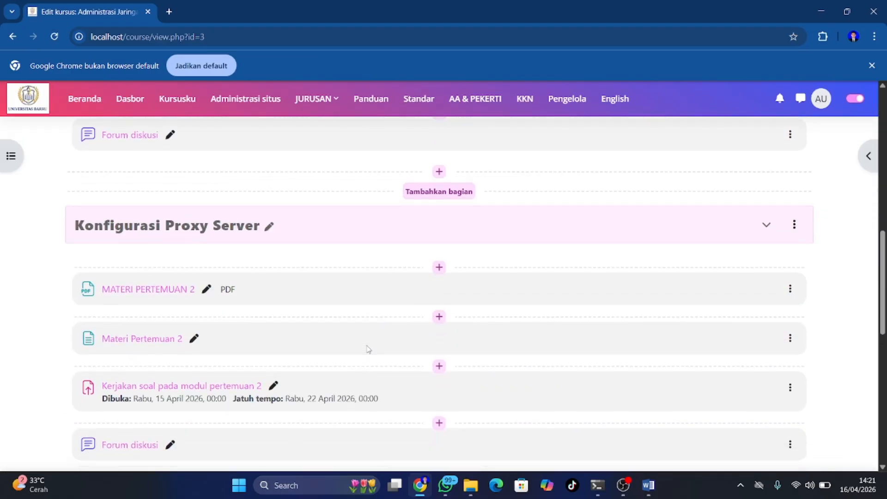
{"action": "scroll", "coordinate": [368, 349], "scroll_direction": "up", "scroll_amount": 3}
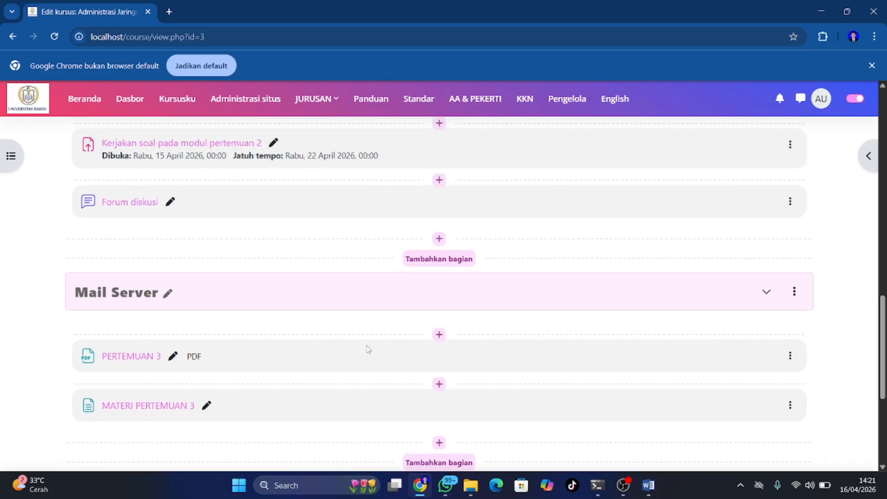
{"action": "scroll", "coordinate": [368, 348], "scroll_direction": "down", "scroll_amount": 1}
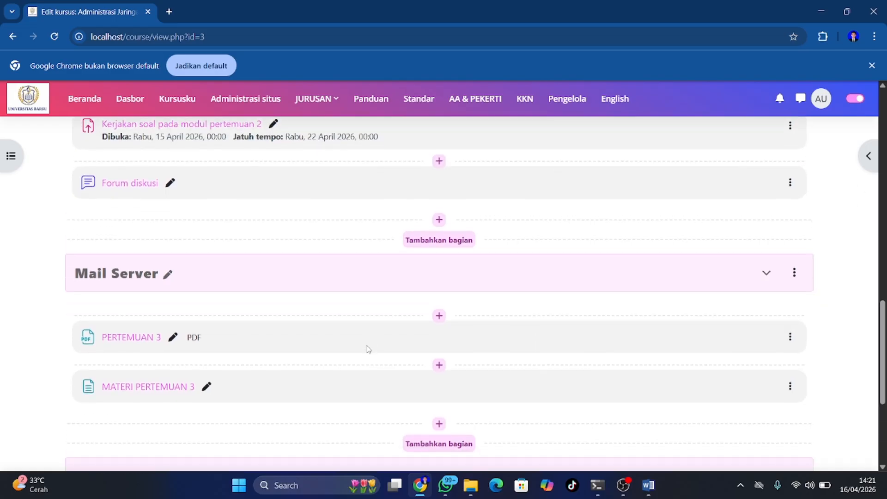
{"action": "scroll", "coordinate": [368, 348], "scroll_direction": "up", "scroll_amount": 1}
{"action": "scroll", "coordinate": [368, 349], "scroll_direction": "down", "scroll_amount": 2}
{"action": "scroll", "coordinate": [368, 348], "scroll_direction": "up", "scroll_amount": 4}
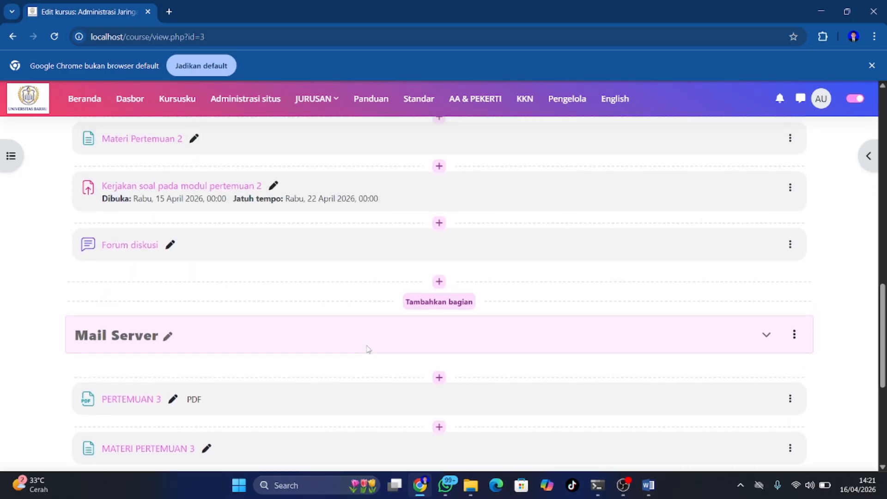
{"action": "scroll", "coordinate": [368, 349], "scroll_direction": "down", "scroll_amount": 3}
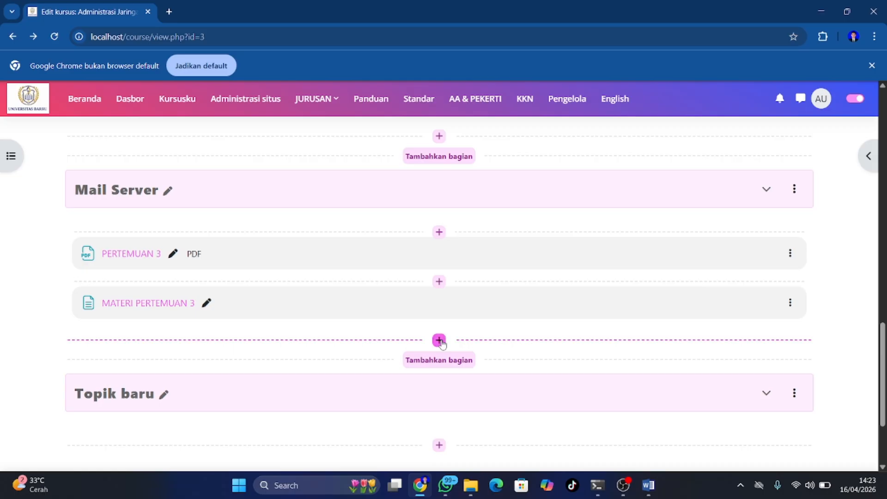
{"action": "left_click", "coordinate": [438, 341]}
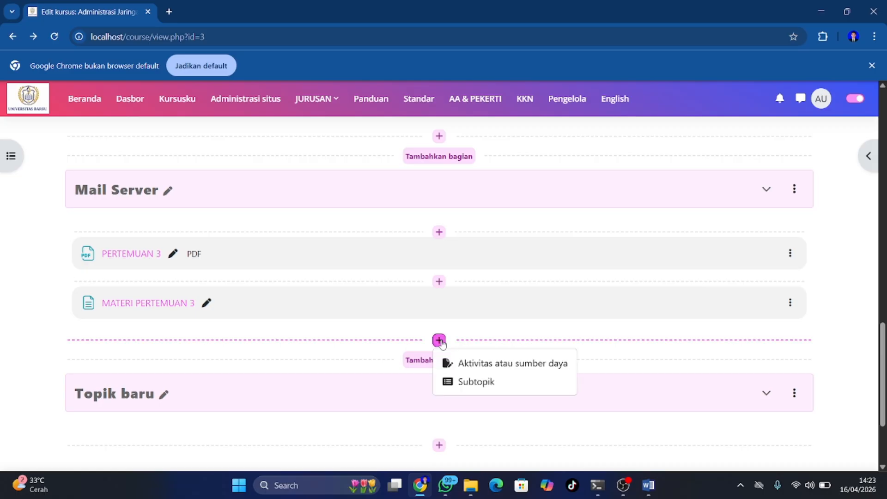
{"action": "left_click", "coordinate": [468, 364]}
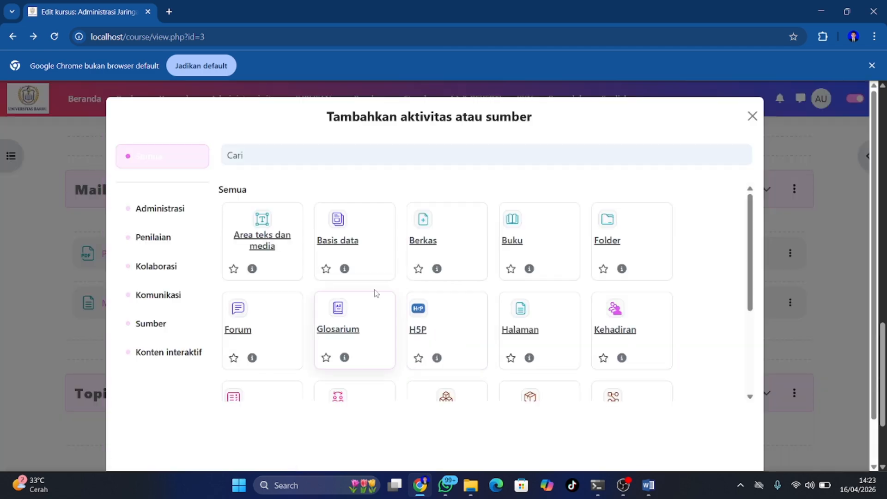
Pick Penugasan in the activity chooser to open a blank assignment form
{"action": "scroll", "coordinate": [376, 293], "scroll_direction": "down", "scroll_amount": 1}
{"action": "scroll", "coordinate": [462, 291], "scroll_direction": "down", "scroll_amount": 2}
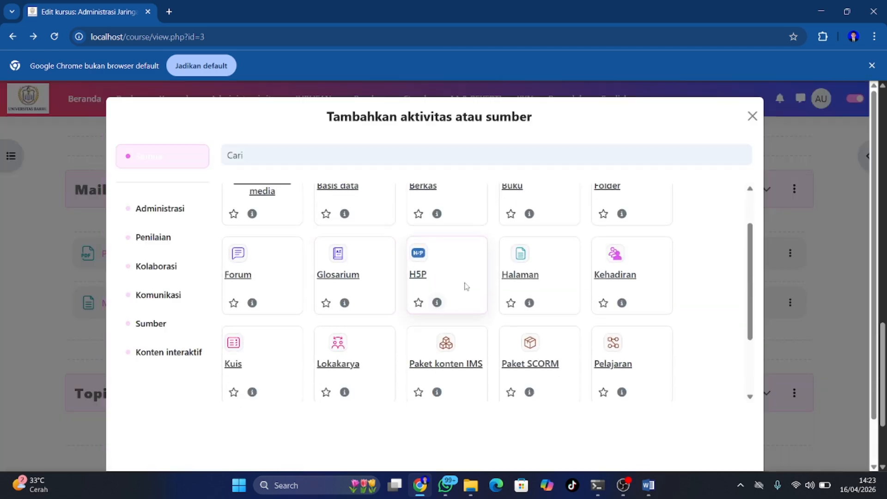
{"action": "scroll", "coordinate": [457, 258], "scroll_direction": "up", "scroll_amount": 3}
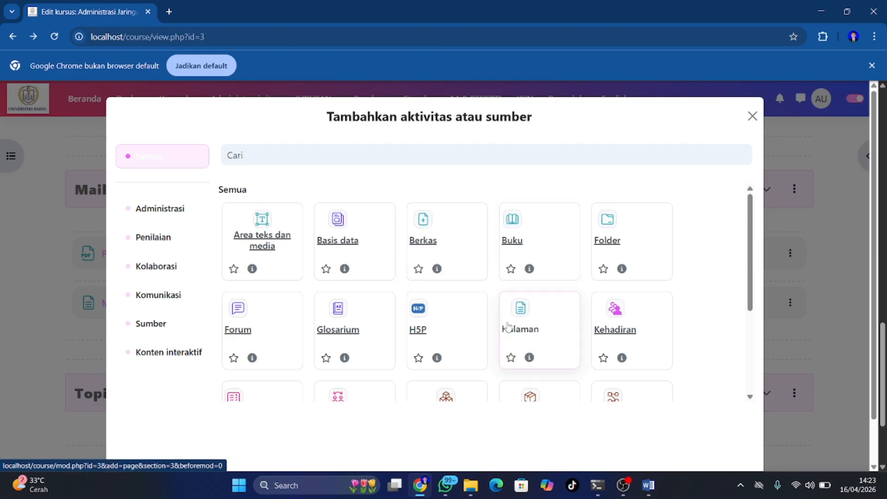
{"action": "scroll", "coordinate": [415, 308], "scroll_direction": "down", "scroll_amount": 3}
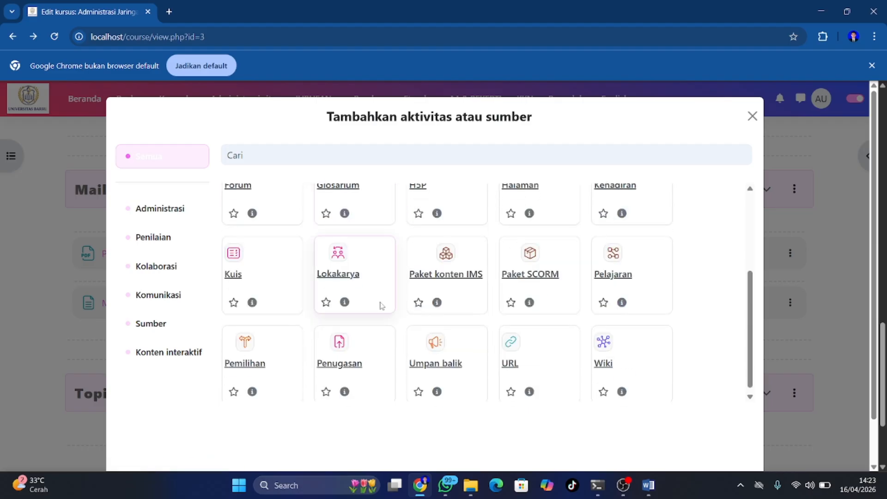
{"action": "left_click", "coordinate": [345, 348]}
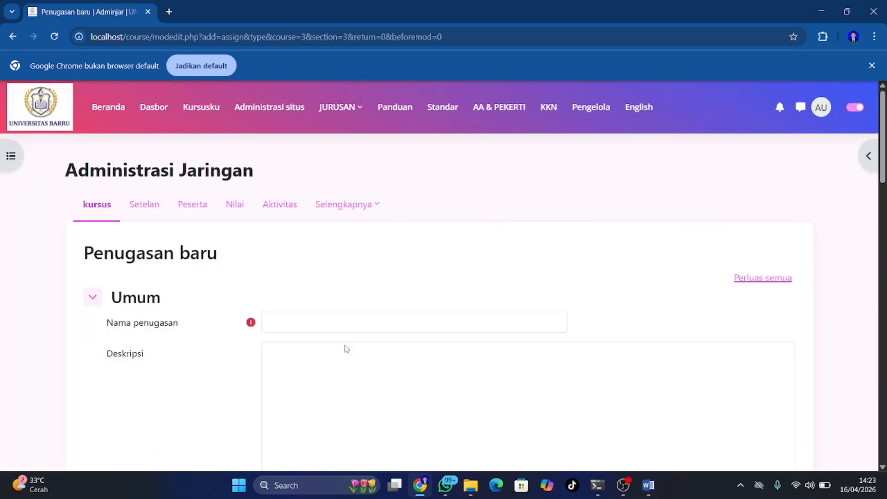
Enter 'Kerjakan soal pada modul pertemuan 3' as the assignment name
{"action": "left_click", "coordinate": [302, 322]}
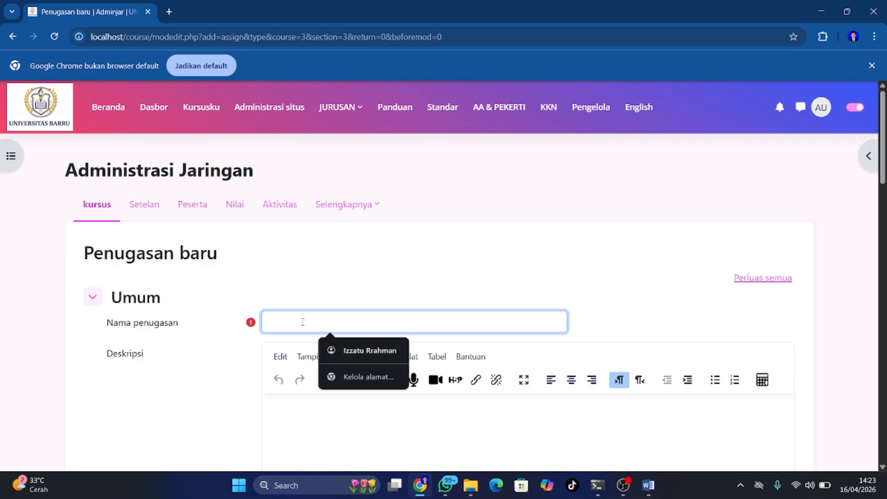
{"action": "type", "text": "A"}
{"action": "key", "text": "BackSpace"}
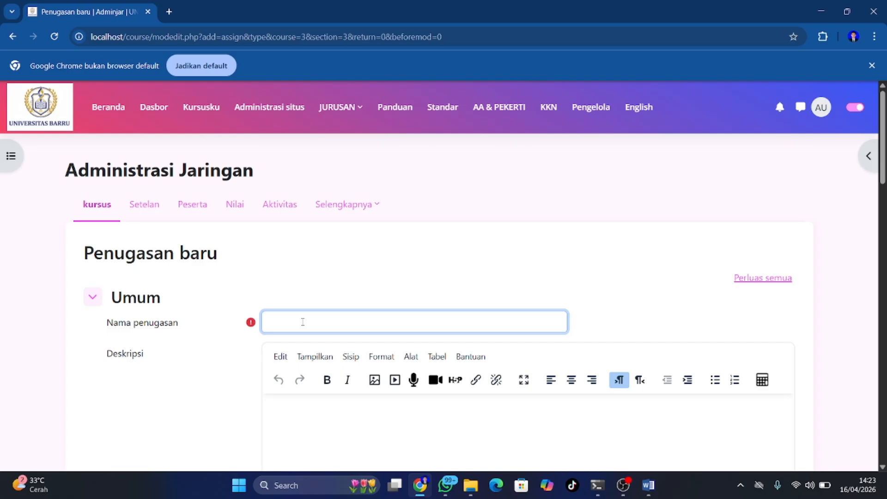
{"action": "type", "text": "Kerjakan soal pada "}
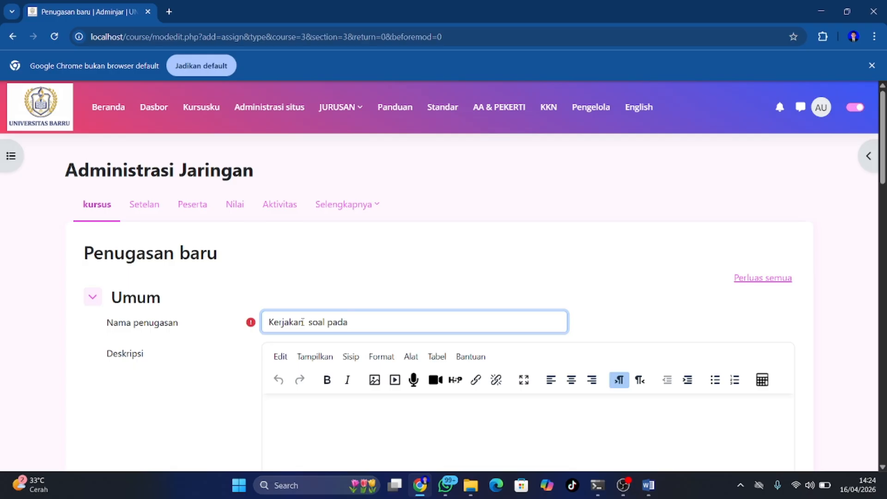
{"action": "type", "text": "modul pertemuan 3"}
Start a numbered instruction list: 'Dalam modul ada soal di halaman 7 kerjakan nomor 1 sampai 5'
{"action": "scroll", "coordinate": [302, 323], "scroll_direction": "down", "scroll_amount": 4}
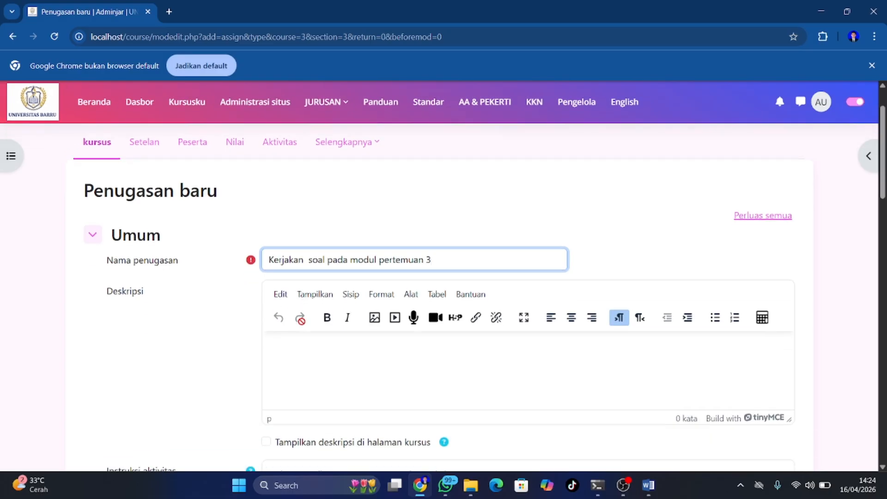
{"action": "scroll", "coordinate": [302, 324], "scroll_direction": "down", "scroll_amount": 1}
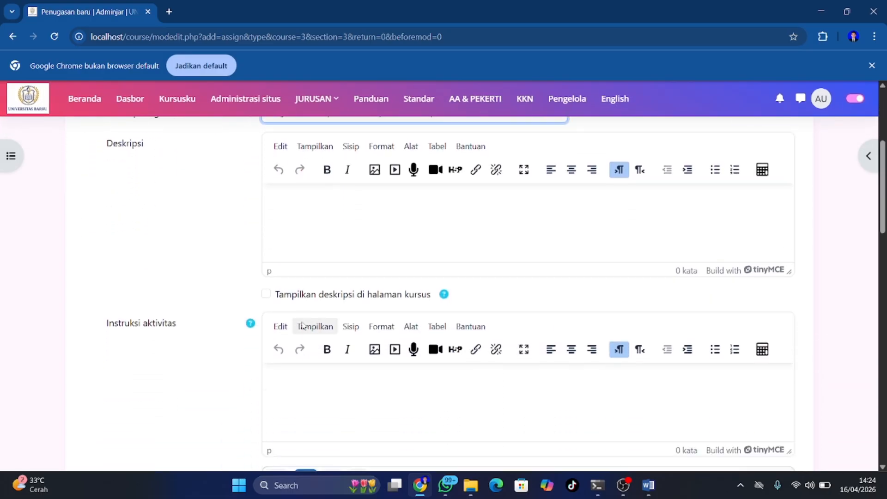
{"action": "scroll", "coordinate": [164, 360], "scroll_direction": "down", "scroll_amount": 1}
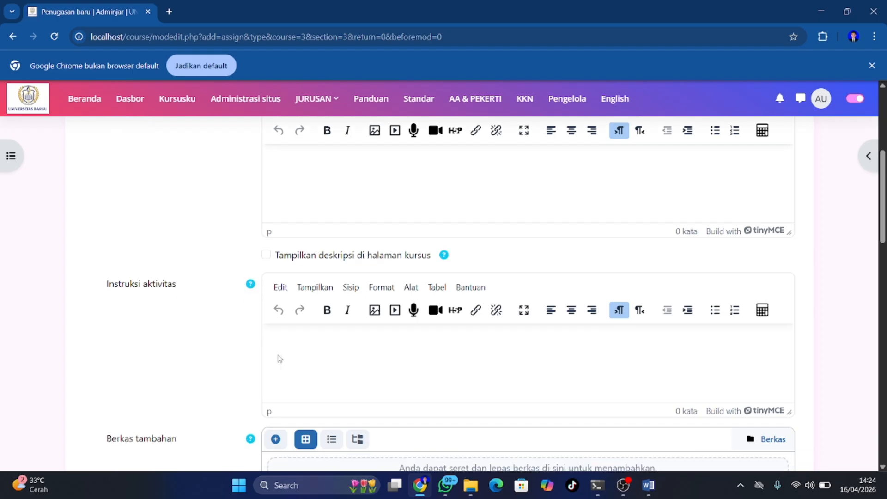
{"action": "left_click", "coordinate": [289, 338]}
{"action": "scroll", "coordinate": [290, 338], "scroll_direction": "down", "scroll_amount": 2}
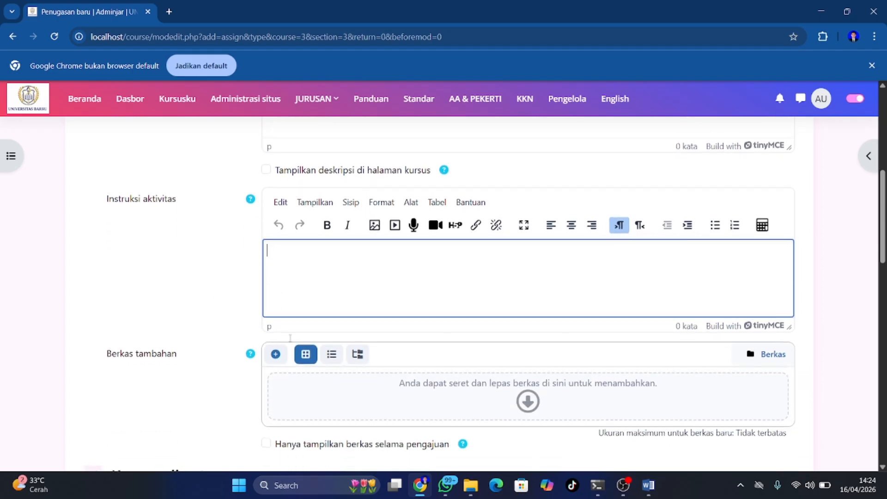
{"action": "scroll", "coordinate": [290, 338], "scroll_direction": "down", "scroll_amount": 1}
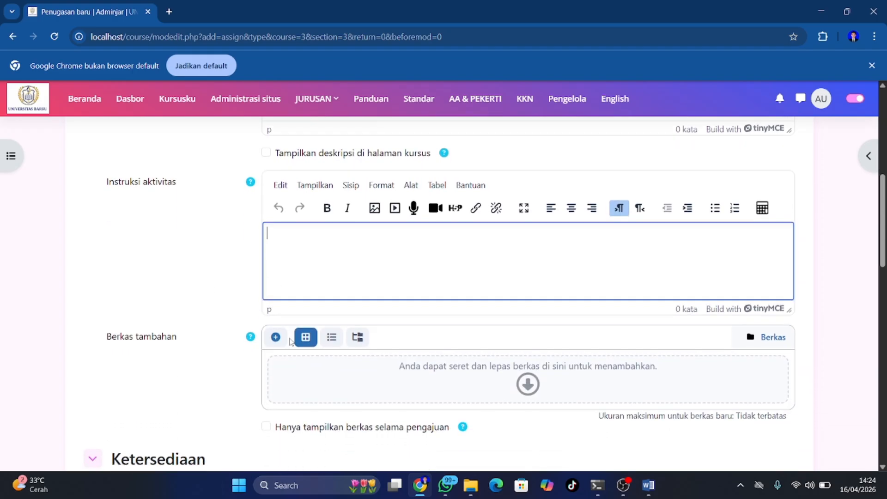
{"action": "scroll", "coordinate": [289, 339], "scroll_direction": "down", "scroll_amount": 8}
{"action": "scroll", "coordinate": [291, 342], "scroll_direction": "up", "scroll_amount": 6}
{"action": "scroll", "coordinate": [290, 342], "scroll_direction": "up", "scroll_amount": 4}
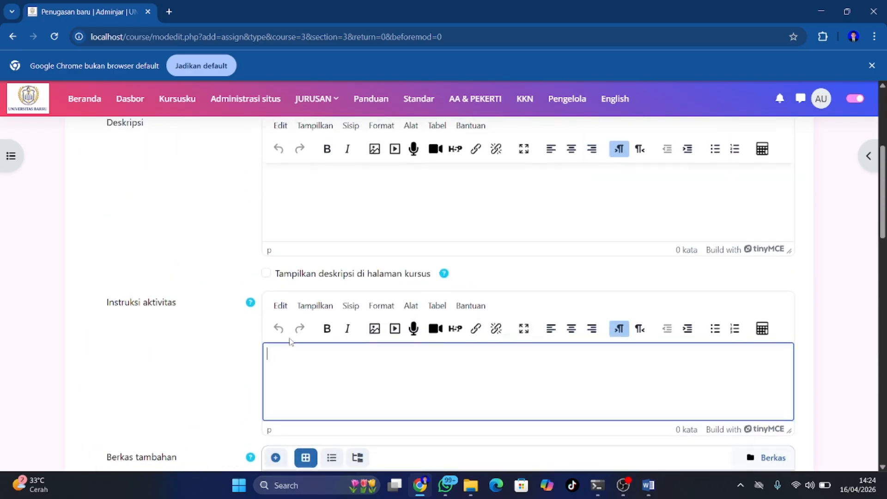
{"action": "scroll", "coordinate": [289, 342], "scroll_direction": "down", "scroll_amount": 1}
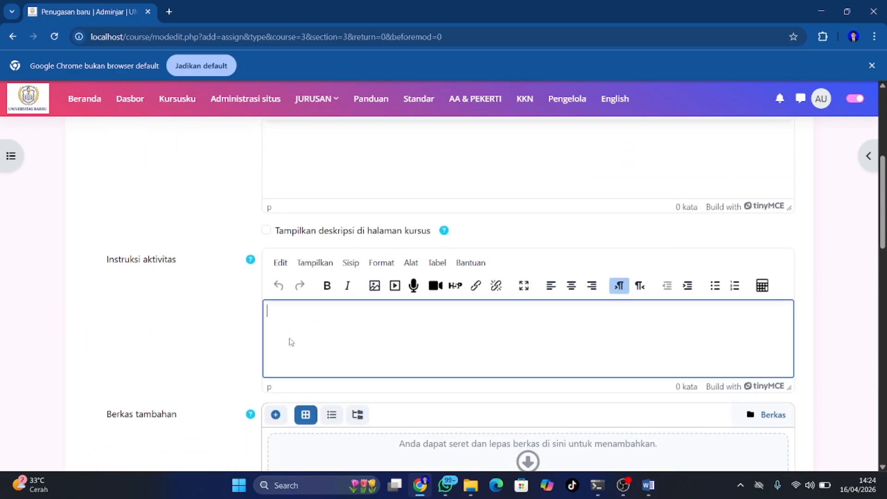
{"action": "type", "text": "1. "}
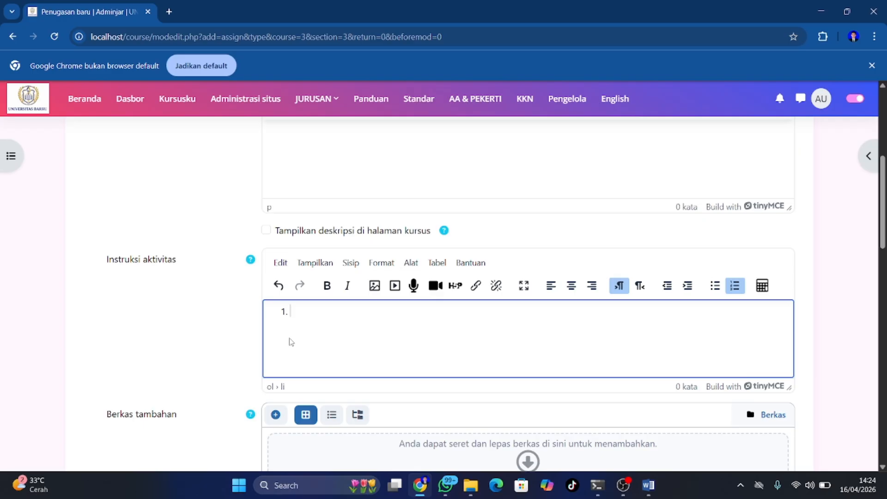
{"action": "type", "text": "dat"}
{"action": "key", "text": "BackSpace"}
{"action": "key", "text": "BackSpace"}
{"action": "key", "text": "BackSpace"}
{"action": "type", "text": "Dalm"}
{"action": "key", "text": "BackSpace"}
{"action": "type", "text": "am modul ada soa"}
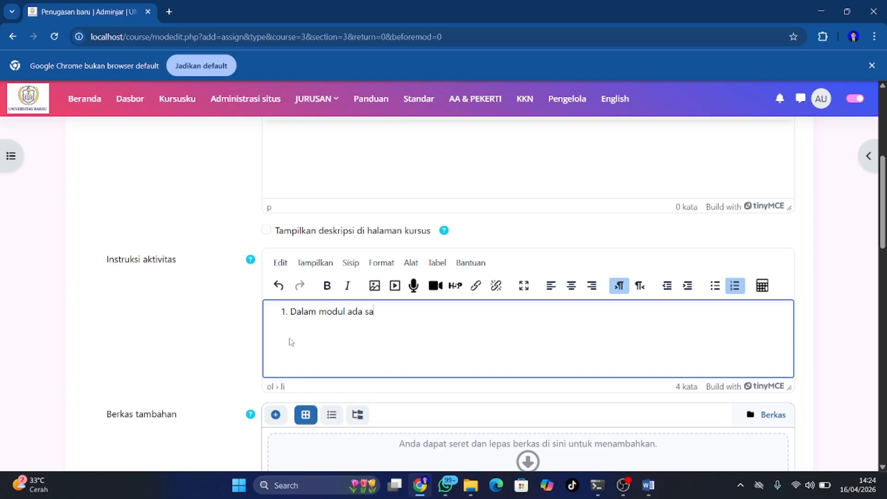
{"action": "key", "text": "BackSpace"}
{"action": "type", "text": "oal di halaman 7 kerjakan"}
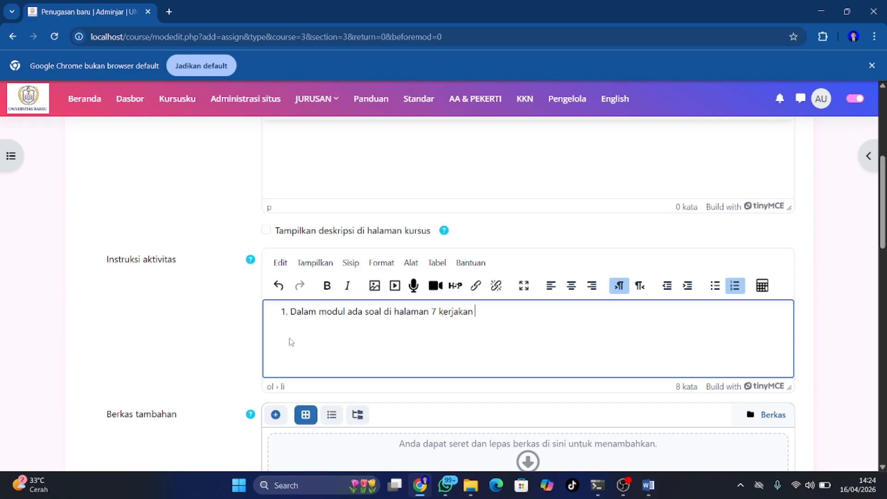
{"action": "type", "text": " nomor 1 samoa"}
{"action": "key", "text": "BackSpace"}
{"action": "key", "text": "BackSpace"}
{"action": "type", "text": "a"}
{"action": "key", "text": "BackSpace"}
{"action": "type", "text": "pai "}
{"action": "type", "text": "5 "}
{"action": "type", "text": "2."}
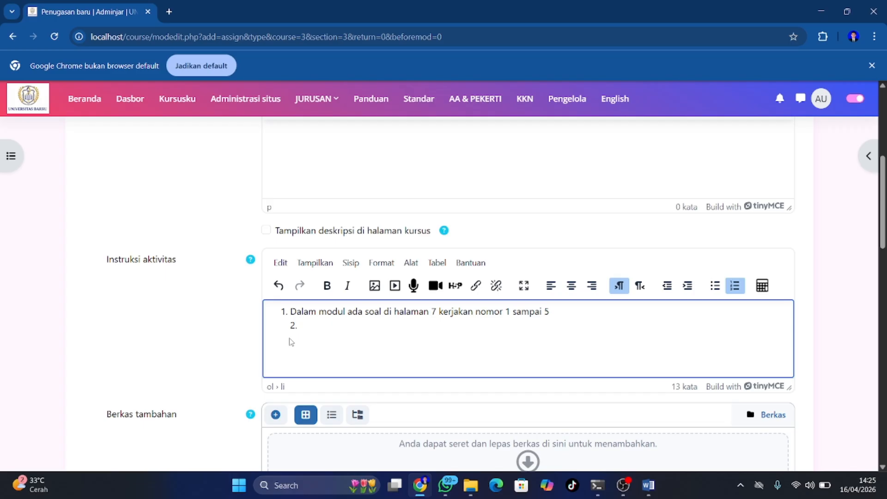
Add the second numbered instruction 'Kumpulkan dalam bentuk pdf'
{"action": "key", "text": "BackSpace"}
{"action": "key", "text": "BackSpace"}
{"action": "type", "text": "Kumpil"}
{"action": "key", "text": "BackSpace"}
{"action": "key", "text": "BackSpace"}
{"action": "type", "text": "ulka n dalam"}
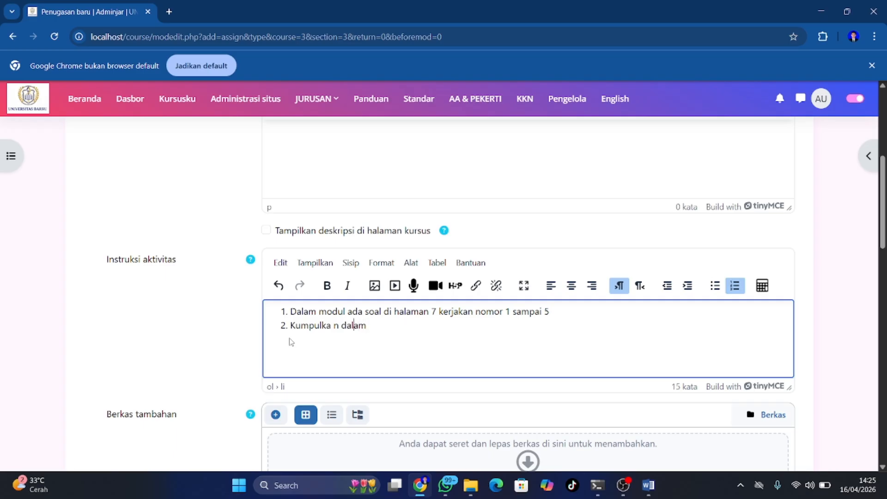
{"action": "key", "text": "Left"}
{"action": "key", "text": "Left"}
{"action": "key", "text": "Left"}
{"action": "key", "text": "Left"}
{"action": "key", "text": "Delete"}
{"action": "type", "text": "bentuk pdf"}
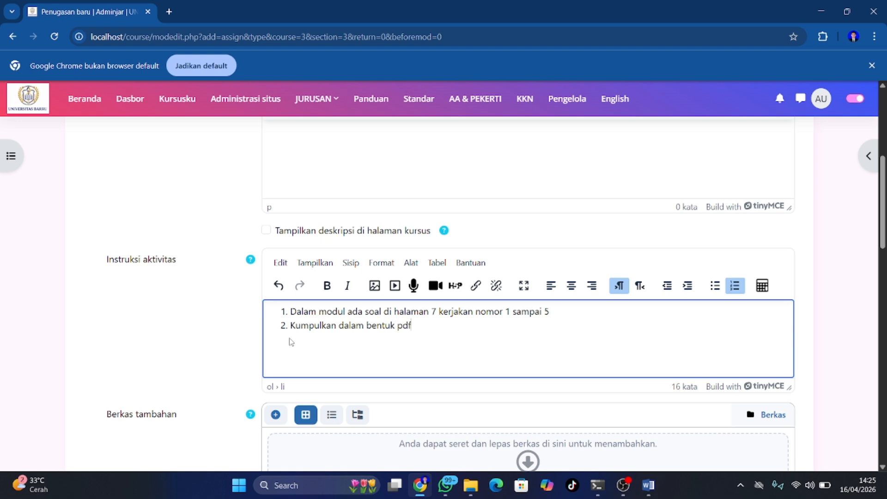
{"action": "scroll", "coordinate": [291, 342], "scroll_direction": "down", "scroll_amount": 3}
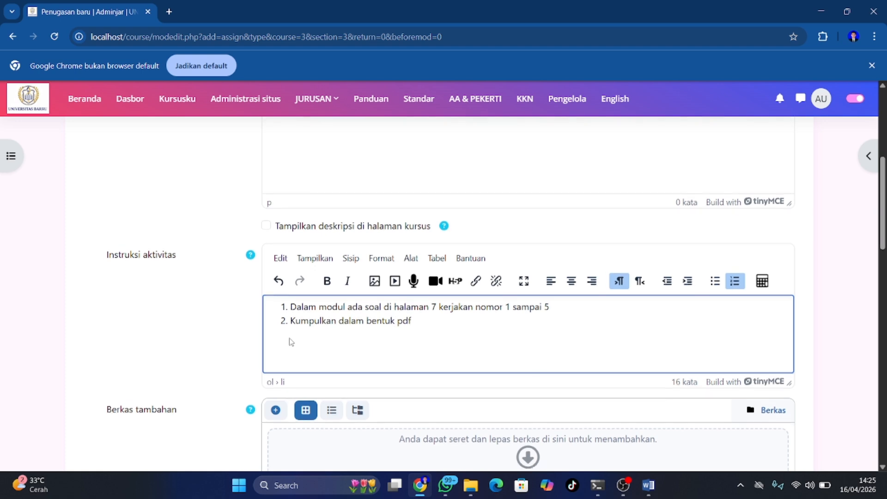
{"action": "scroll", "coordinate": [289, 342], "scroll_direction": "down", "scroll_amount": 5}
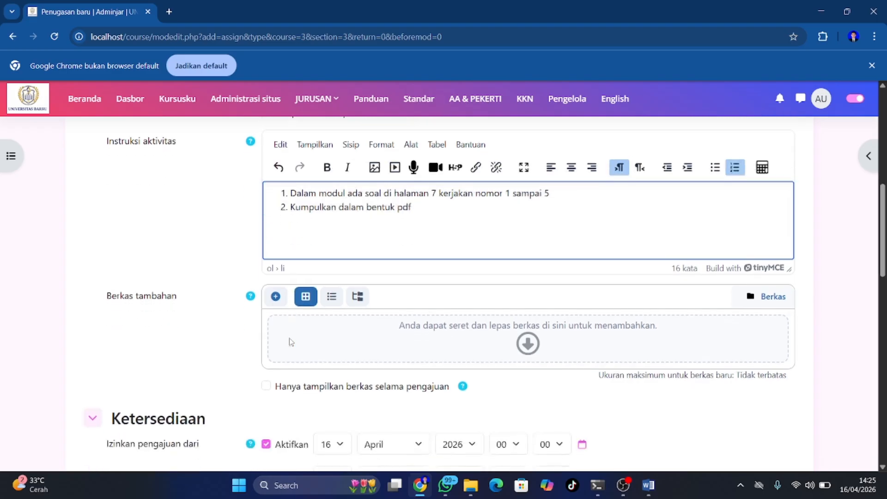
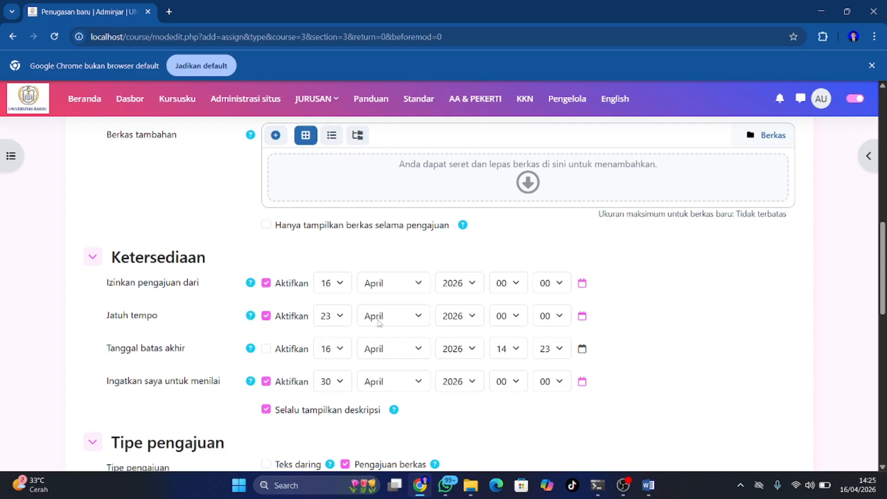
Keep 23 as the assignment's due date day
{"action": "left_click", "coordinate": [339, 316]}
{"action": "left_click", "coordinate": [339, 320]}
{"action": "scroll", "coordinate": [287, 309], "scroll_direction": "down", "scroll_amount": 2}
{"action": "scroll", "coordinate": [287, 309], "scroll_direction": "down", "scroll_amount": 2}
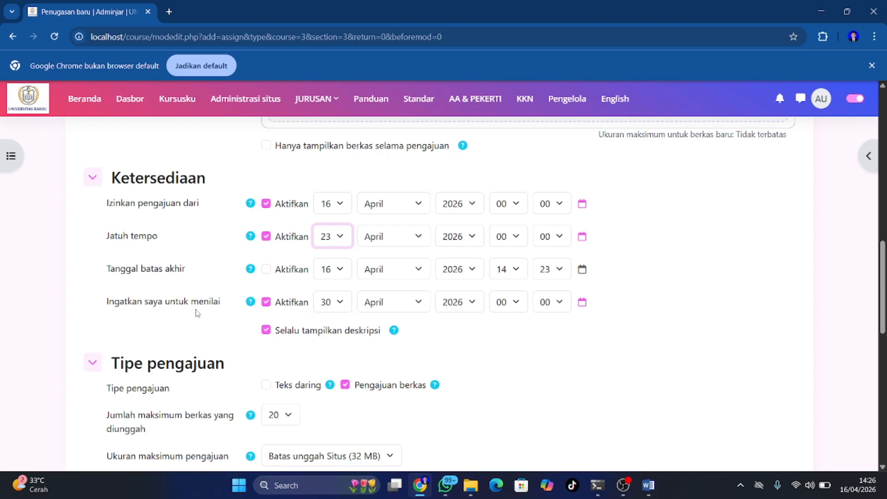
{"action": "scroll", "coordinate": [317, 312], "scroll_direction": "down", "scroll_amount": 3}
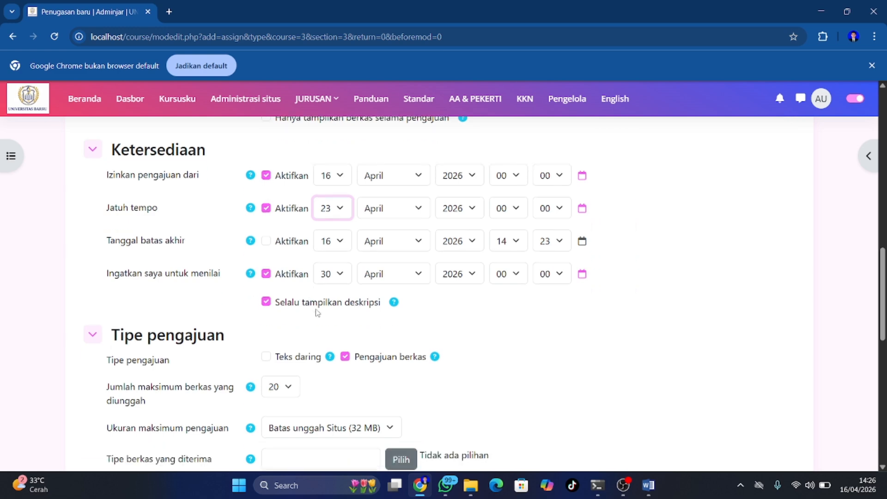
{"action": "scroll", "coordinate": [317, 313], "scroll_direction": "up", "scroll_amount": 7}
{"action": "scroll", "coordinate": [317, 312], "scroll_direction": "down", "scroll_amount": 15}
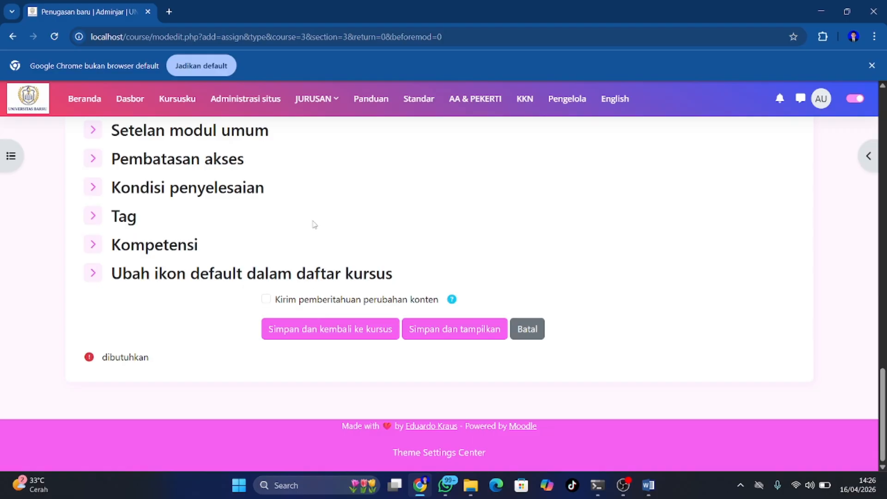
{"action": "scroll", "coordinate": [311, 224], "scroll_direction": "up", "scroll_amount": 8}
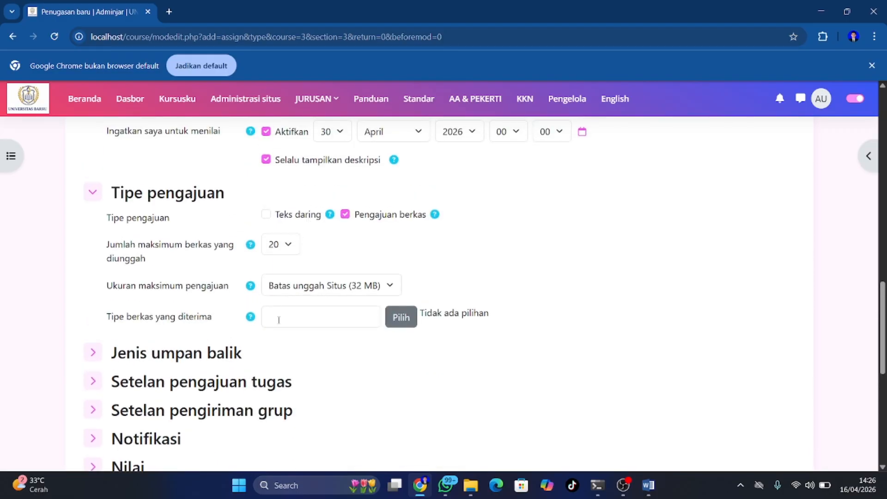
Restrict accepted file types to Berkas dokumen (.doc, .docx, .pdf, .odt and similar)
{"action": "left_click", "coordinate": [400, 318]}
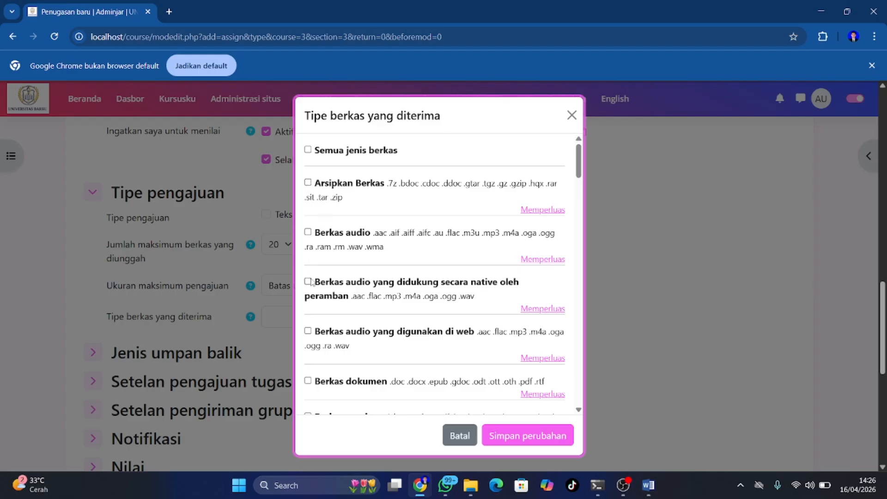
{"action": "scroll", "coordinate": [313, 278], "scroll_direction": "down", "scroll_amount": 1}
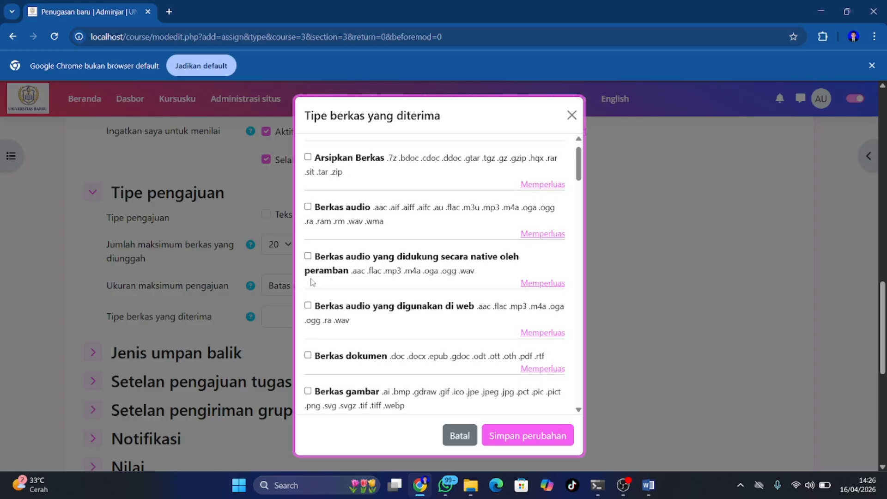
{"action": "left_click", "coordinate": [308, 355]}
{"action": "scroll", "coordinate": [312, 357], "scroll_direction": "down", "scroll_amount": 2}
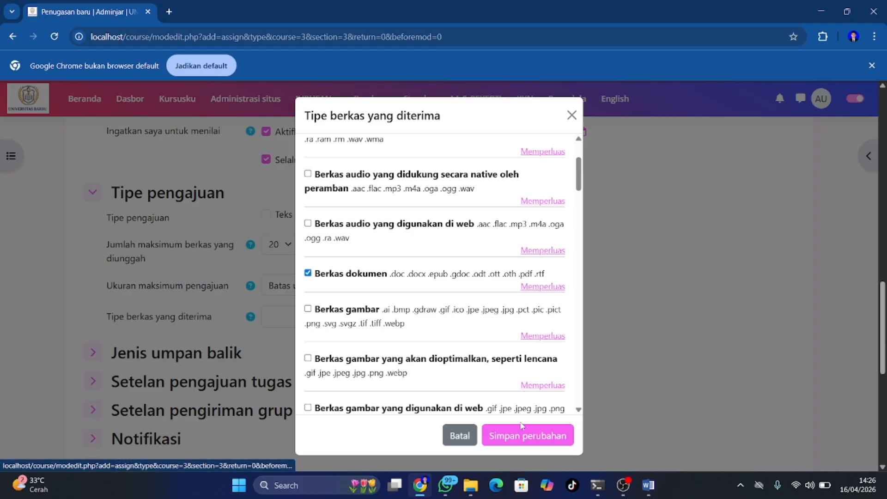
{"action": "left_click", "coordinate": [518, 437]}
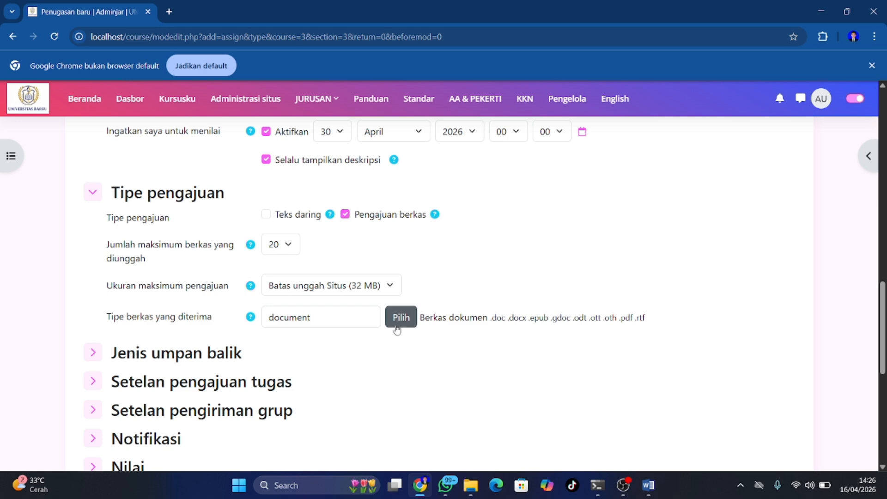
Review the accepted file types list and reconfirm document files only
{"action": "left_click", "coordinate": [396, 328]}
{"action": "scroll", "coordinate": [355, 319], "scroll_direction": "up", "scroll_amount": 3}
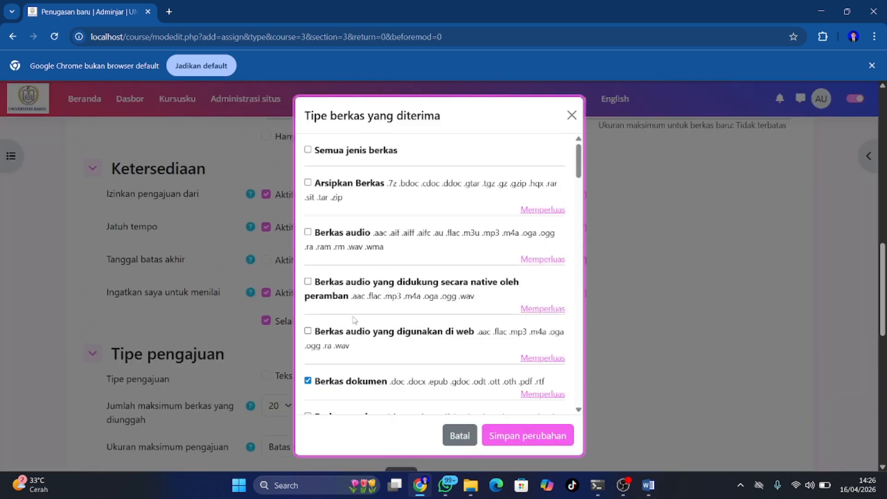
{"action": "scroll", "coordinate": [368, 257], "scroll_direction": "up", "scroll_amount": 2}
{"action": "scroll", "coordinate": [368, 258], "scroll_direction": "down", "scroll_amount": 6}
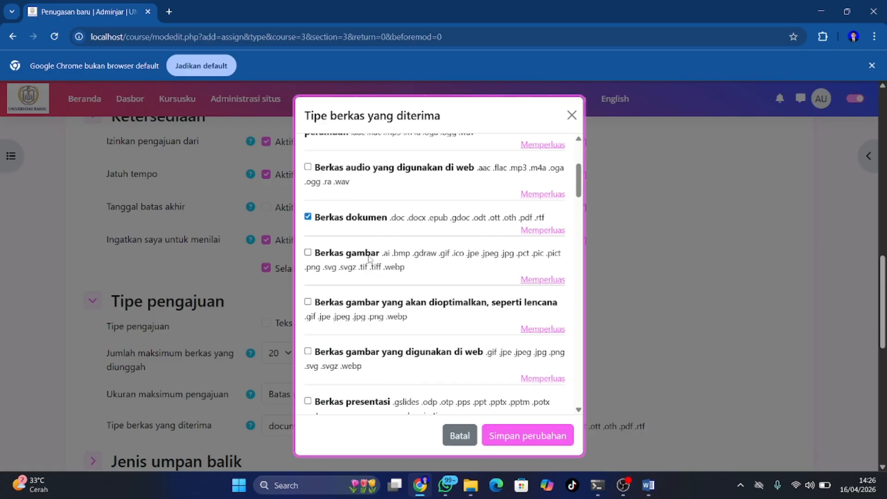
{"action": "scroll", "coordinate": [368, 257], "scroll_direction": "down", "scroll_amount": 5}
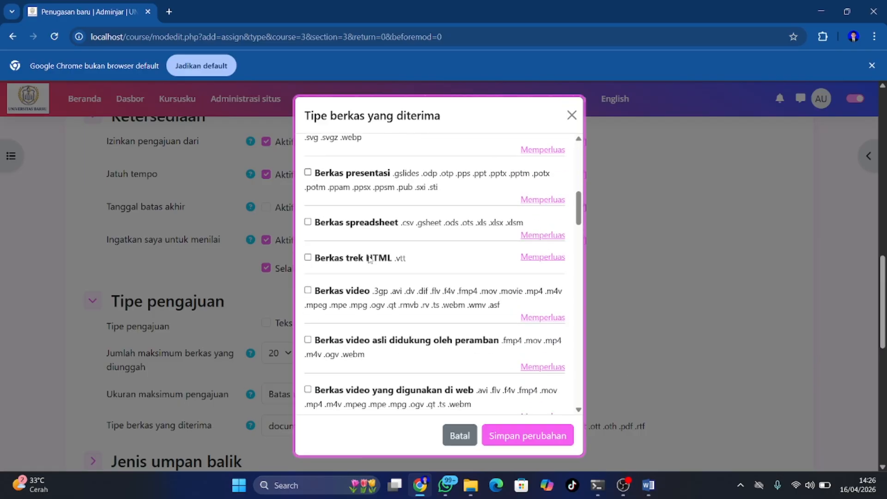
{"action": "scroll", "coordinate": [369, 258], "scroll_direction": "up", "scroll_amount": 3}
{"action": "scroll", "coordinate": [390, 290], "scroll_direction": "down", "scroll_amount": 4}
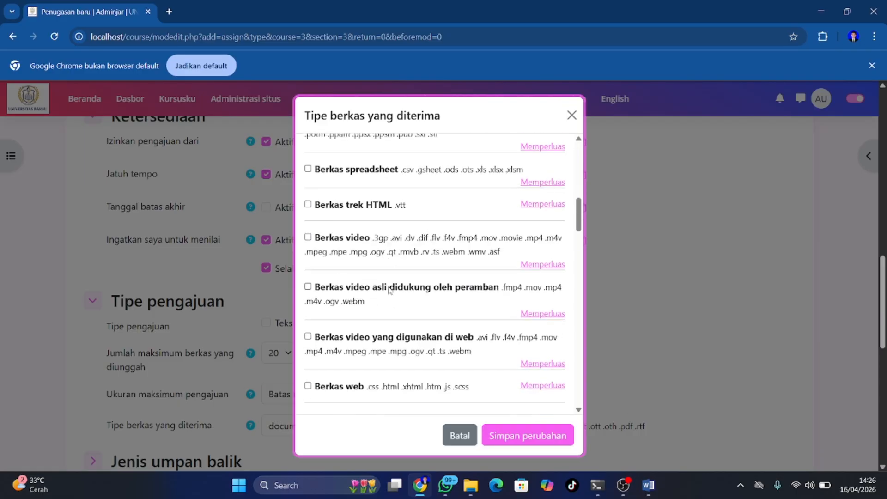
{"action": "scroll", "coordinate": [389, 290], "scroll_direction": "down", "scroll_amount": 3}
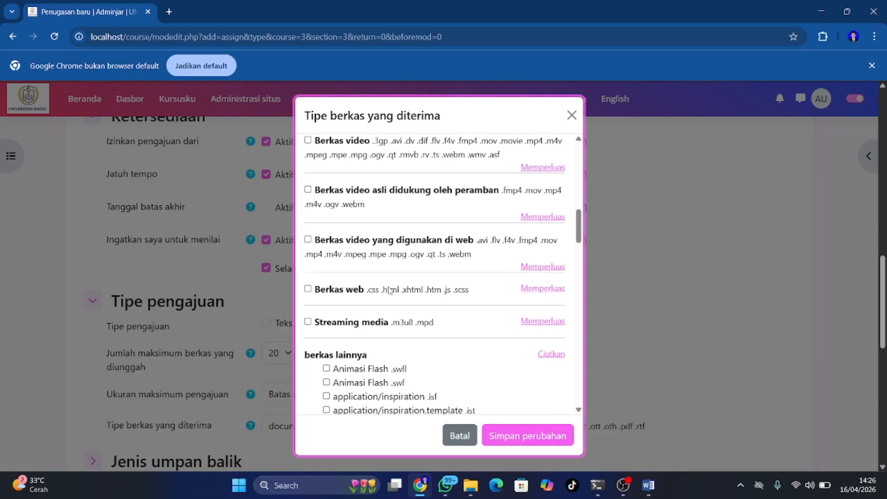
{"action": "scroll", "coordinate": [389, 289], "scroll_direction": "up", "scroll_amount": 8}
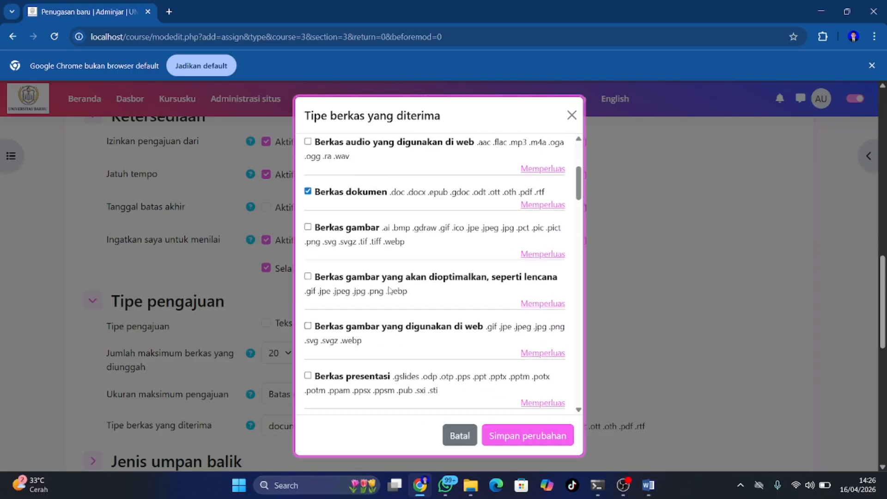
{"action": "scroll", "coordinate": [389, 290], "scroll_direction": "up", "scroll_amount": 1}
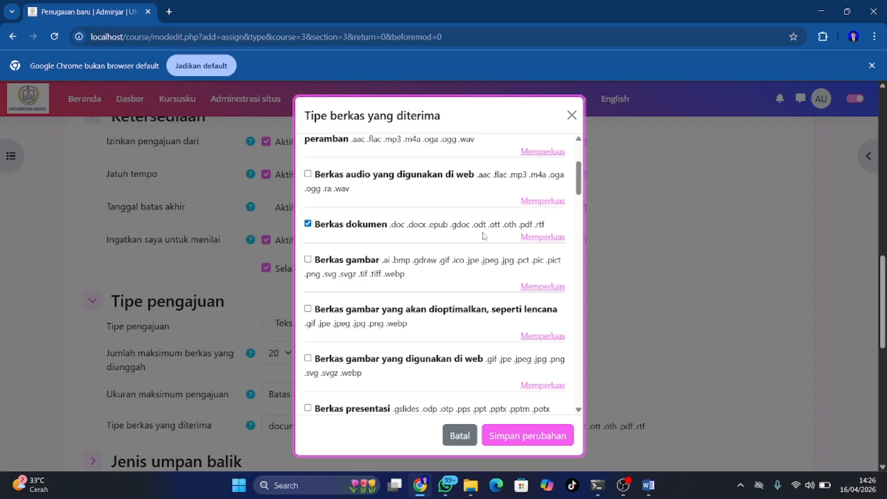
{"action": "scroll", "coordinate": [484, 235], "scroll_direction": "up", "scroll_amount": 1}
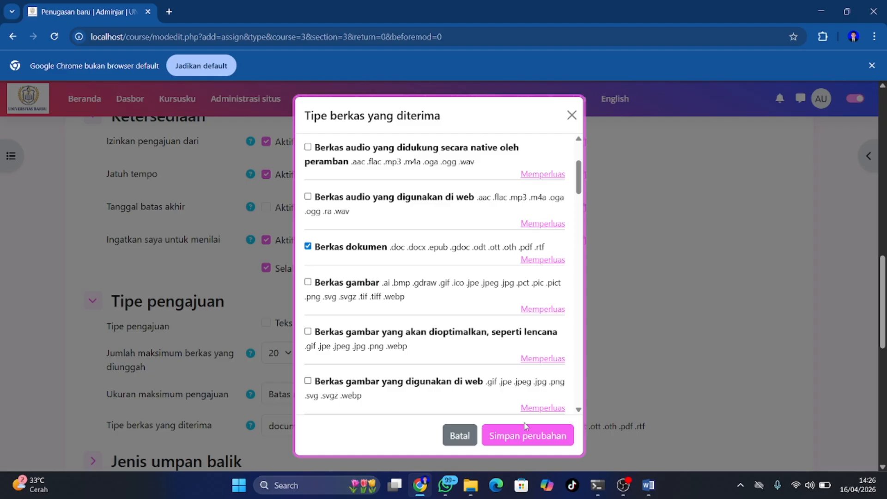
{"action": "left_click", "coordinate": [519, 437]}
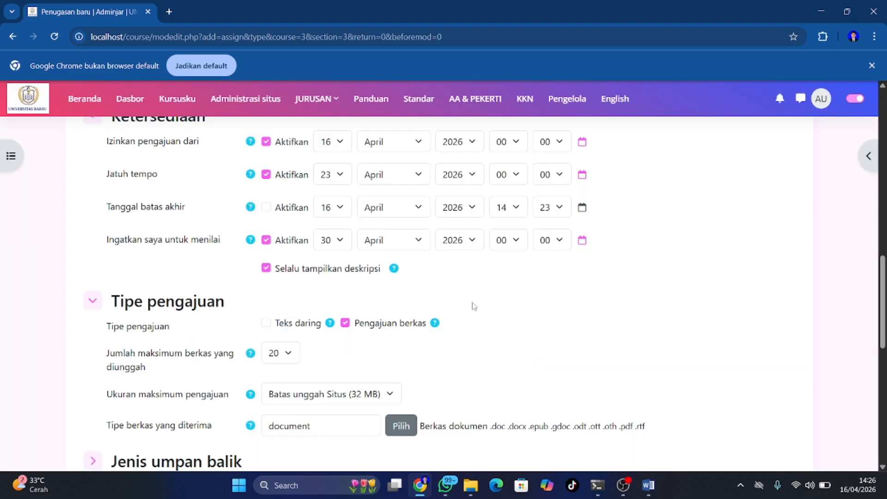
{"action": "scroll", "coordinate": [467, 294], "scroll_direction": "down", "scroll_amount": 2}
{"action": "scroll", "coordinate": [467, 297], "scroll_direction": "down", "scroll_amount": 1}
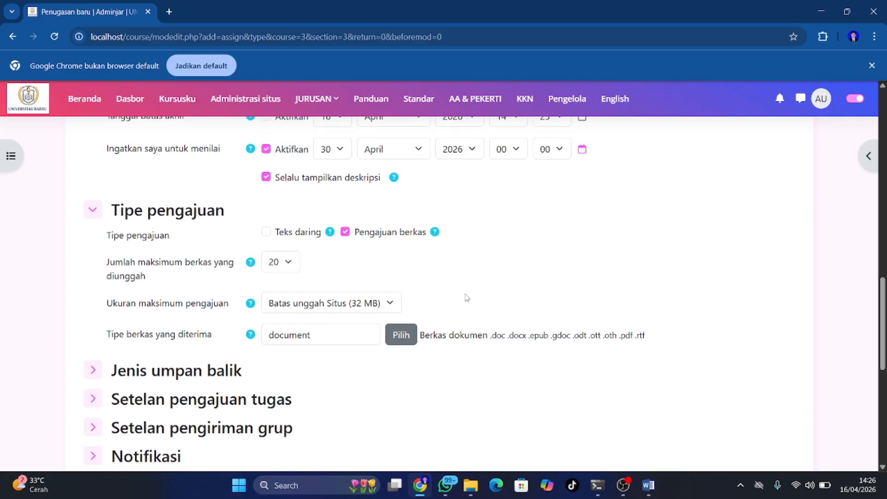
{"action": "scroll", "coordinate": [466, 298], "scroll_direction": "down", "scroll_amount": 8}
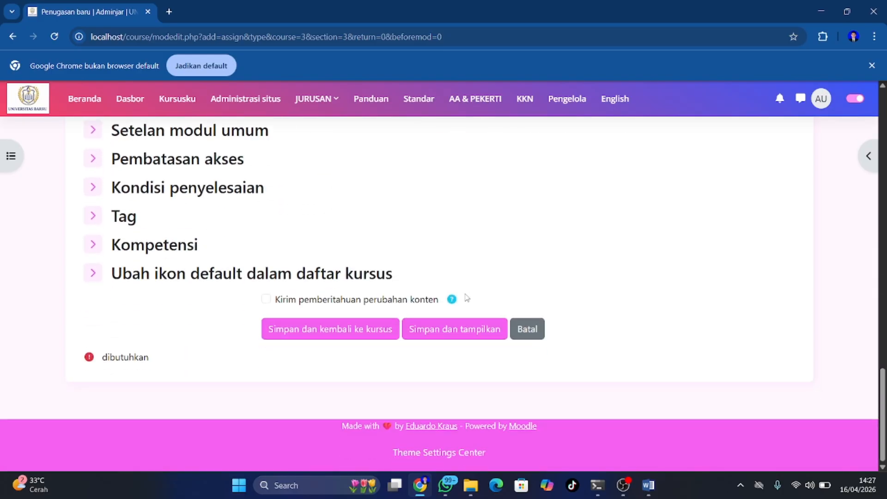
{"action": "left_click", "coordinate": [312, 331]}
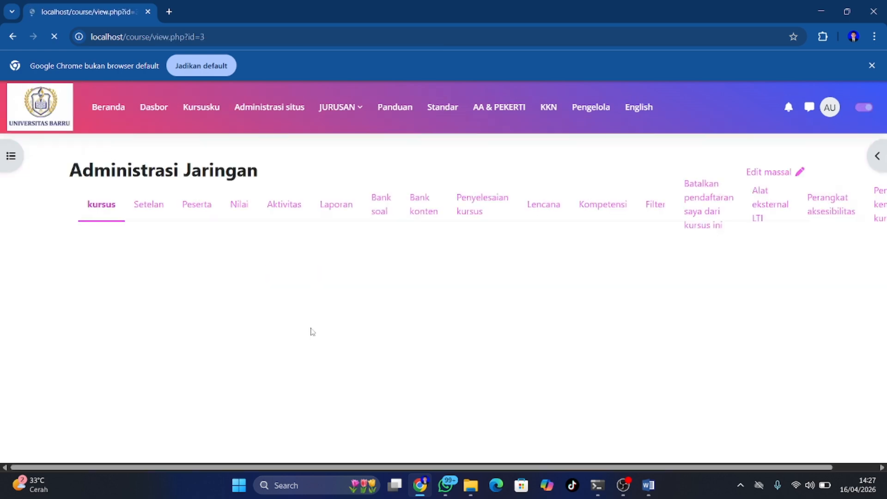
{"action": "scroll", "coordinate": [311, 331], "scroll_direction": "down", "scroll_amount": 20}
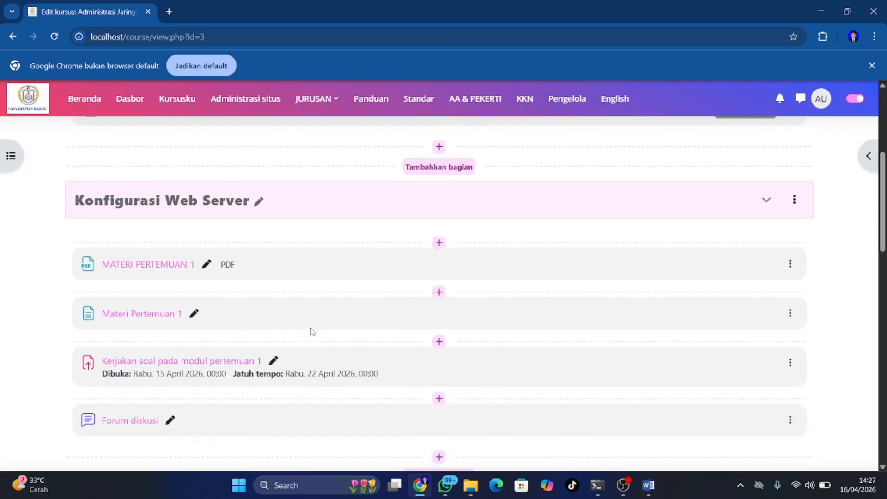
{"action": "scroll", "coordinate": [310, 331], "scroll_direction": "down", "scroll_amount": 5}
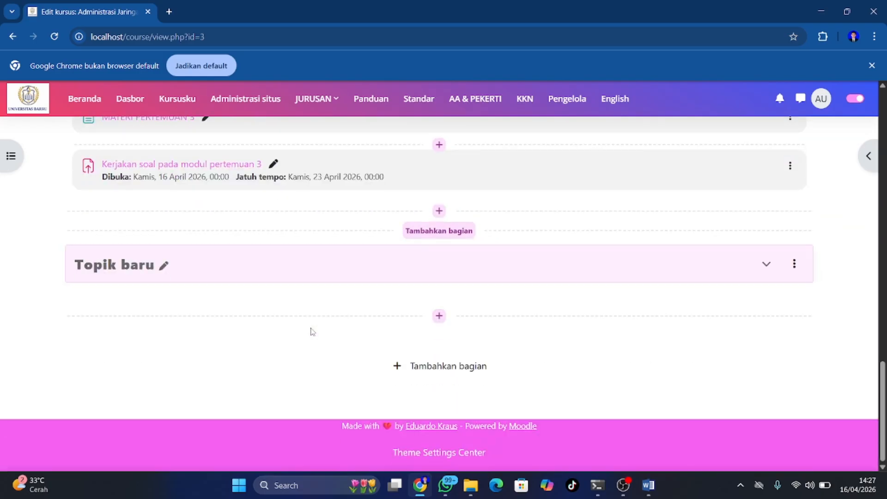
{"action": "scroll", "coordinate": [311, 331], "scroll_direction": "up", "scroll_amount": 3}
{"action": "scroll", "coordinate": [312, 331], "scroll_direction": "up", "scroll_amount": 1}
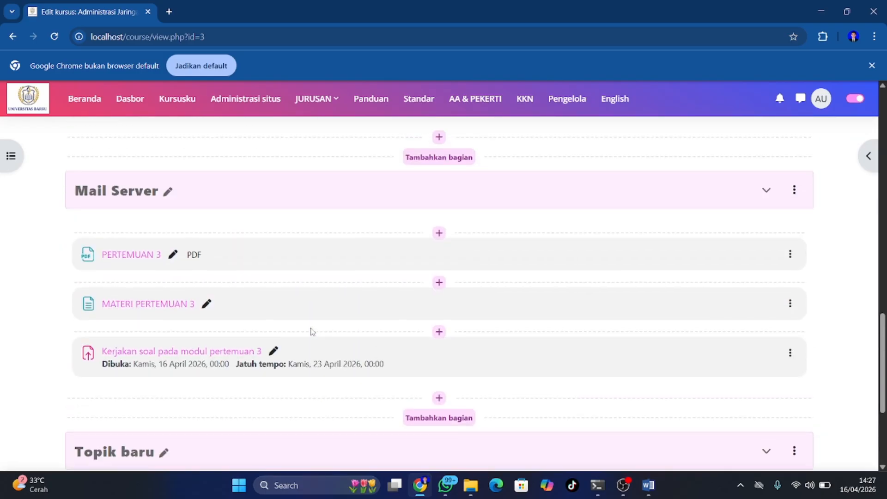
{"action": "scroll", "coordinate": [311, 331], "scroll_direction": "up", "scroll_amount": 2}
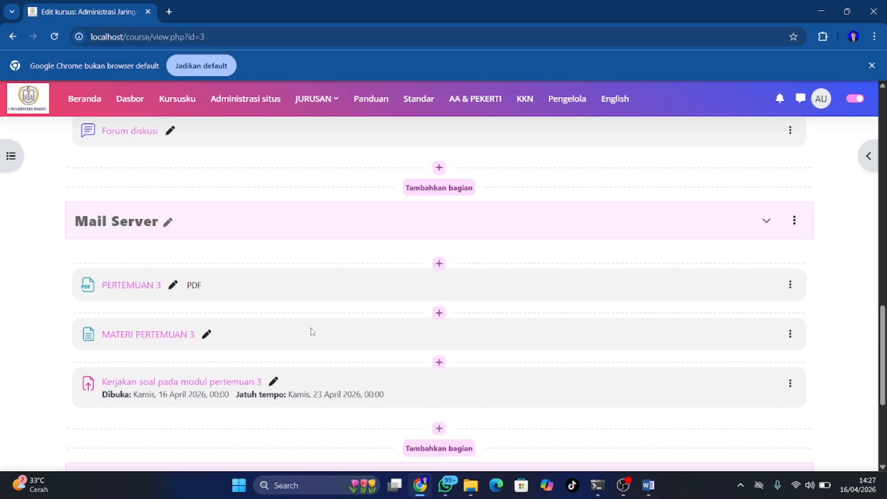
{"action": "scroll", "coordinate": [311, 330], "scroll_direction": "down", "scroll_amount": 3}
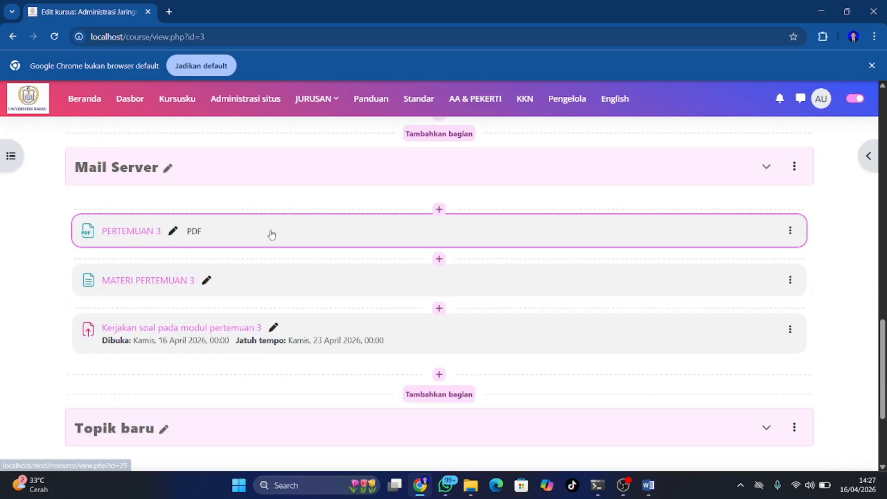
{"action": "scroll", "coordinate": [295, 288], "scroll_direction": "down", "scroll_amount": 1}
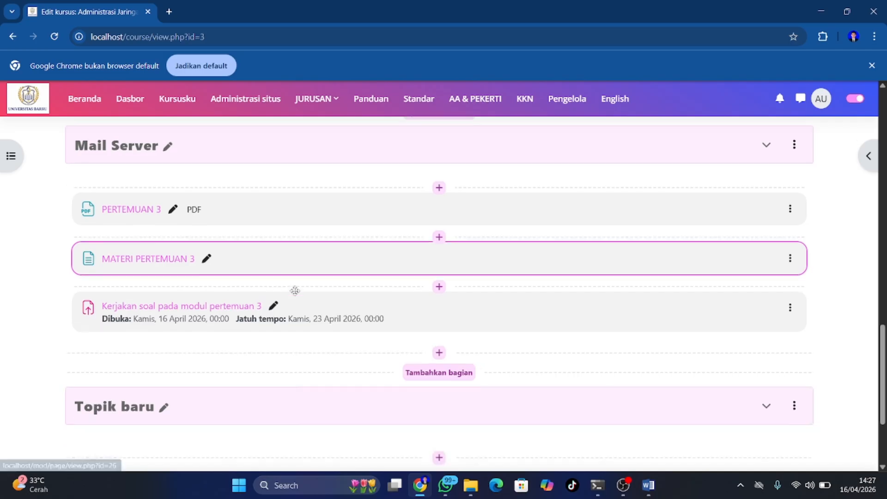
{"action": "scroll", "coordinate": [294, 291], "scroll_direction": "up", "scroll_amount": 5}
{"action": "scroll", "coordinate": [295, 295], "scroll_direction": "down", "scroll_amount": 4}
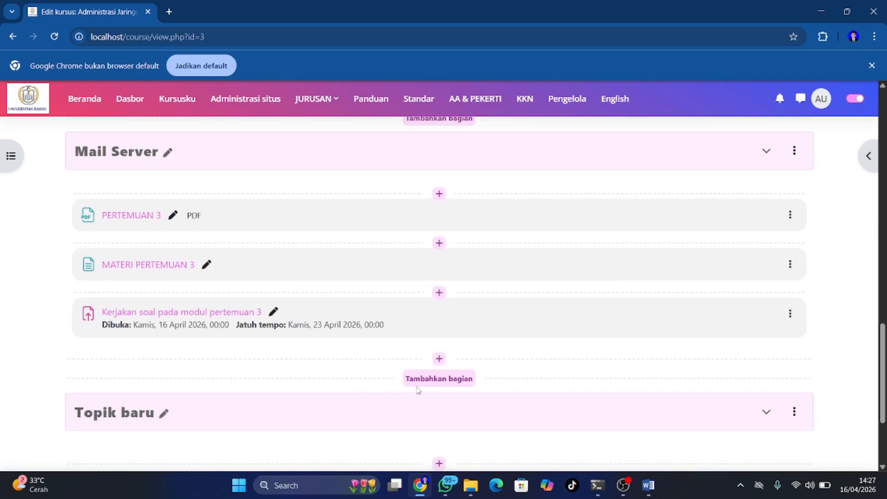
Add a new Forum activity to the Mail Server section
{"action": "left_click", "coordinate": [439, 359]}
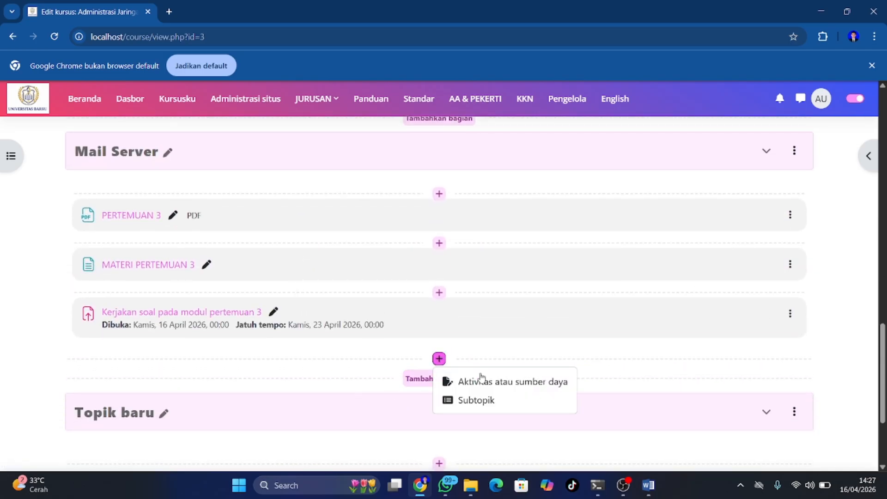
{"action": "scroll", "coordinate": [464, 287], "scroll_direction": "up", "scroll_amount": 2}
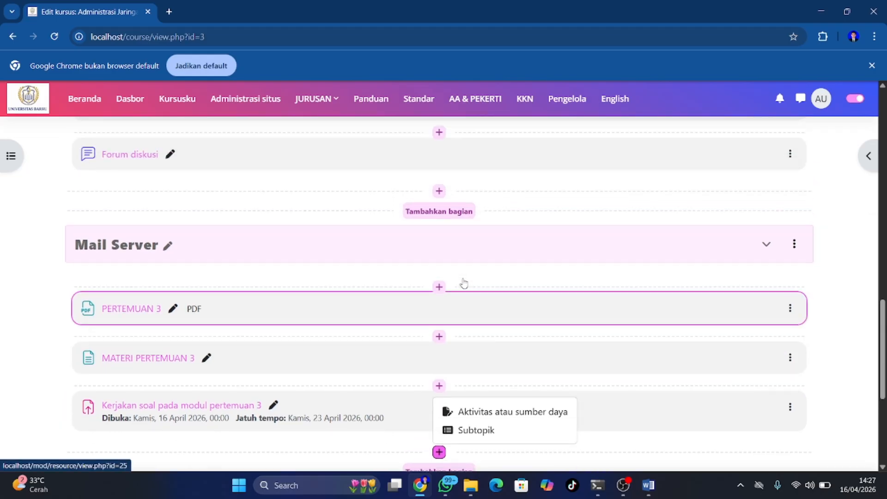
{"action": "scroll", "coordinate": [464, 284], "scroll_direction": "down", "scroll_amount": 4}
{"action": "left_click", "coordinate": [464, 295]}
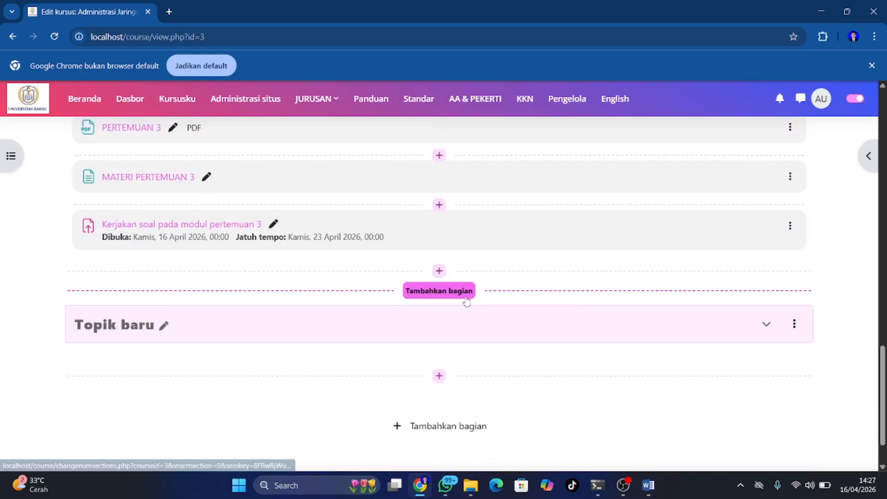
{"action": "scroll", "coordinate": [398, 318], "scroll_direction": "down", "scroll_amount": 1}
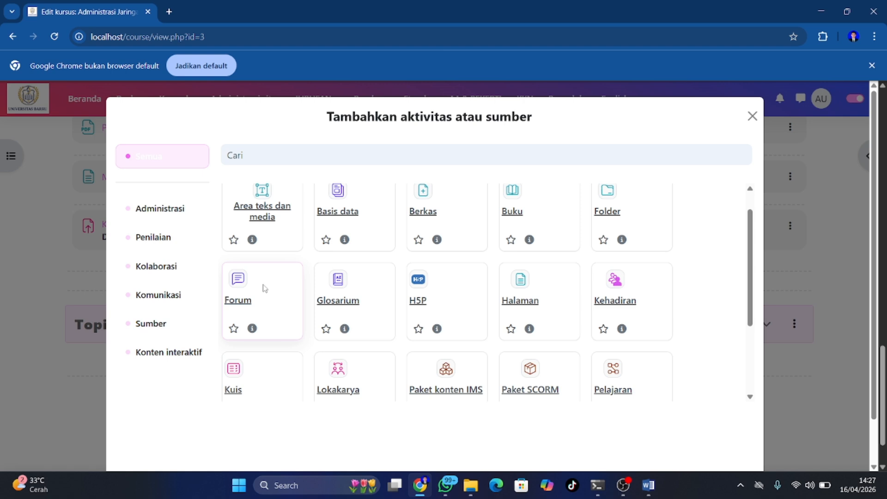
{"action": "left_click", "coordinate": [240, 287]}
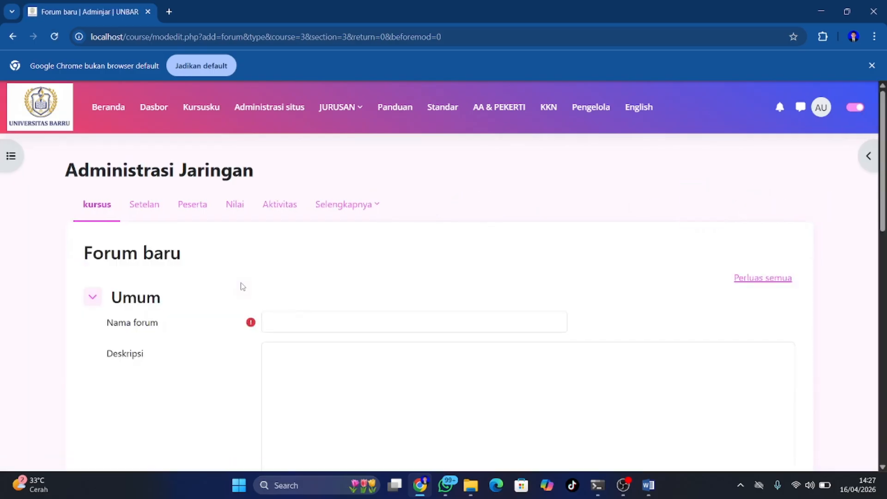
Name the forum 'Forum diskusi' and save it, returning to the course
{"action": "left_click", "coordinate": [287, 322]}
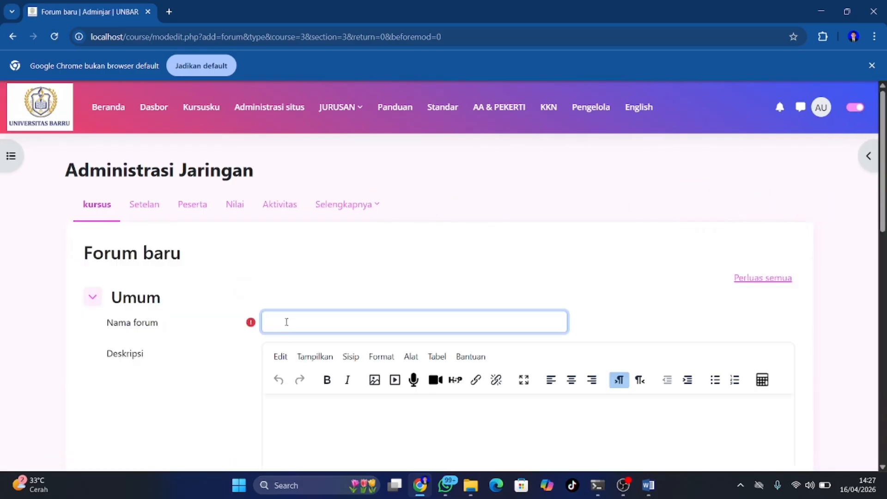
{"action": "type", "text": "Forum d"}
{"action": "type", "text": "disk"}
{"action": "scroll", "coordinate": [287, 323], "scroll_direction": "down", "scroll_amount": 4}
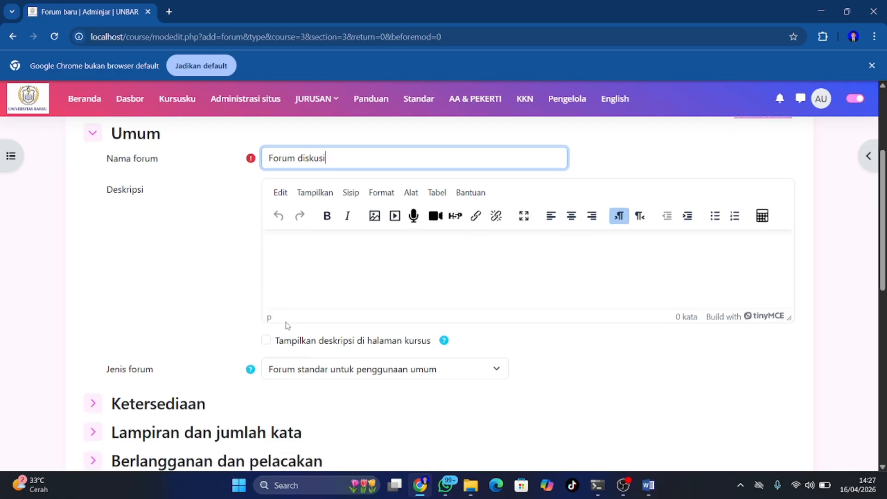
{"action": "scroll", "coordinate": [288, 325], "scroll_direction": "up", "scroll_amount": 1}
{"action": "scroll", "coordinate": [288, 325], "scroll_direction": "down", "scroll_amount": 2}
{"action": "scroll", "coordinate": [287, 326], "scroll_direction": "up", "scroll_amount": 2}
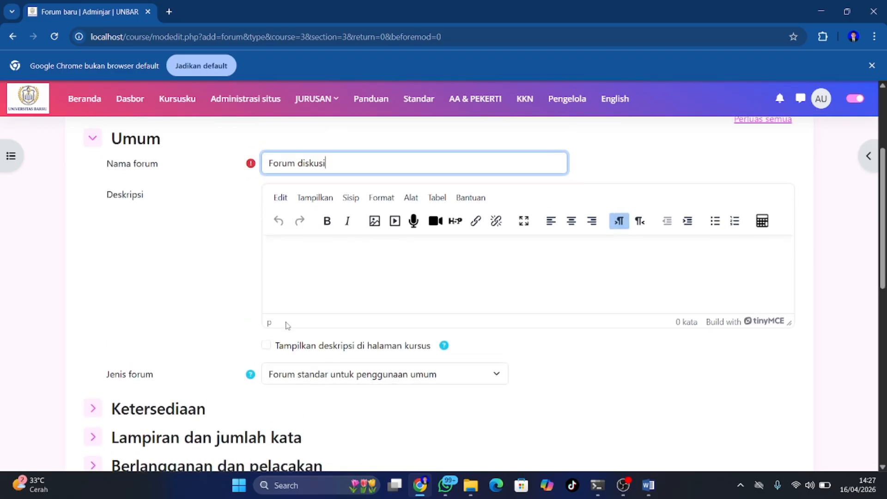
{"action": "scroll", "coordinate": [287, 325], "scroll_direction": "down", "scroll_amount": 10}
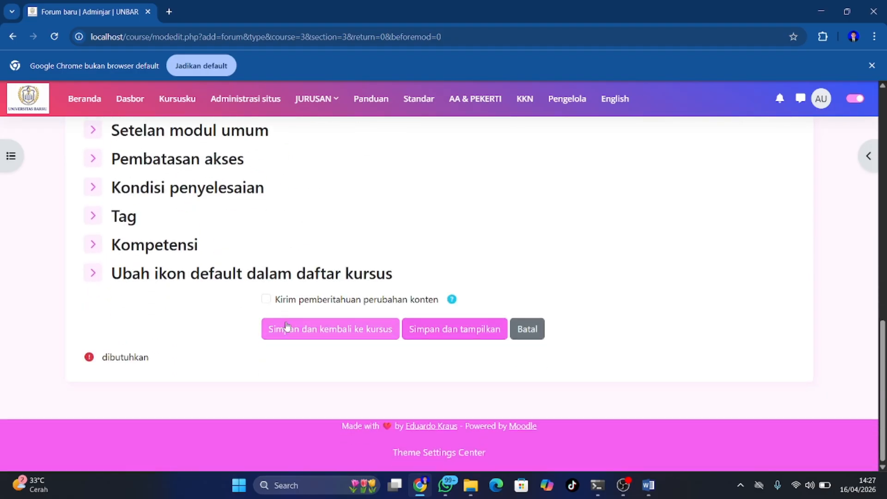
{"action": "left_click", "coordinate": [297, 337]}
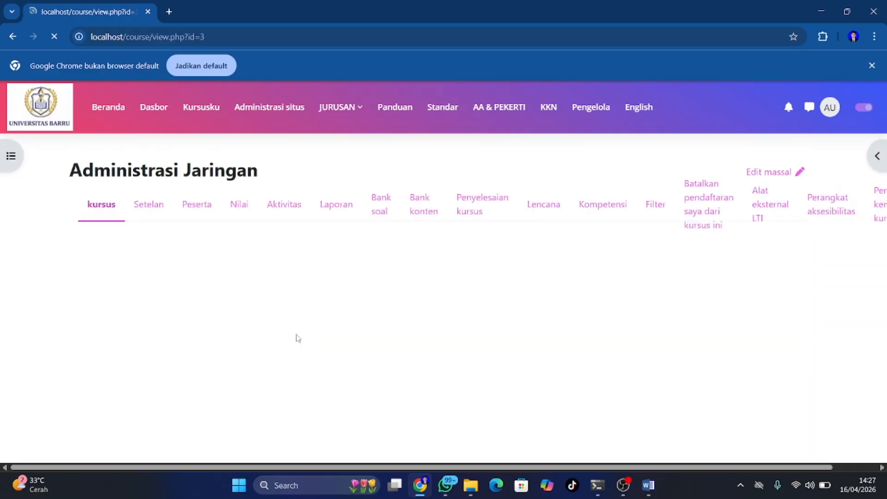
{"action": "scroll", "coordinate": [297, 338], "scroll_direction": "down", "scroll_amount": 15}
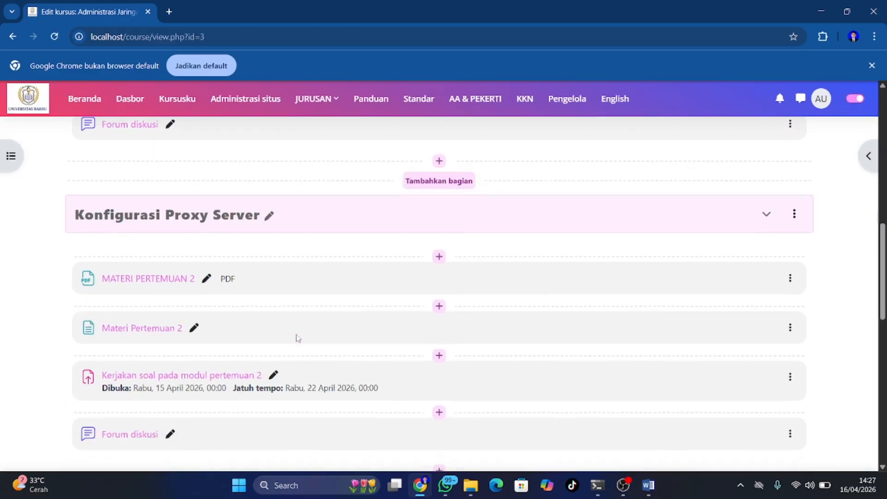
{"action": "scroll", "coordinate": [298, 338], "scroll_direction": "down", "scroll_amount": 1}
{"action": "scroll", "coordinate": [298, 338], "scroll_direction": "up", "scroll_amount": 4}
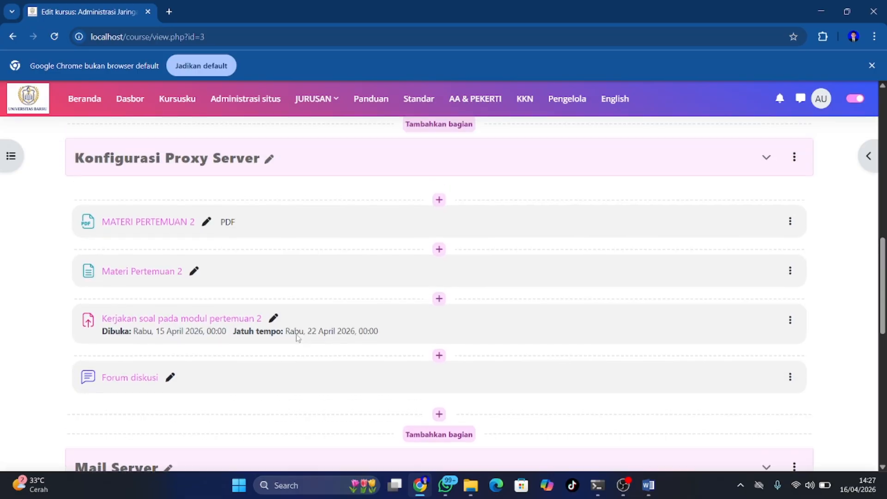
{"action": "scroll", "coordinate": [297, 338], "scroll_direction": "down", "scroll_amount": 7}
{"action": "scroll", "coordinate": [297, 338], "scroll_direction": "up", "scroll_amount": 1}
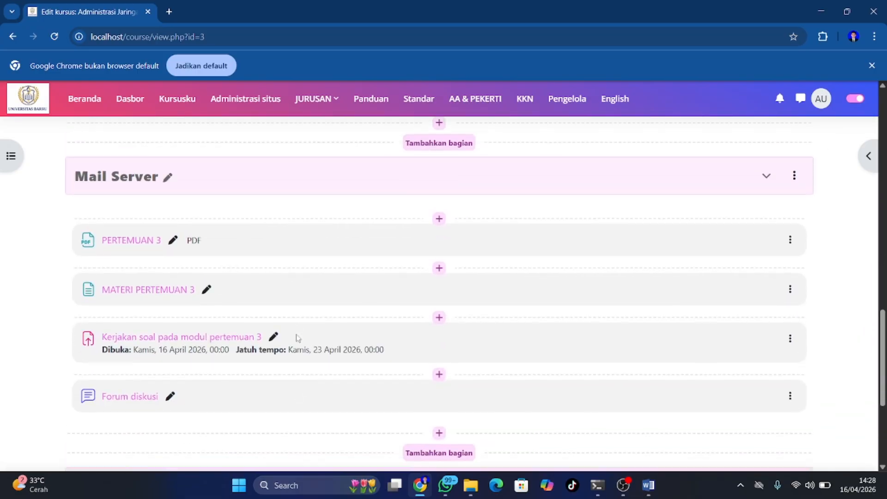
{"action": "scroll", "coordinate": [297, 337], "scroll_direction": "down", "scroll_amount": 1}
{"action": "scroll", "coordinate": [297, 338], "scroll_direction": "down", "scroll_amount": 1}
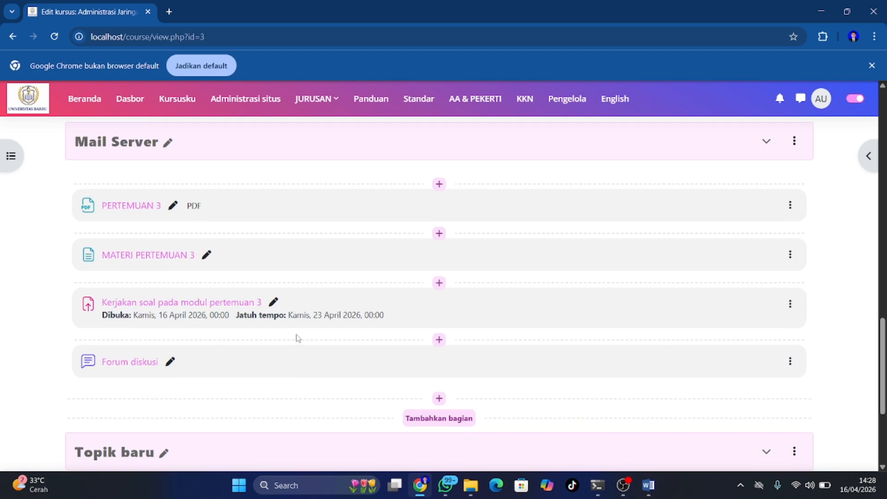
{"action": "scroll", "coordinate": [297, 338], "scroll_direction": "down", "scroll_amount": 1}
{"action": "scroll", "coordinate": [297, 338], "scroll_direction": "up", "scroll_amount": 1}
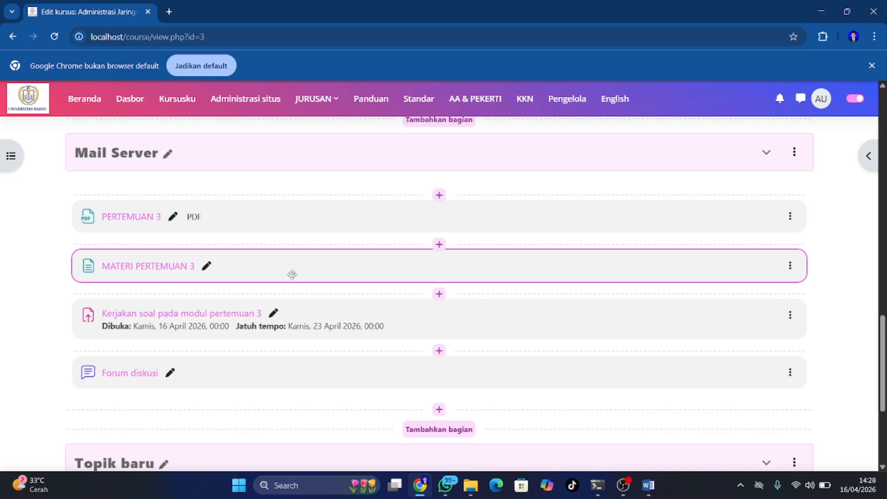
{"action": "scroll", "coordinate": [292, 275], "scroll_direction": "down", "scroll_amount": 1}
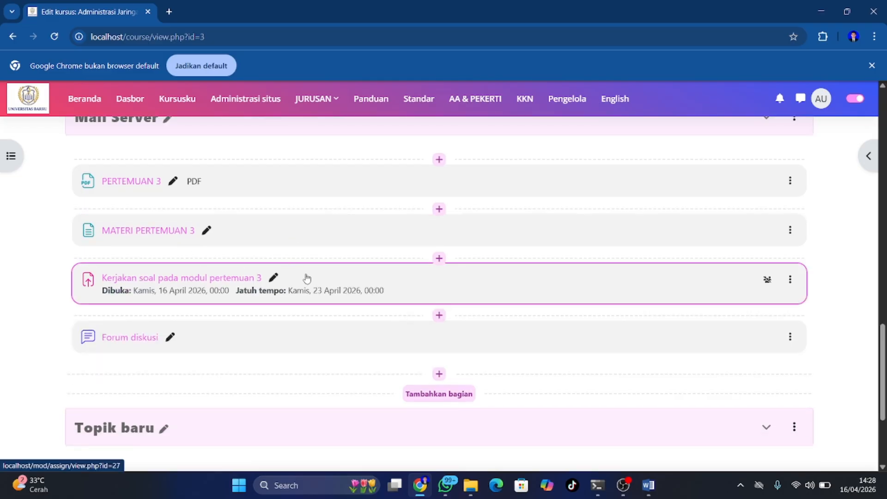
{"action": "scroll", "coordinate": [277, 313], "scroll_direction": "up", "scroll_amount": 10}
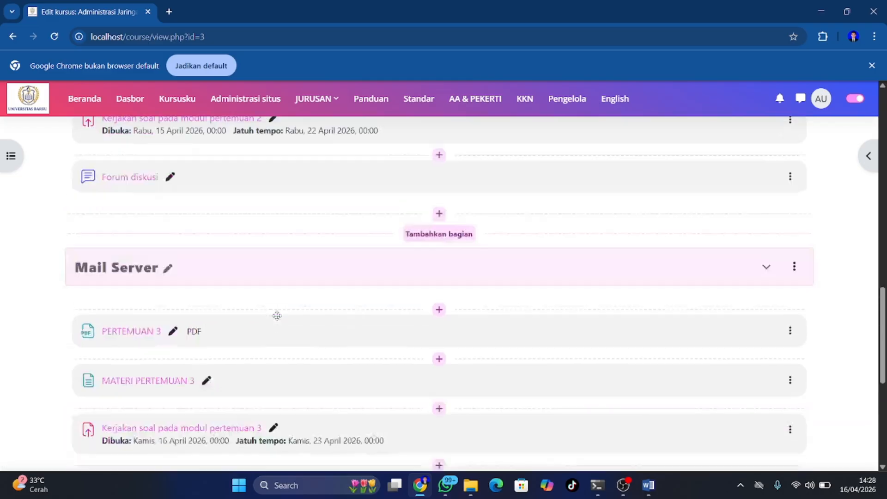
{"action": "scroll", "coordinate": [277, 316], "scroll_direction": "down", "scroll_amount": 5}
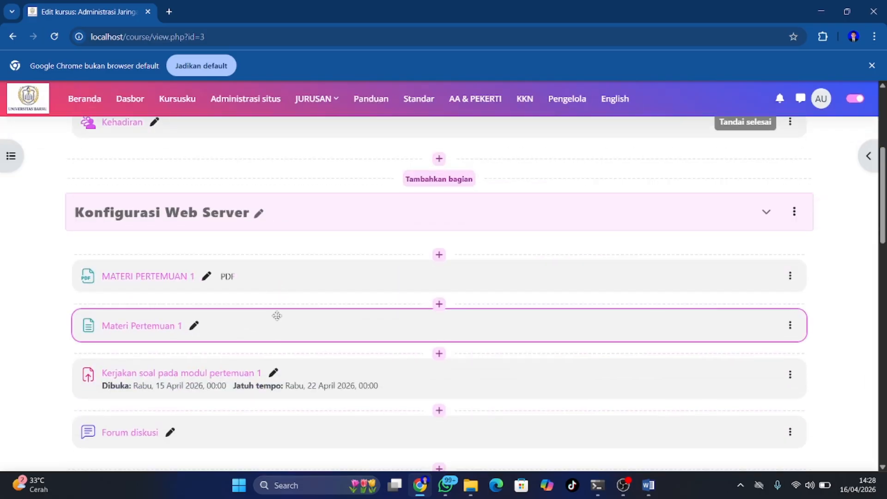
{"action": "scroll", "coordinate": [277, 317], "scroll_direction": "down", "scroll_amount": 4}
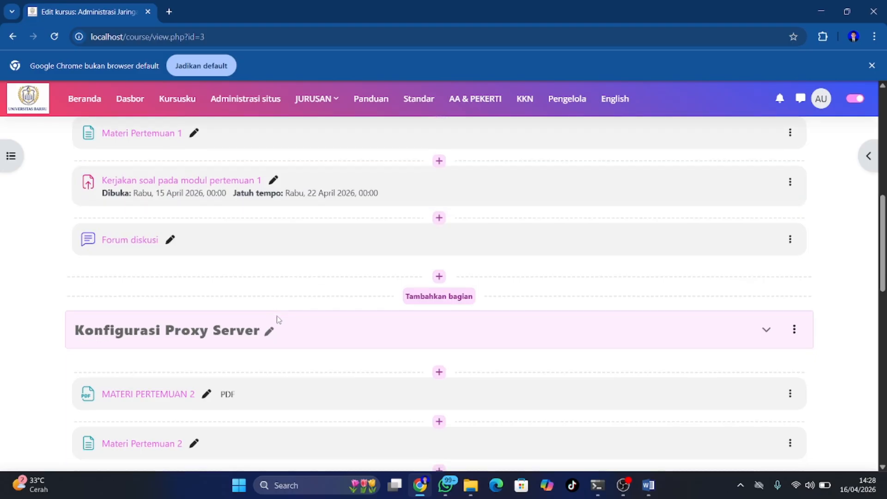
{"action": "scroll", "coordinate": [323, 310], "scroll_direction": "down", "scroll_amount": 4}
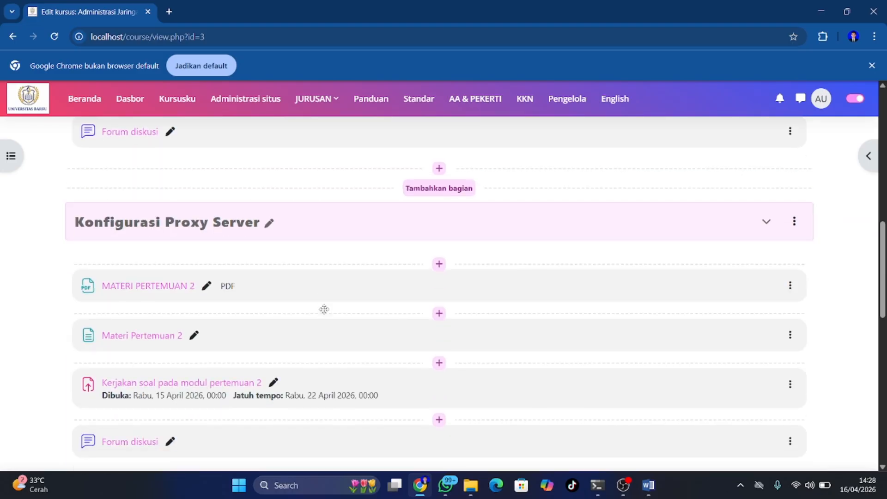
{"action": "scroll", "coordinate": [324, 310], "scroll_direction": "down", "scroll_amount": 6}
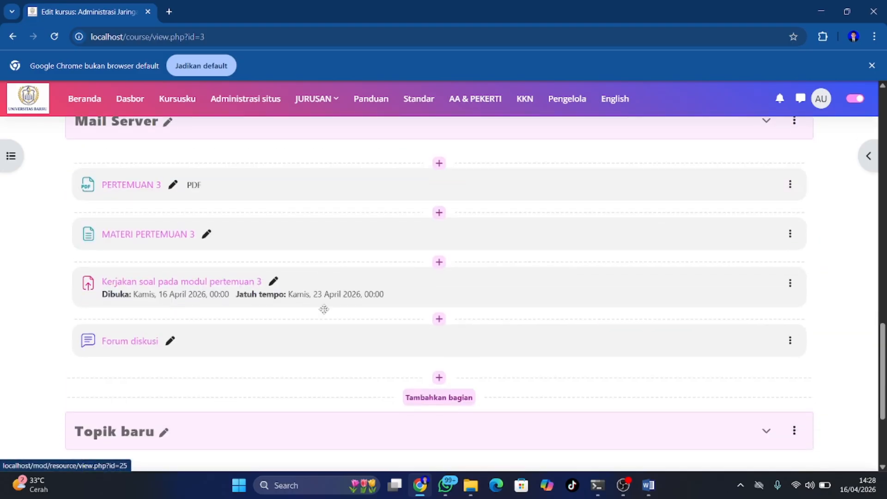
{"action": "scroll", "coordinate": [327, 346], "scroll_direction": "down", "scroll_amount": 1}
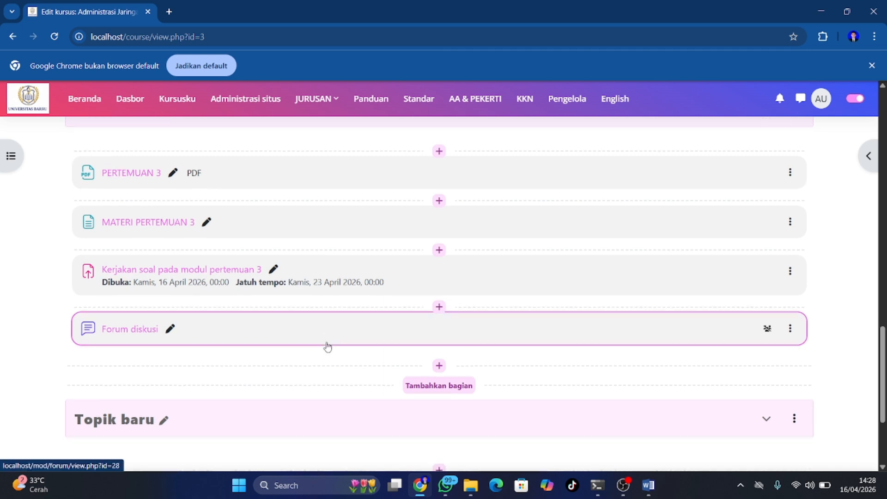
{"action": "scroll", "coordinate": [327, 346], "scroll_direction": "up", "scroll_amount": 1}
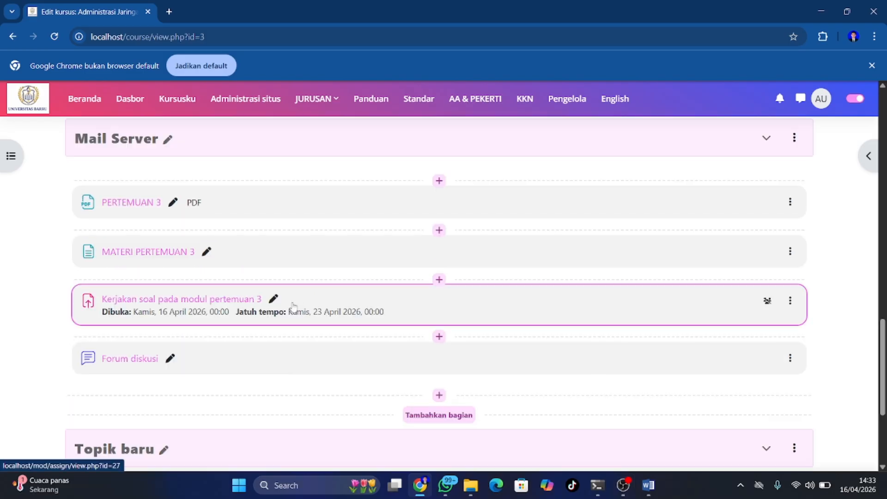
{"action": "scroll", "coordinate": [292, 307], "scroll_direction": "up", "scroll_amount": 2}
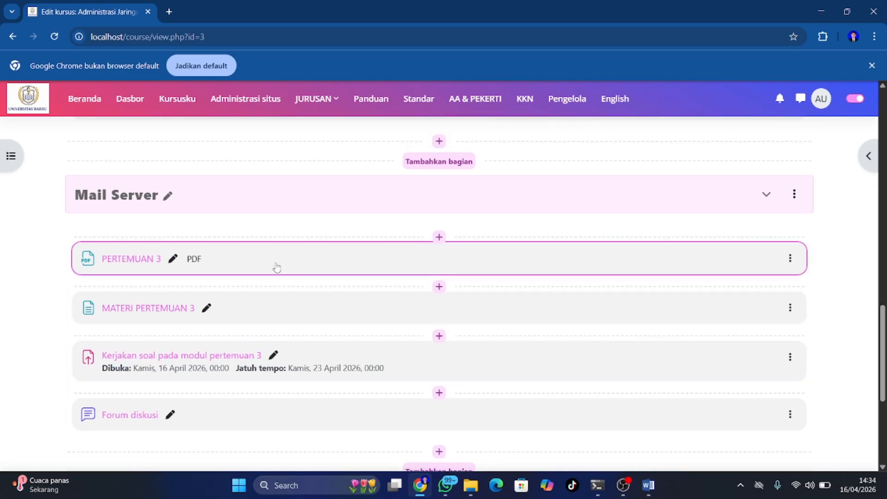
{"action": "scroll", "coordinate": [276, 268], "scroll_direction": "down", "scroll_amount": 1}
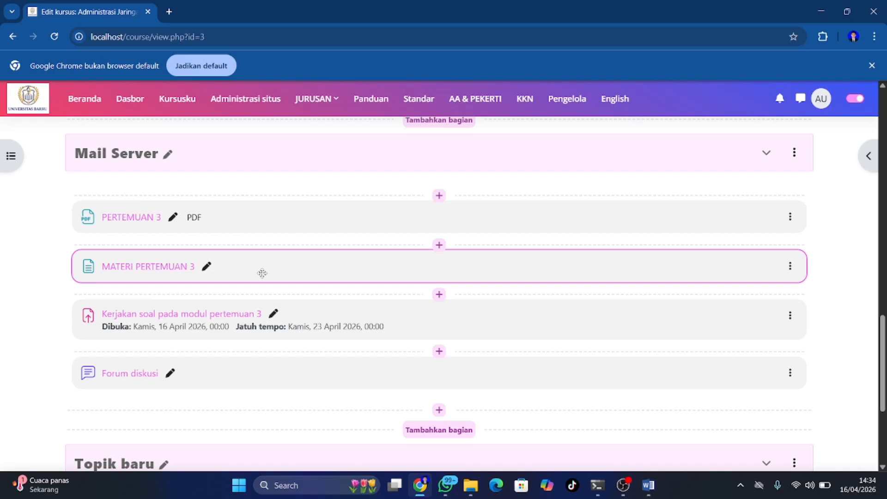
{"action": "scroll", "coordinate": [261, 273], "scroll_direction": "down", "scroll_amount": 1}
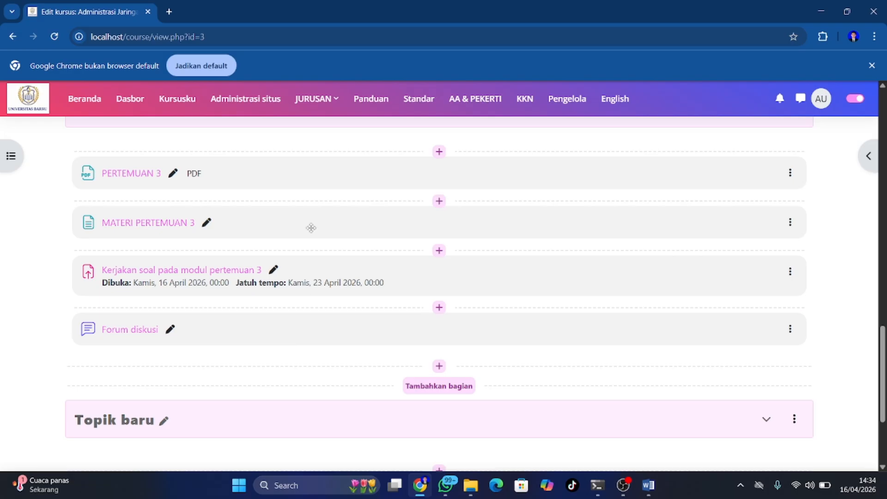
{"action": "scroll", "coordinate": [303, 301], "scroll_direction": "up", "scroll_amount": 1}
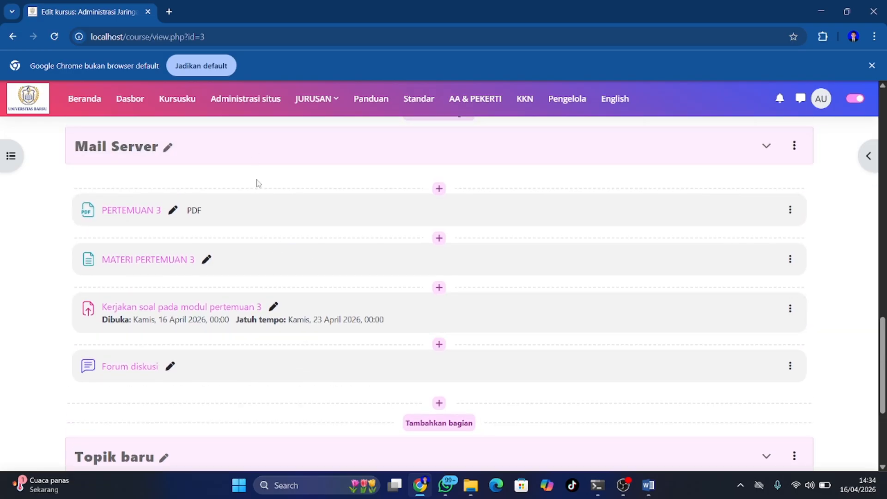
Browse the full user list under Administrasi situs > Pengguna, showing five accounts
{"action": "left_click", "coordinate": [230, 98]}
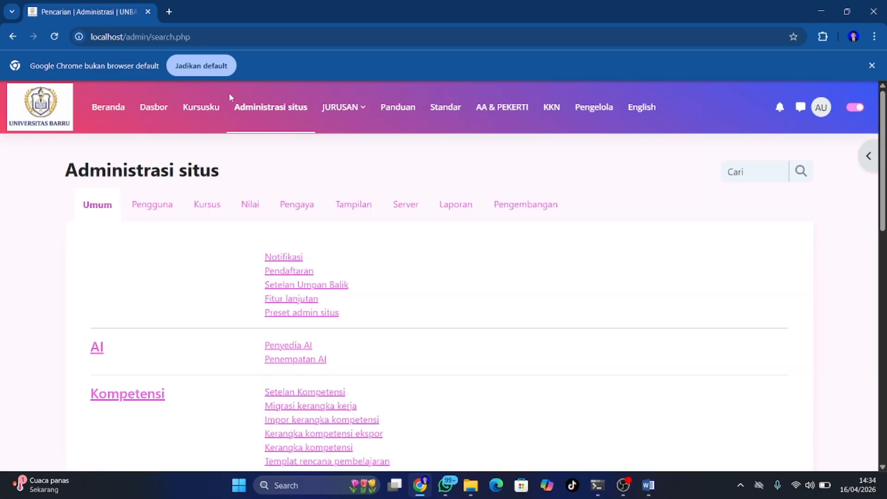
{"action": "left_click", "coordinate": [155, 211]}
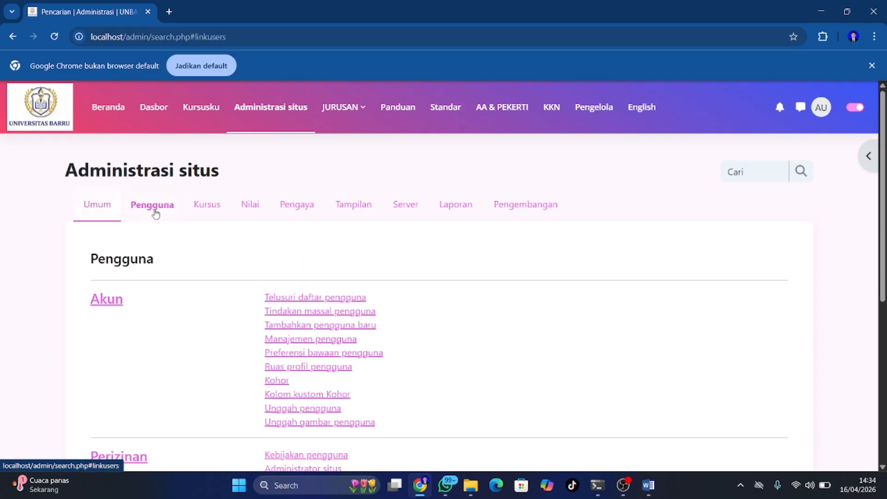
{"action": "left_click", "coordinate": [289, 300]}
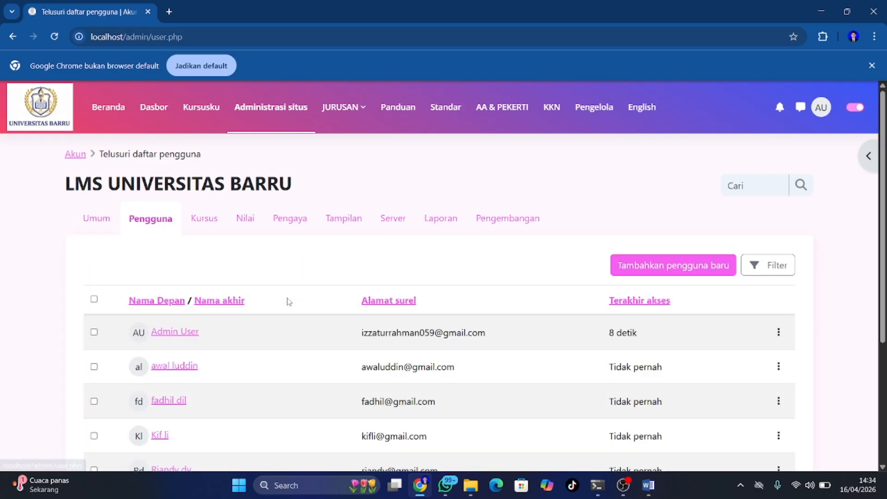
{"action": "scroll", "coordinate": [288, 301], "scroll_direction": "down", "scroll_amount": 2}
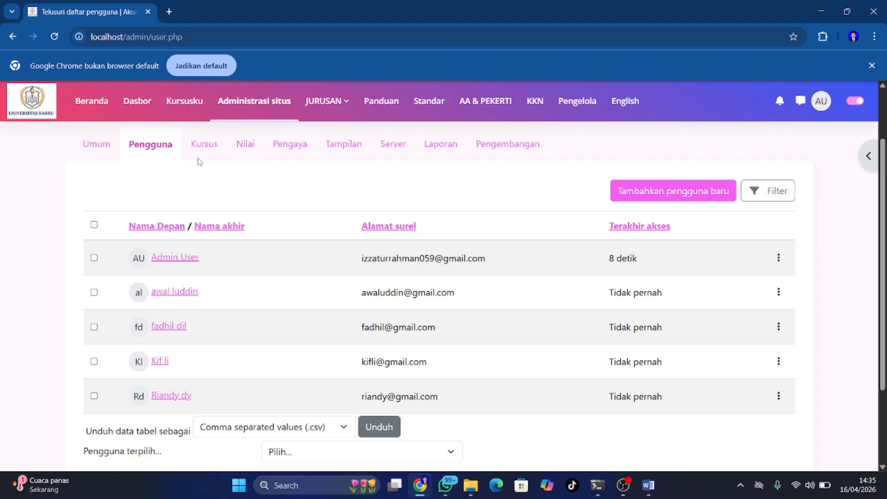
Go back to the Pengguna account links and choose Tambahkan pengguna baru
{"action": "left_click", "coordinate": [12, 37]}
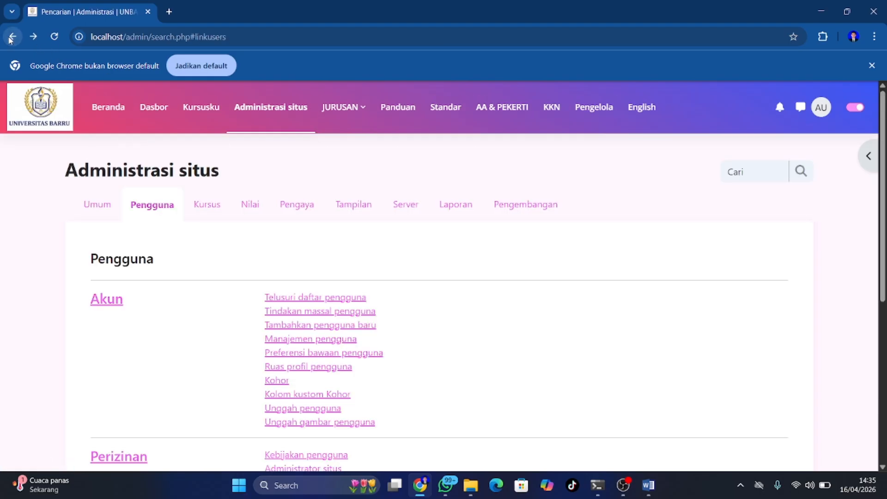
{"action": "scroll", "coordinate": [292, 359], "scroll_direction": "down", "scroll_amount": 1}
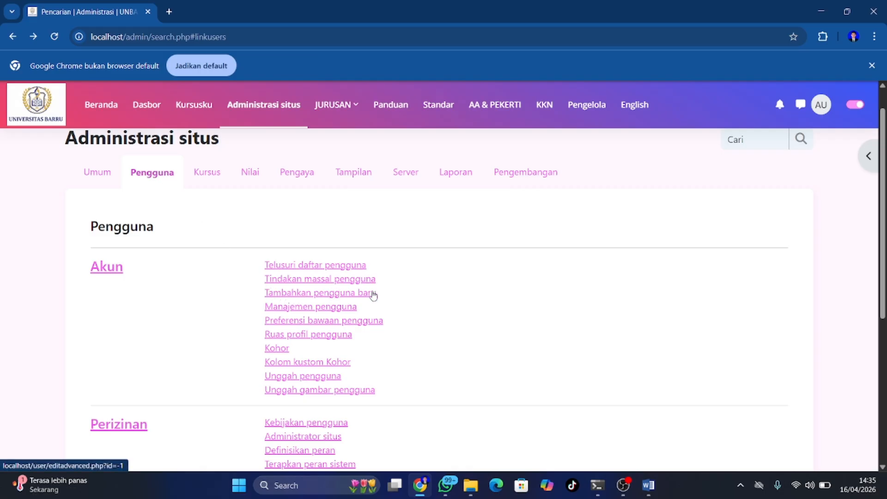
{"action": "left_click", "coordinate": [313, 292]}
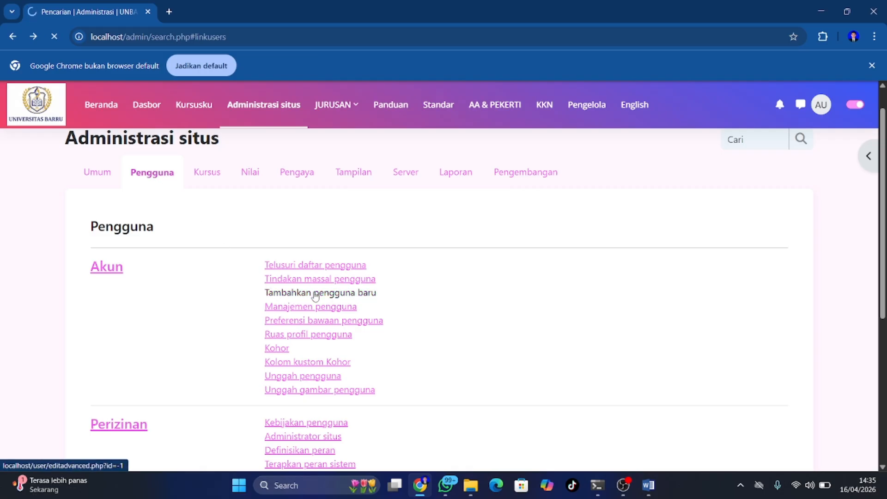
Enter the new account's username
{"action": "left_click", "coordinate": [301, 299]}
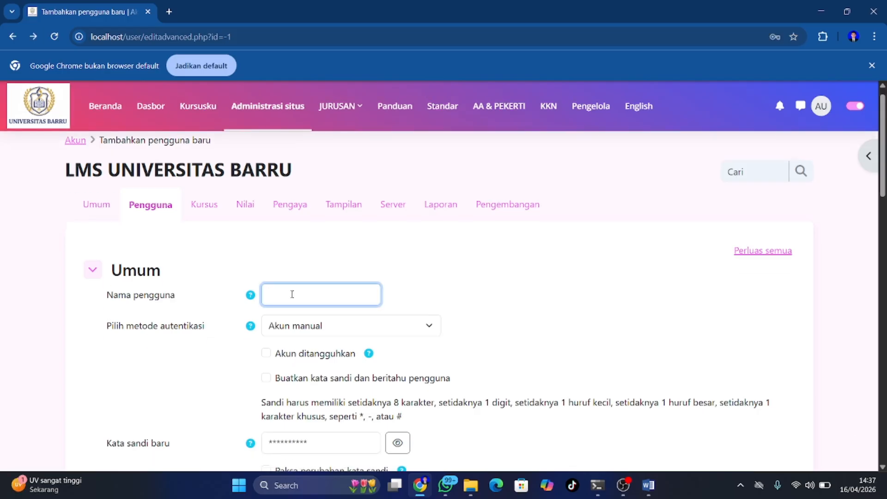
{"action": "type", "text": "Ann"}
{"action": "key", "text": "BackSpace"}
{"action": "key", "text": "BackSpace"}
{"action": "type", "text": "annah"}
{"action": "scroll", "coordinate": [291, 295], "scroll_direction": "down", "scroll_amount": 3}
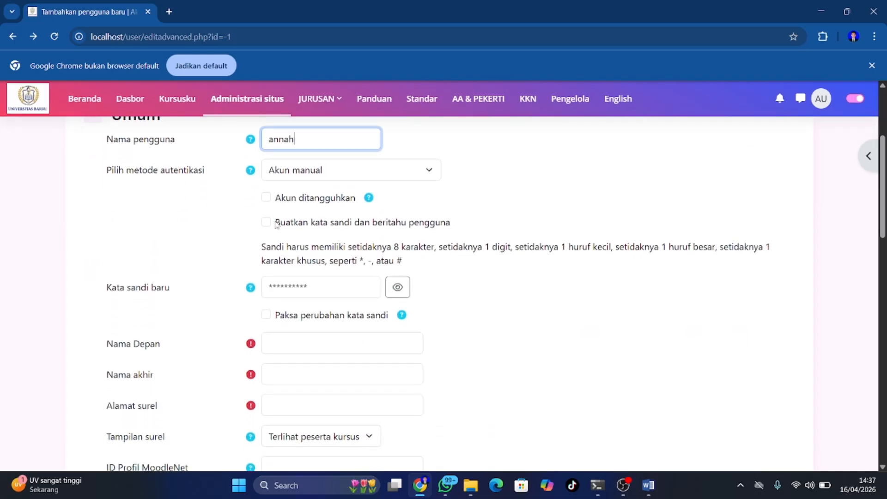
Set the account password, ignoring the browser's suggestion, and verify it
{"action": "left_click", "coordinate": [288, 277]}
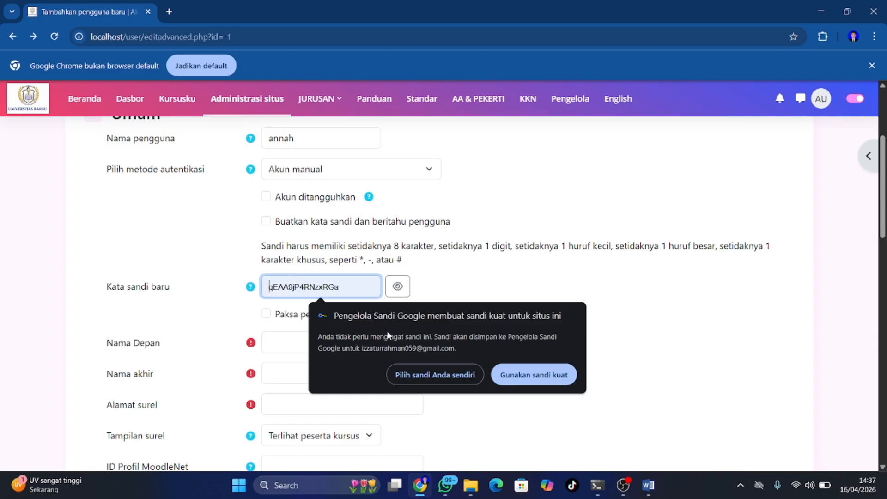
{"action": "left_click", "coordinate": [412, 373]}
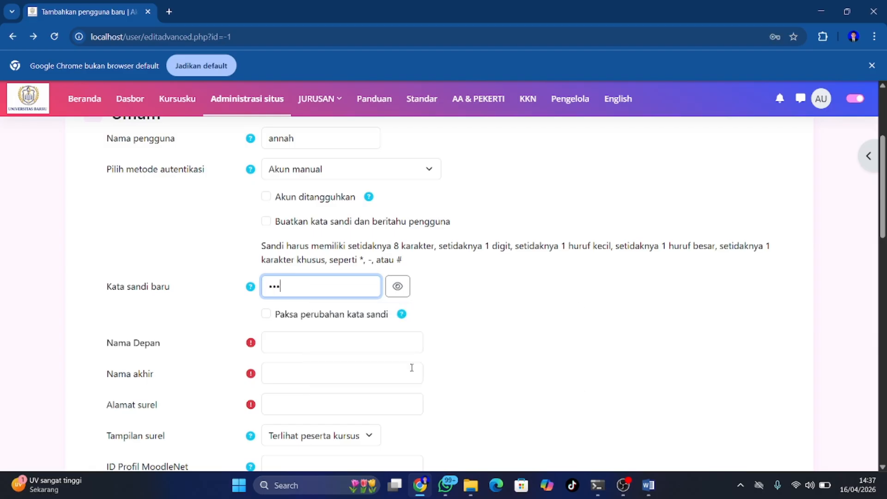
{"action": "left_click", "coordinate": [398, 286]}
{"action": "left_click", "coordinate": [399, 287]}
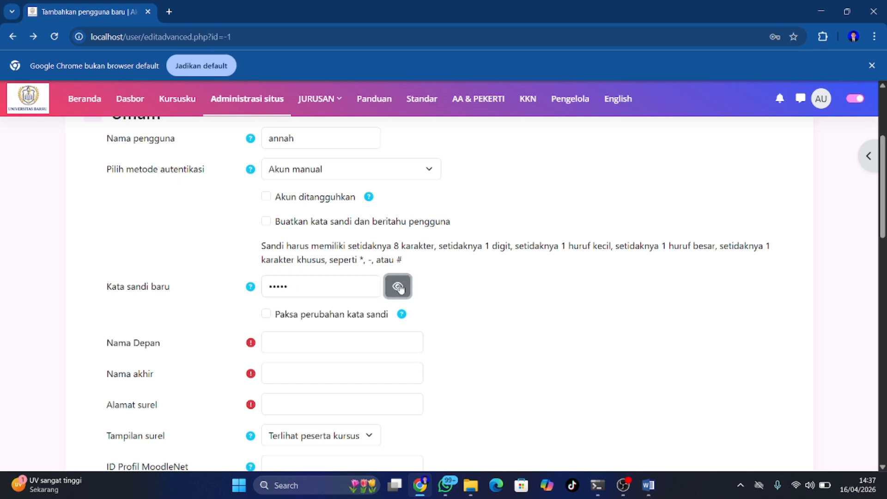
{"action": "left_click", "coordinate": [377, 286]}
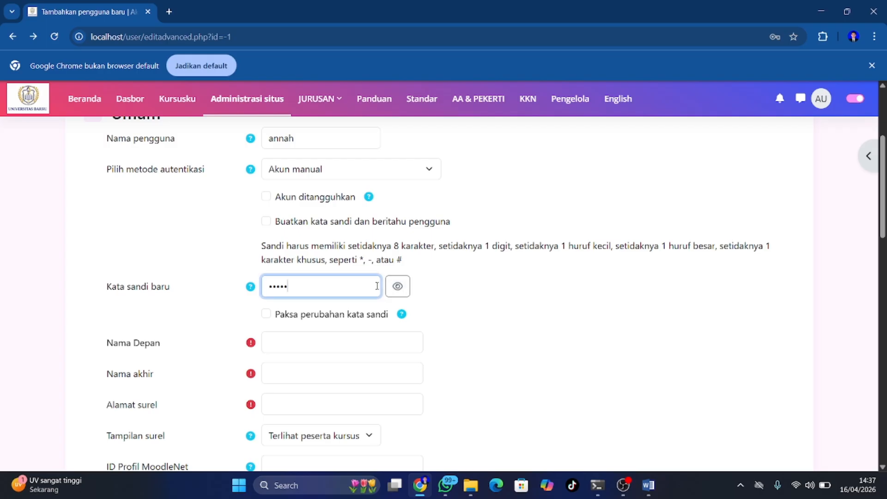
{"action": "type", "text": "••3!"}
{"action": "left_click", "coordinate": [392, 287]}
{"action": "left_click", "coordinate": [392, 287]}
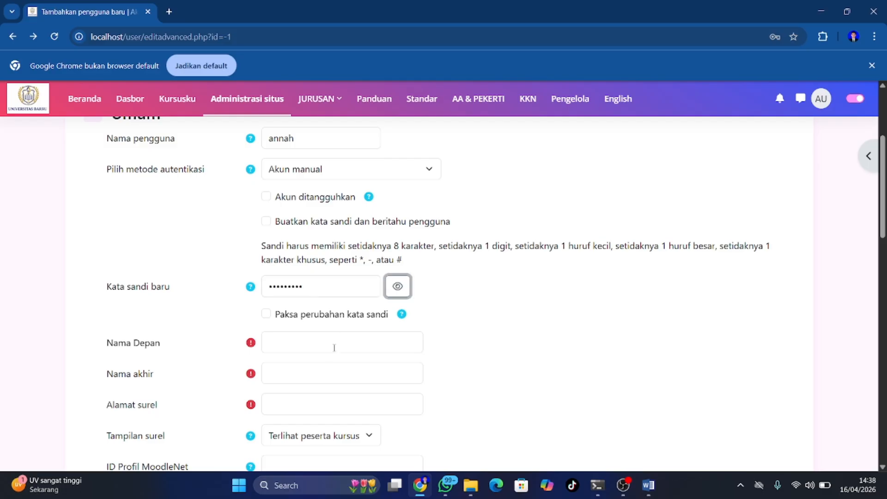
Fill in the new user's first name and last name
{"action": "left_click", "coordinate": [313, 345]}
{"action": "type", "text": "Annah"}
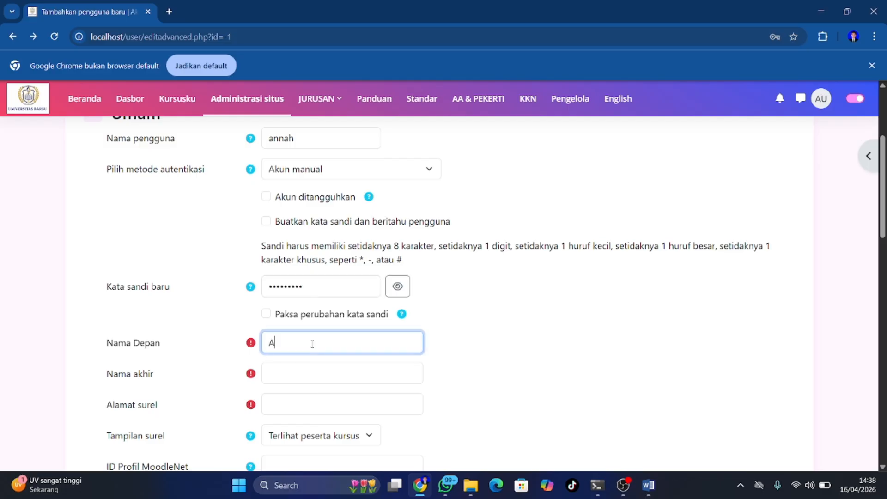
{"action": "left_click", "coordinate": [300, 375]}
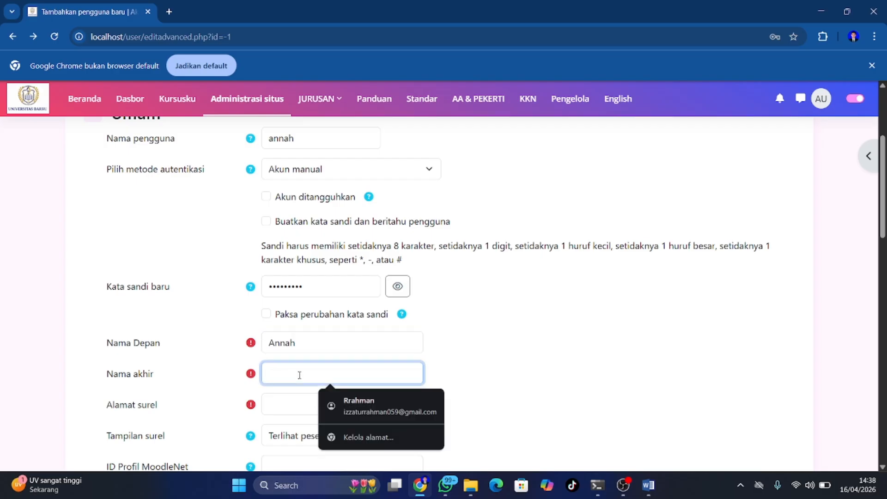
{"action": "type", "text": "nah"}
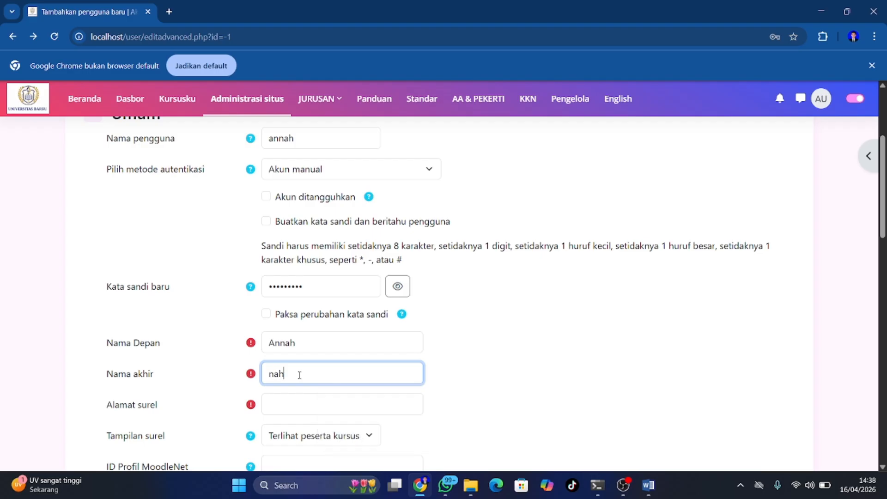
{"action": "scroll", "coordinate": [299, 375], "scroll_direction": "down", "scroll_amount": 2}
{"action": "scroll", "coordinate": [299, 375], "scroll_direction": "down", "scroll_amount": 5}
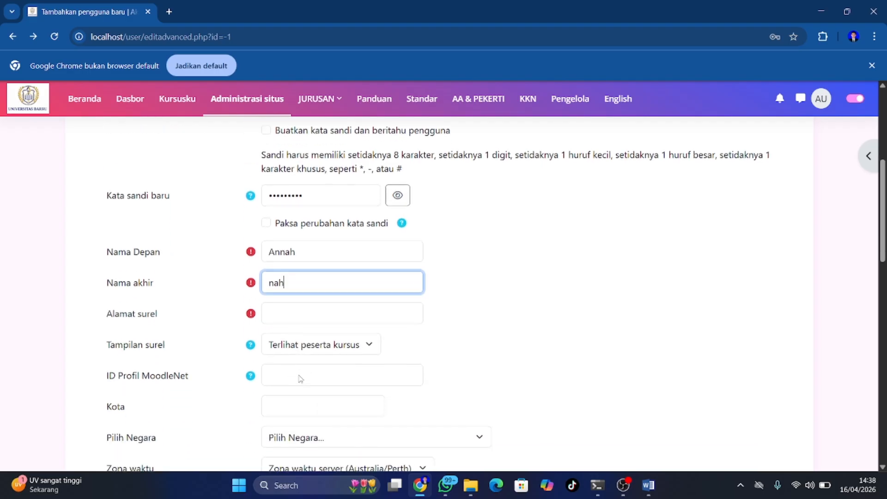
{"action": "scroll", "coordinate": [299, 376], "scroll_direction": "down", "scroll_amount": 5}
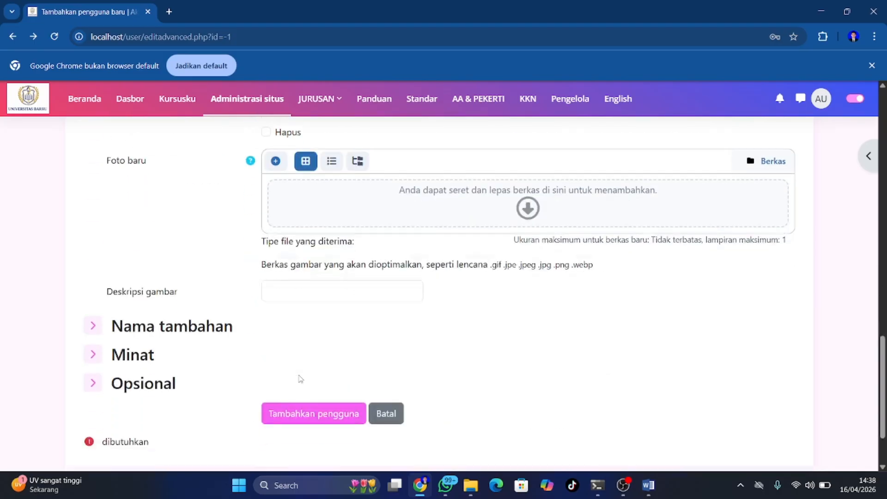
Add the missing e-mail address after a first submit attempt
{"action": "left_click", "coordinate": [299, 368]}
{"action": "scroll", "coordinate": [299, 368], "scroll_direction": "up", "scroll_amount": 1}
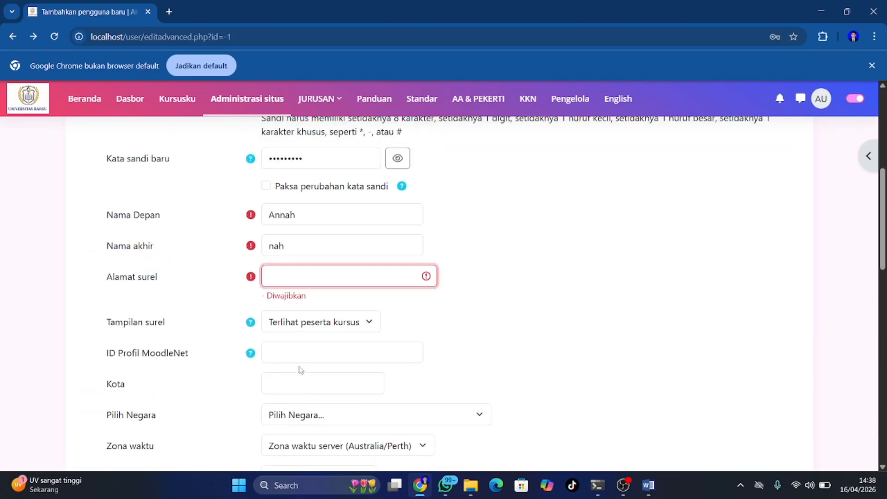
{"action": "left_click", "coordinate": [272, 271]}
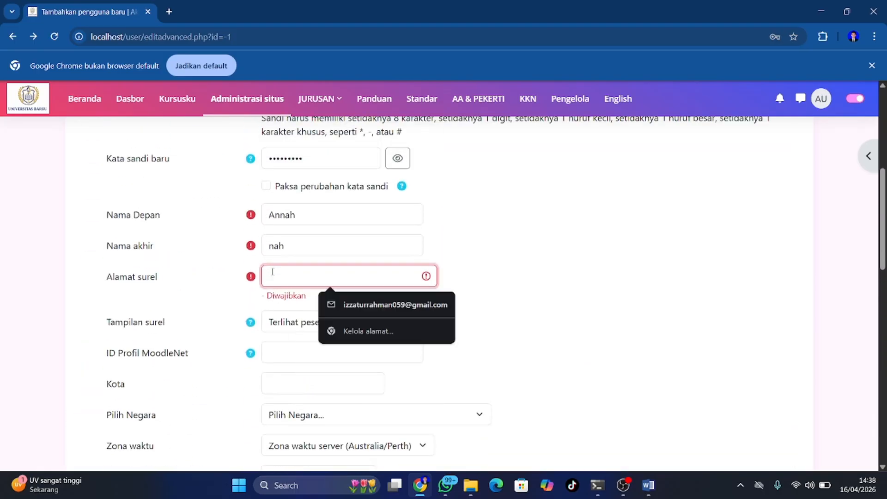
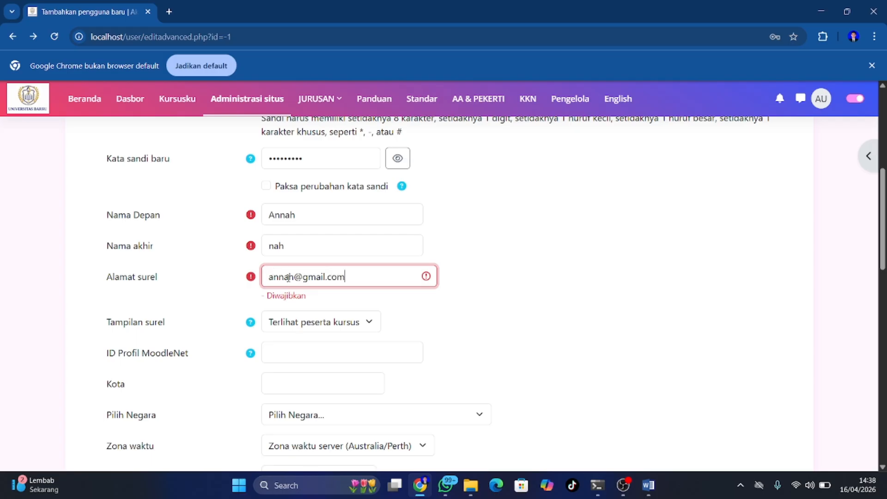
{"action": "scroll", "coordinate": [288, 277], "scroll_direction": "down", "scroll_amount": 15}
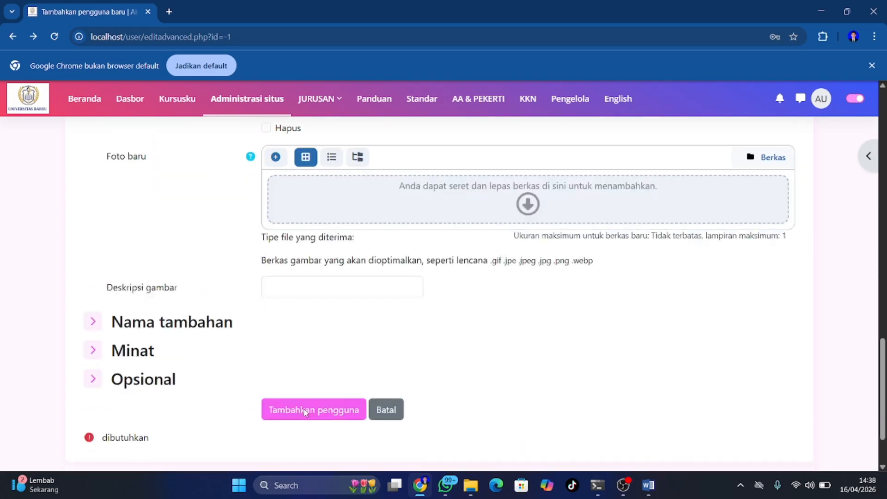
Submit the new user, dismiss the save-password prompt, and check the six-account list
{"action": "left_click", "coordinate": [297, 347]}
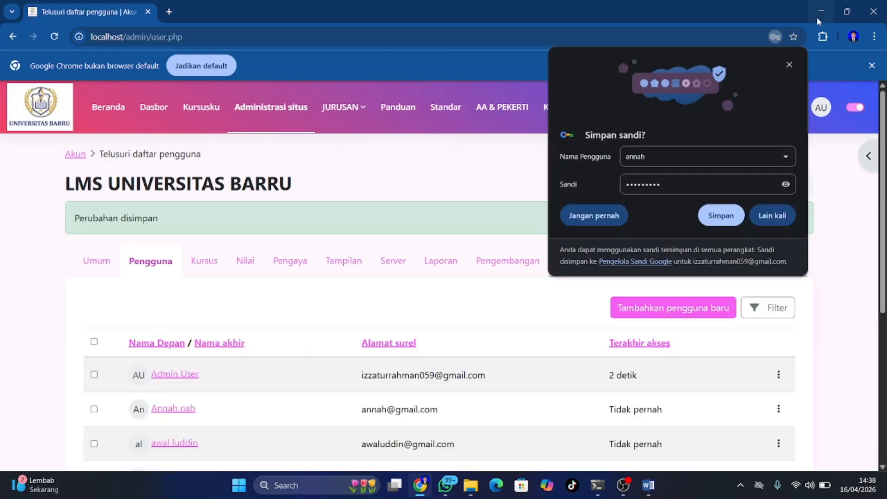
{"action": "left_click", "coordinate": [789, 64]}
{"action": "scroll", "coordinate": [469, 278], "scroll_direction": "down", "scroll_amount": 3}
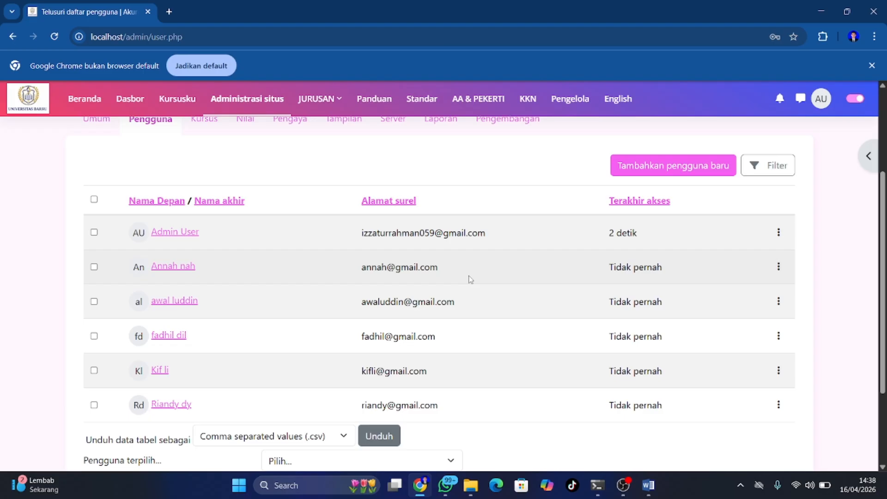
{"action": "scroll", "coordinate": [470, 279], "scroll_direction": "down", "scroll_amount": 1}
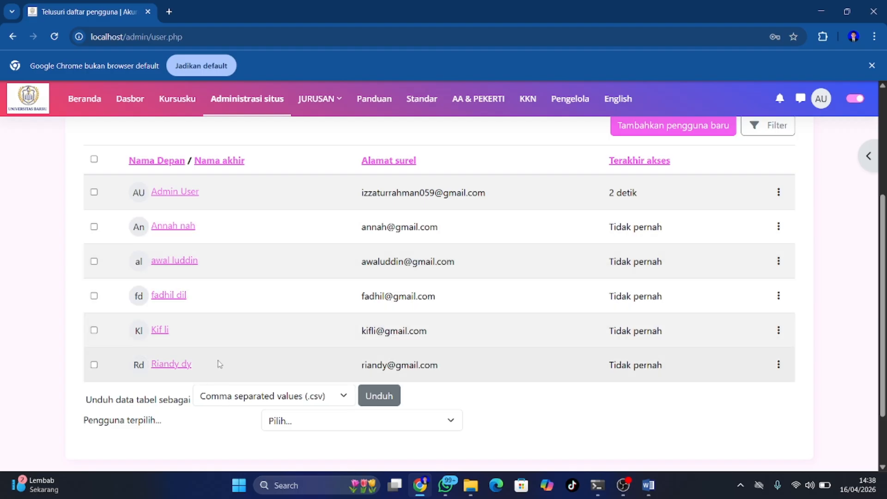
{"action": "scroll", "coordinate": [219, 363], "scroll_direction": "up", "scroll_amount": 1}
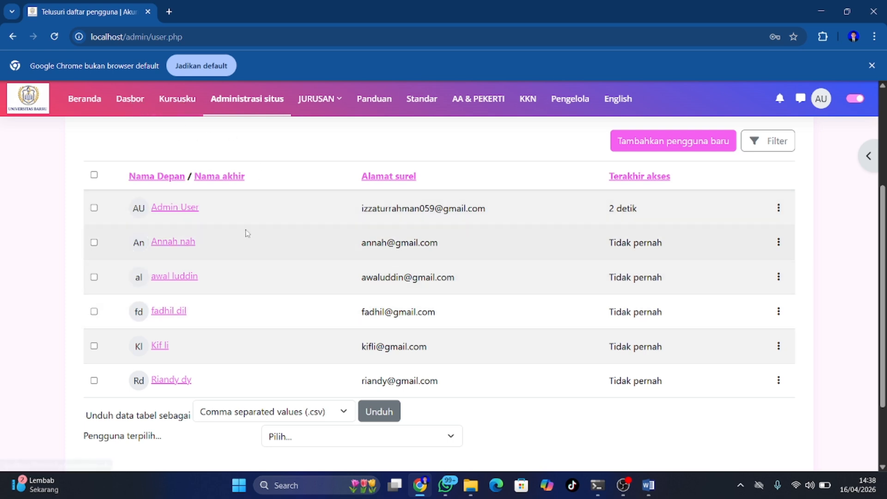
Open Administrasi Jaringan's Peserta page (4 participants) and launch Daftarkan pengguna
{"action": "left_click", "coordinate": [174, 97]}
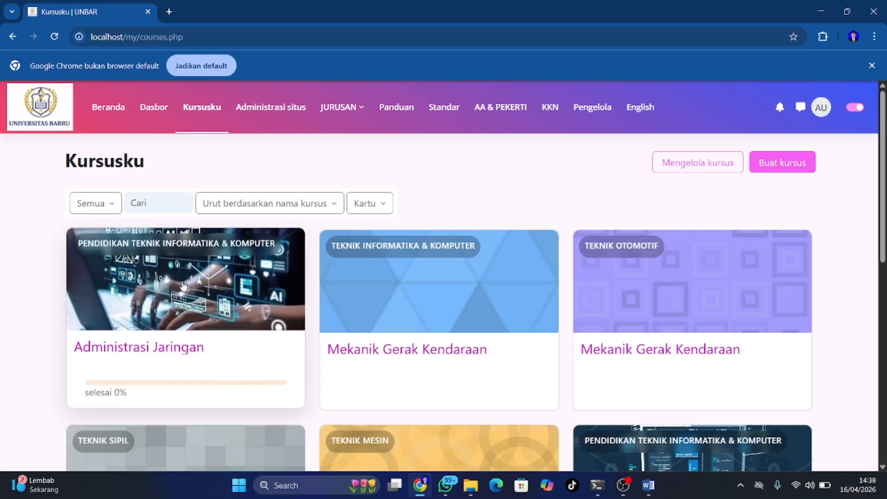
{"action": "left_click", "coordinate": [183, 286]}
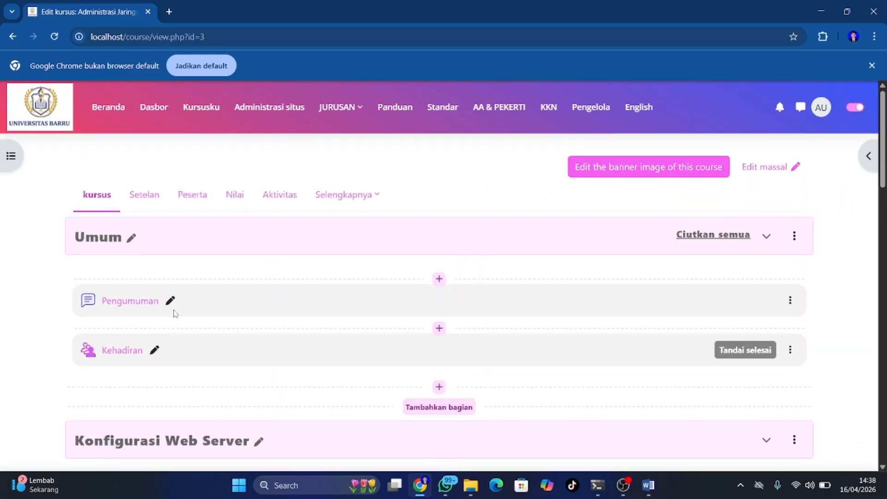
{"action": "scroll", "coordinate": [175, 313], "scroll_direction": "down", "scroll_amount": 1}
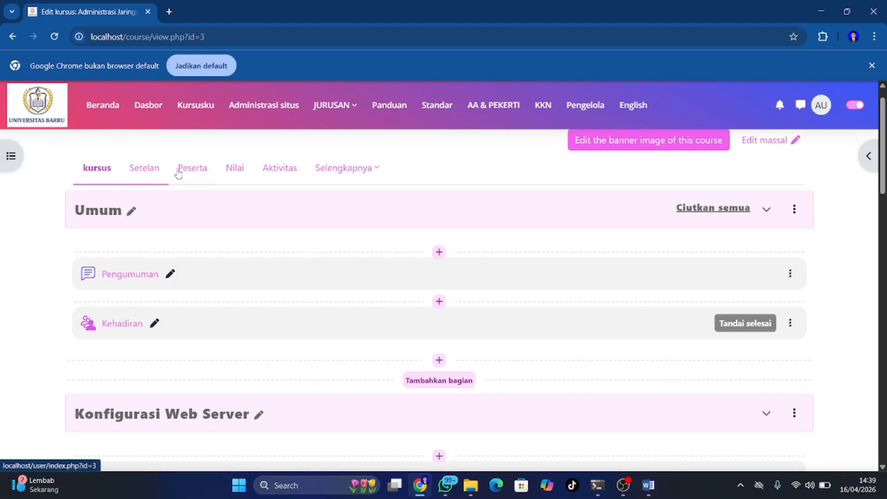
{"action": "left_click", "coordinate": [193, 172]}
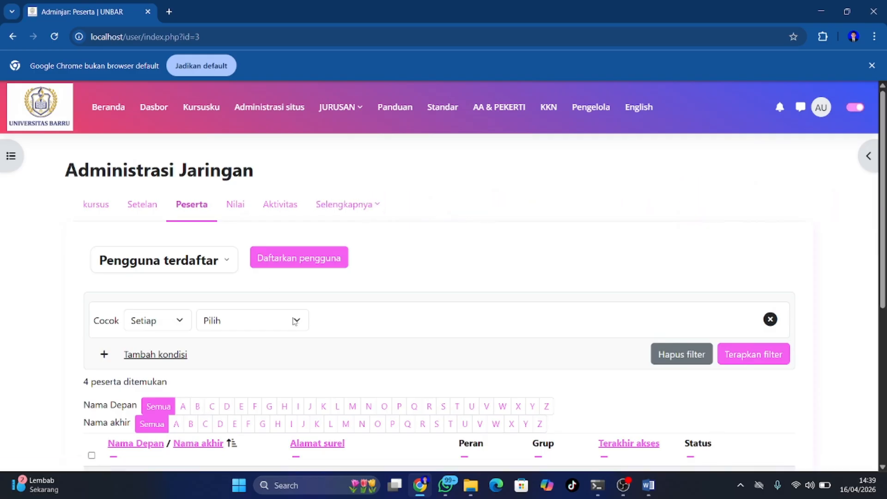
{"action": "scroll", "coordinate": [292, 319], "scroll_direction": "down", "scroll_amount": 5}
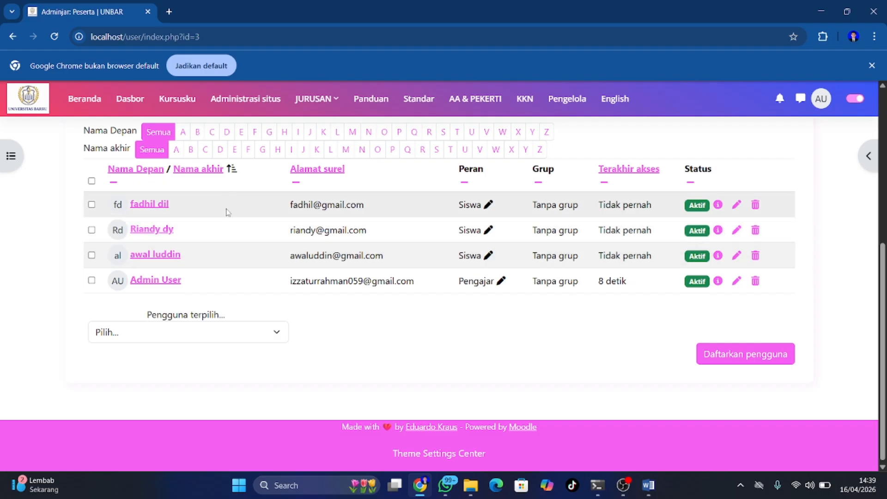
{"action": "scroll", "coordinate": [227, 213], "scroll_direction": "up", "scroll_amount": 5}
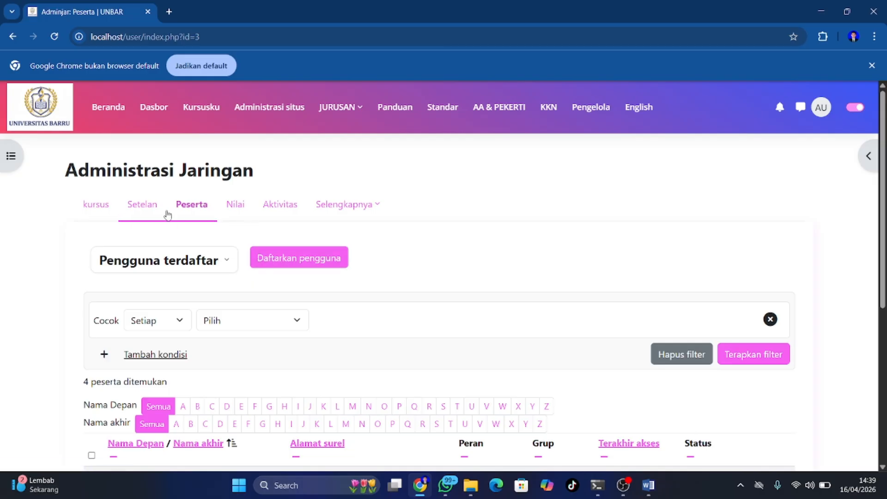
{"action": "left_click", "coordinate": [274, 257]}
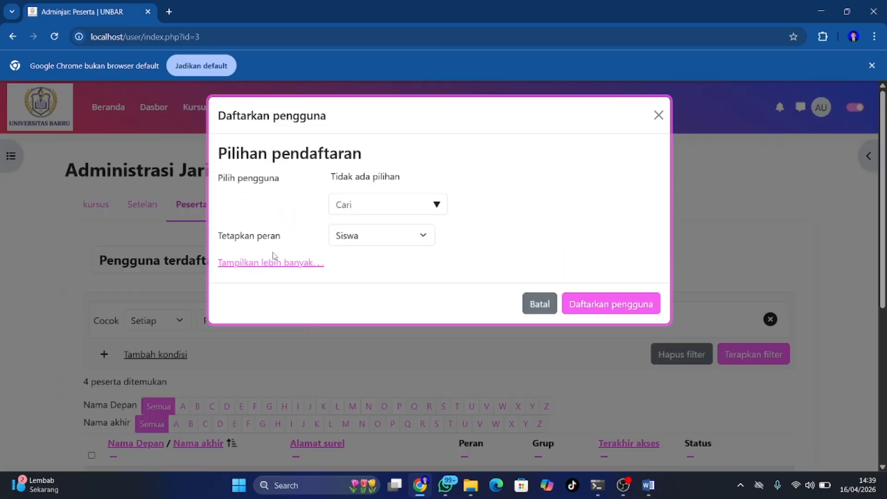
Enrol the two available users, including the new account, with role Siswa
{"action": "left_click", "coordinate": [426, 200]}
{"action": "left_click", "coordinate": [422, 243]}
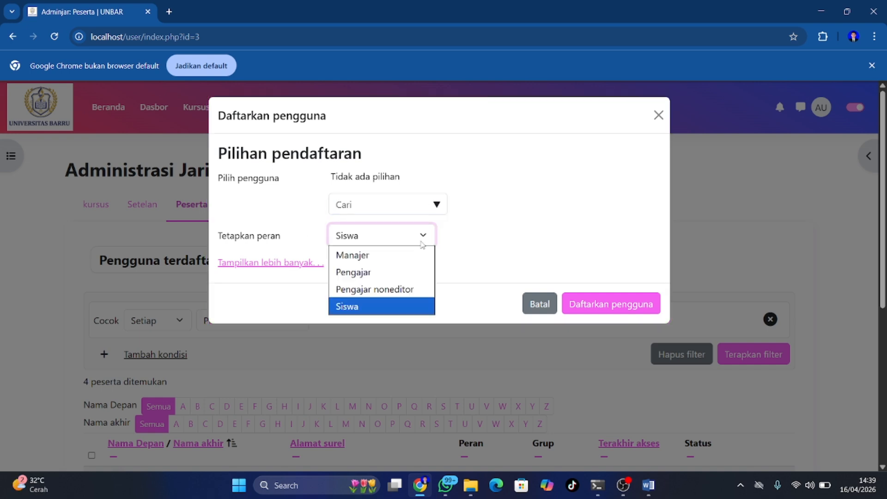
{"action": "left_click", "coordinate": [469, 241]}
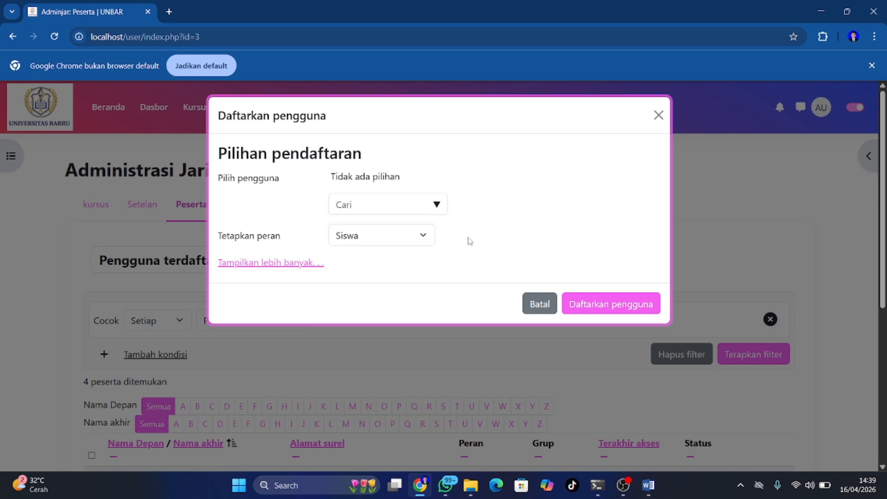
{"action": "left_click", "coordinate": [436, 206]}
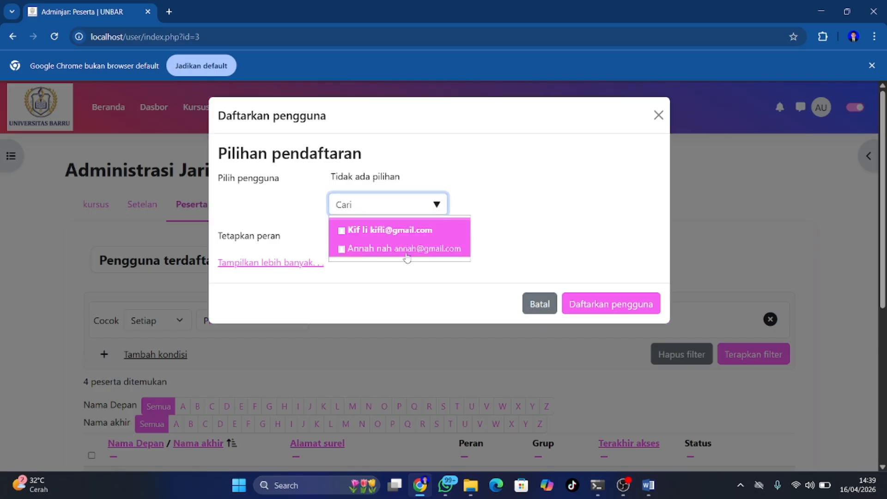
{"action": "left_click", "coordinate": [341, 230]}
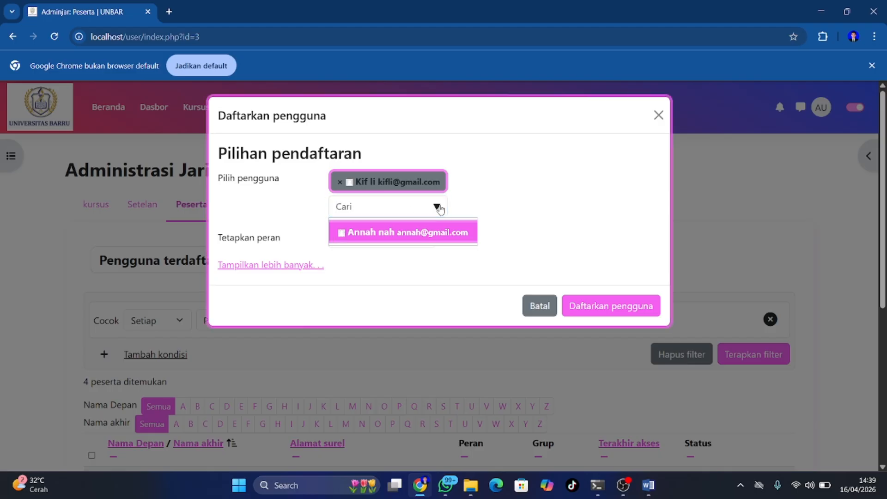
{"action": "left_click", "coordinate": [439, 237]}
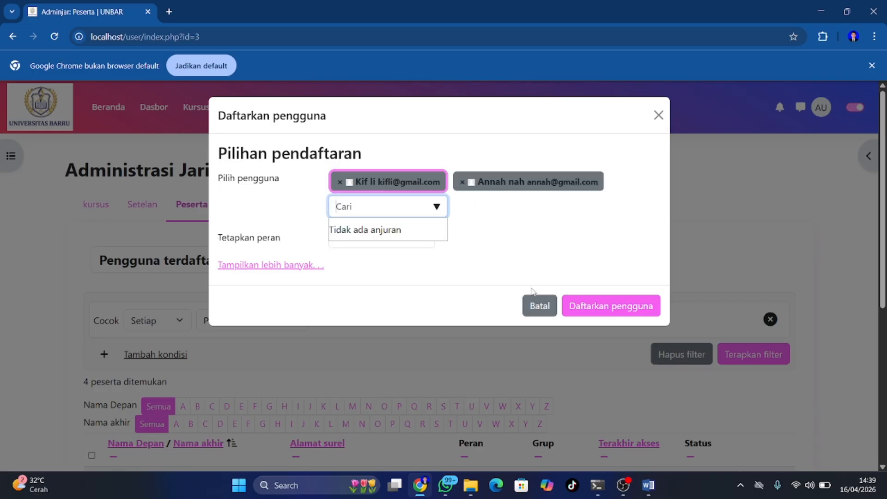
{"action": "left_click", "coordinate": [591, 309]}
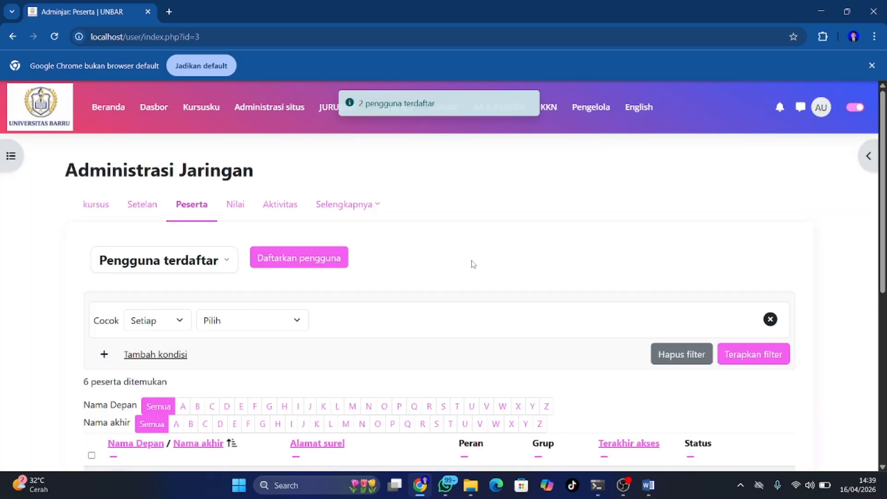
{"action": "scroll", "coordinate": [472, 264], "scroll_direction": "down", "scroll_amount": 6}
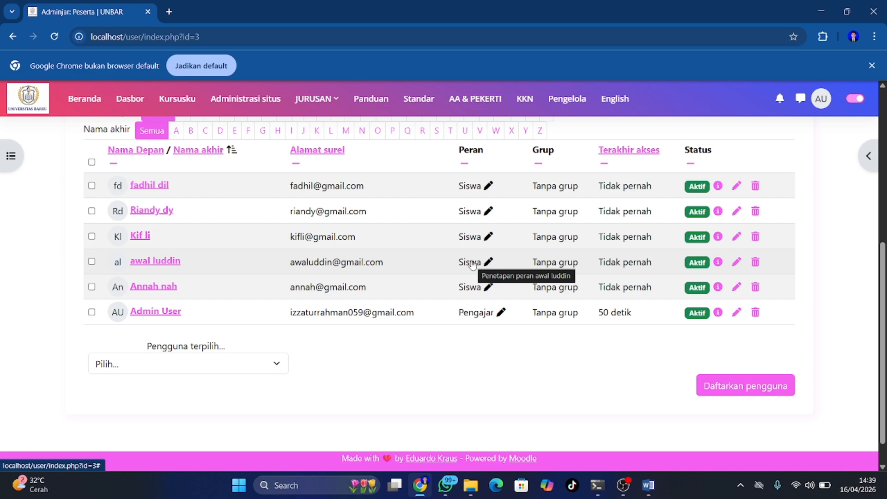
{"action": "scroll", "coordinate": [472, 264], "scroll_direction": "up", "scroll_amount": 1}
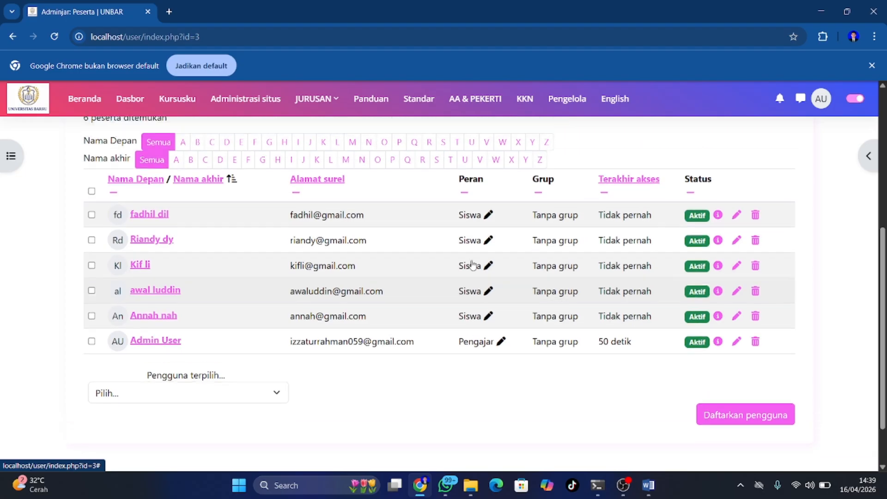